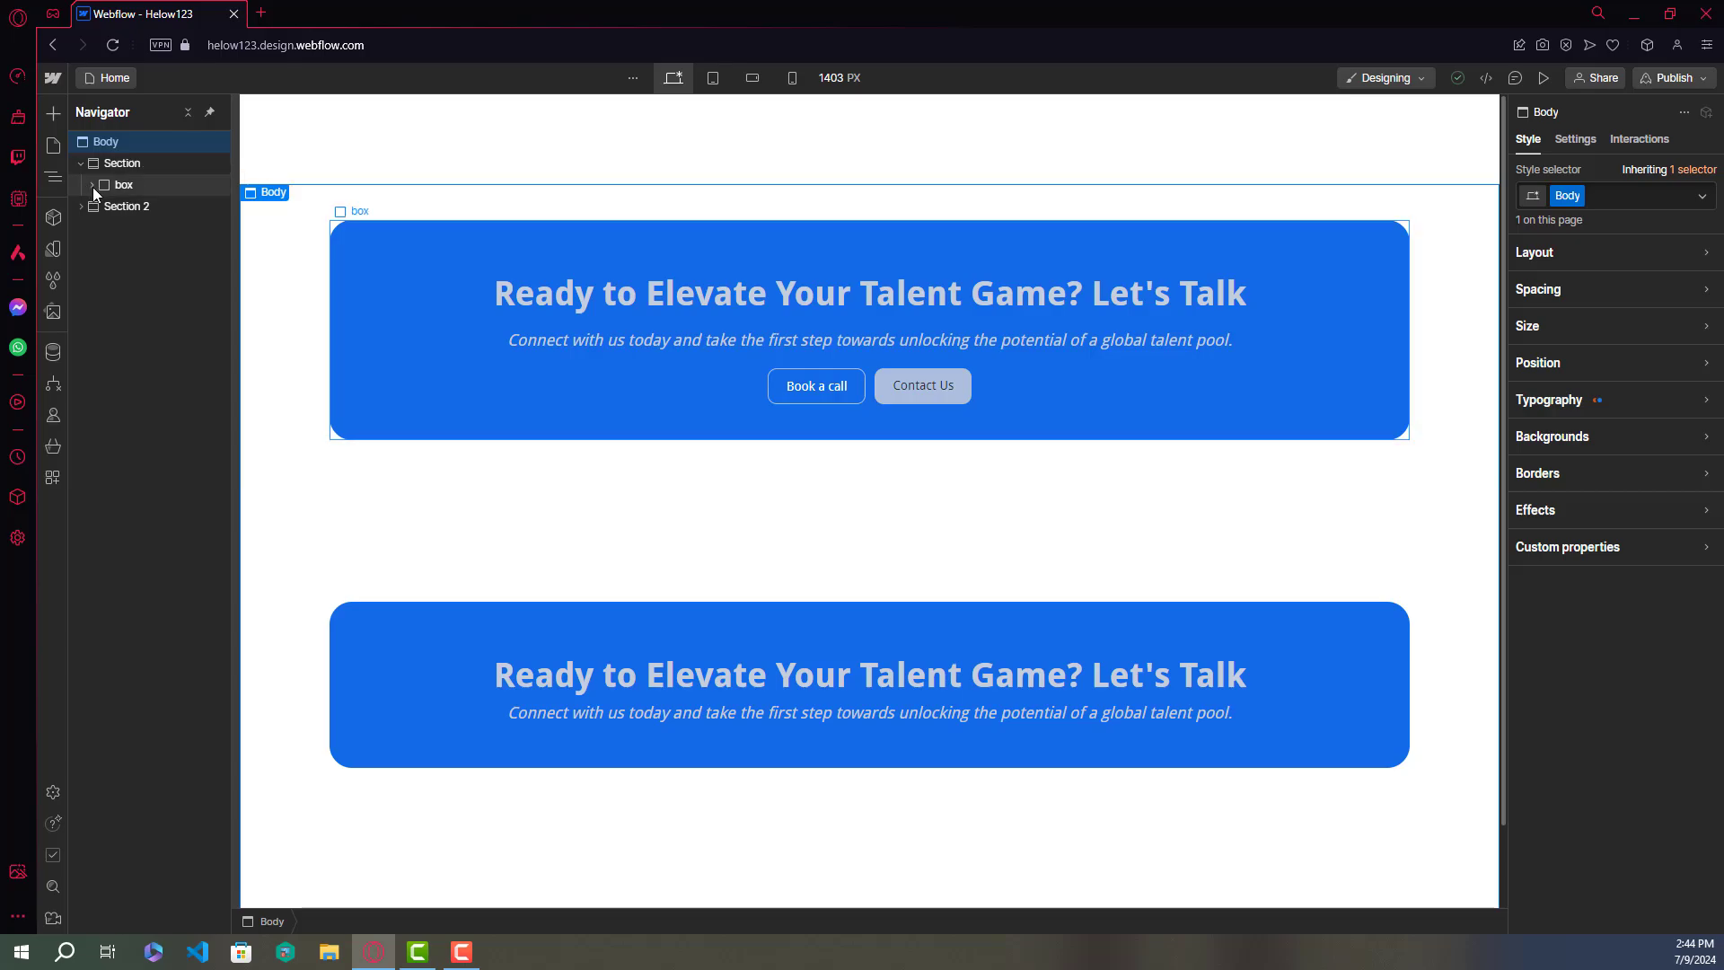
Step: Examine the button-group's child buttons, layout and spacing settings inside the first section's box
left_click(92, 186)
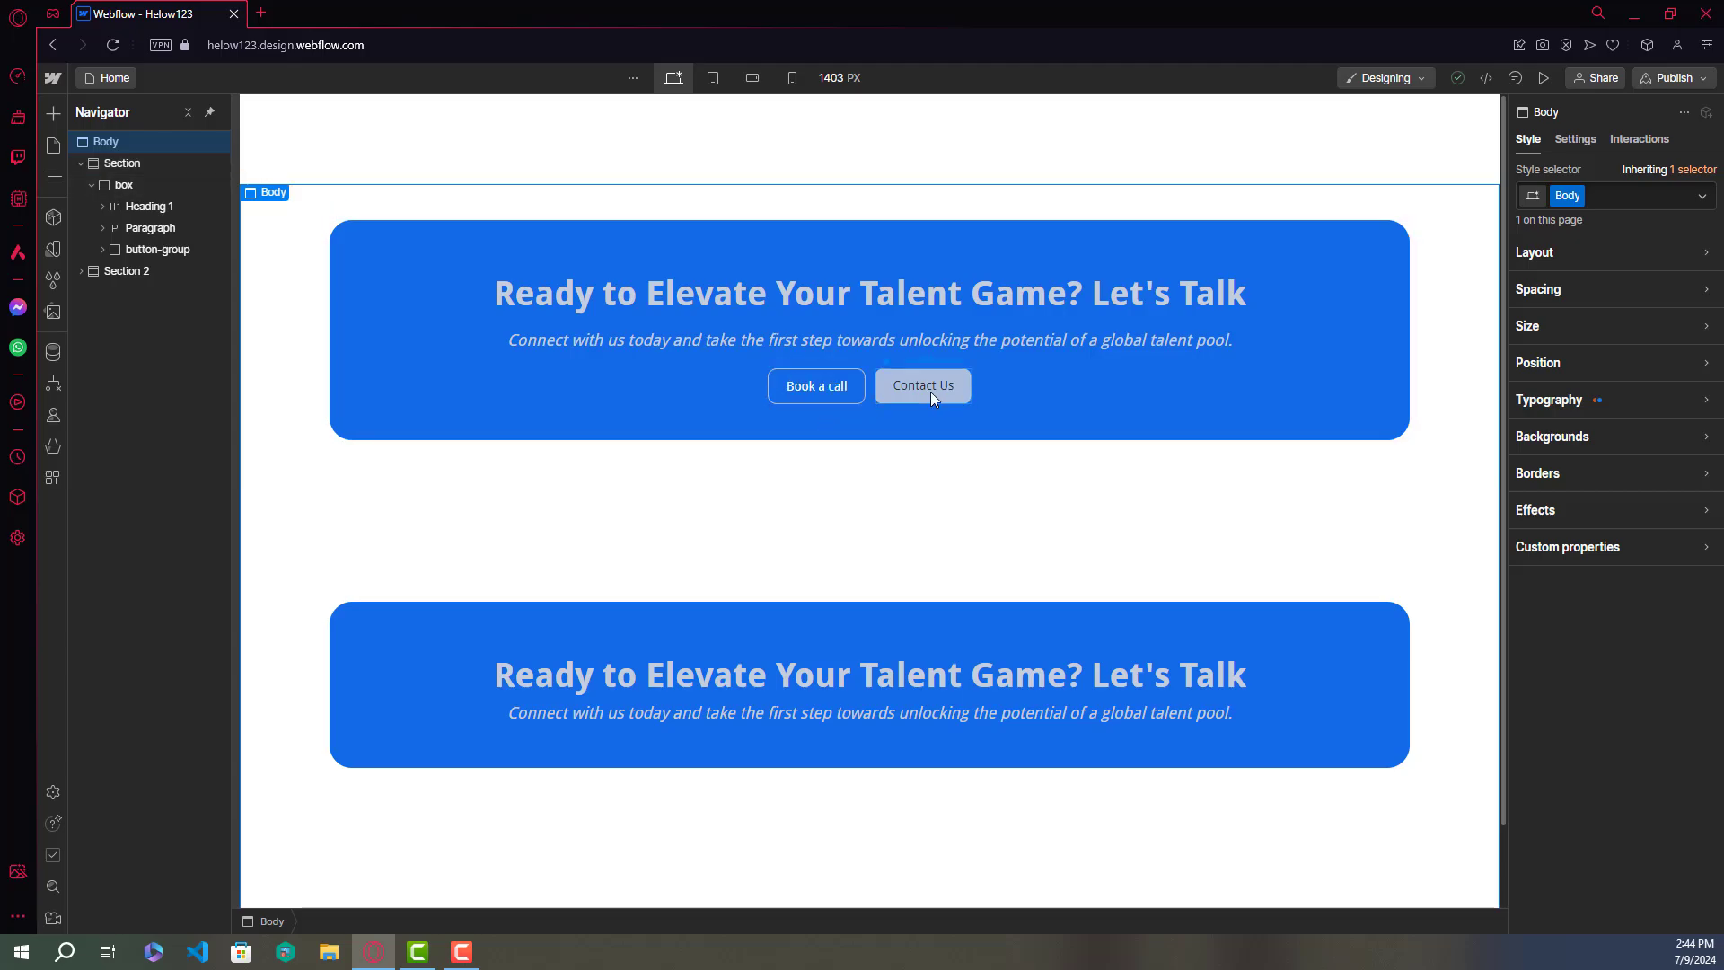
left_click(103, 250)
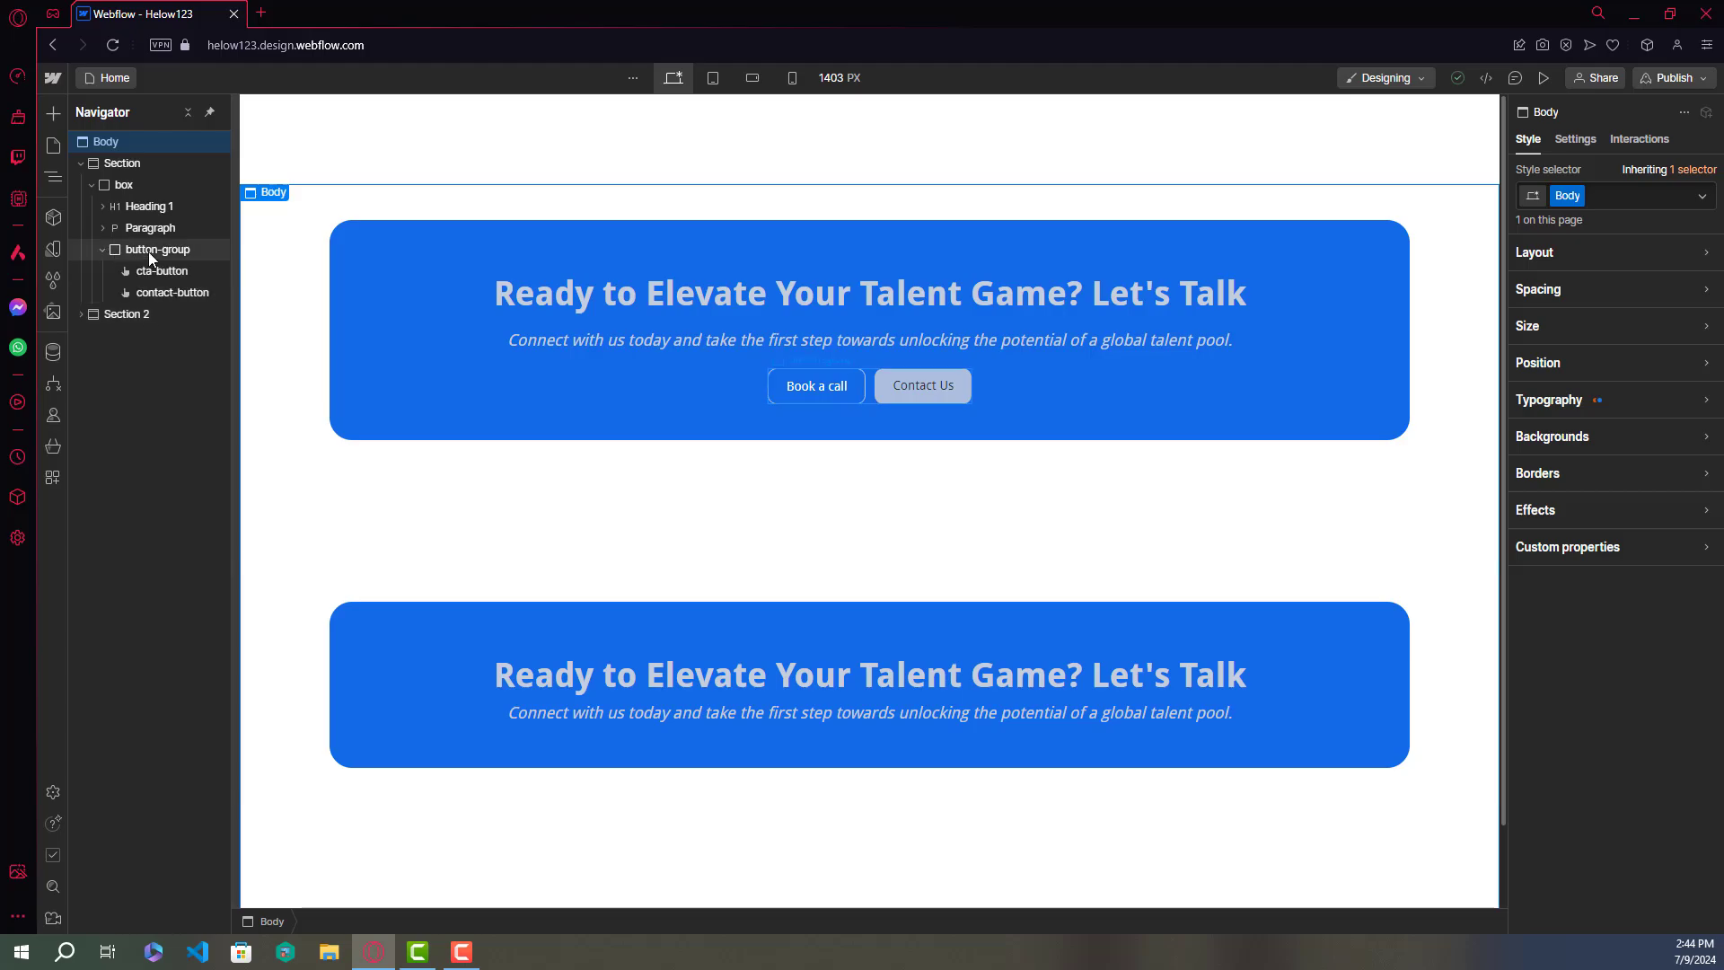
left_click(148, 251)
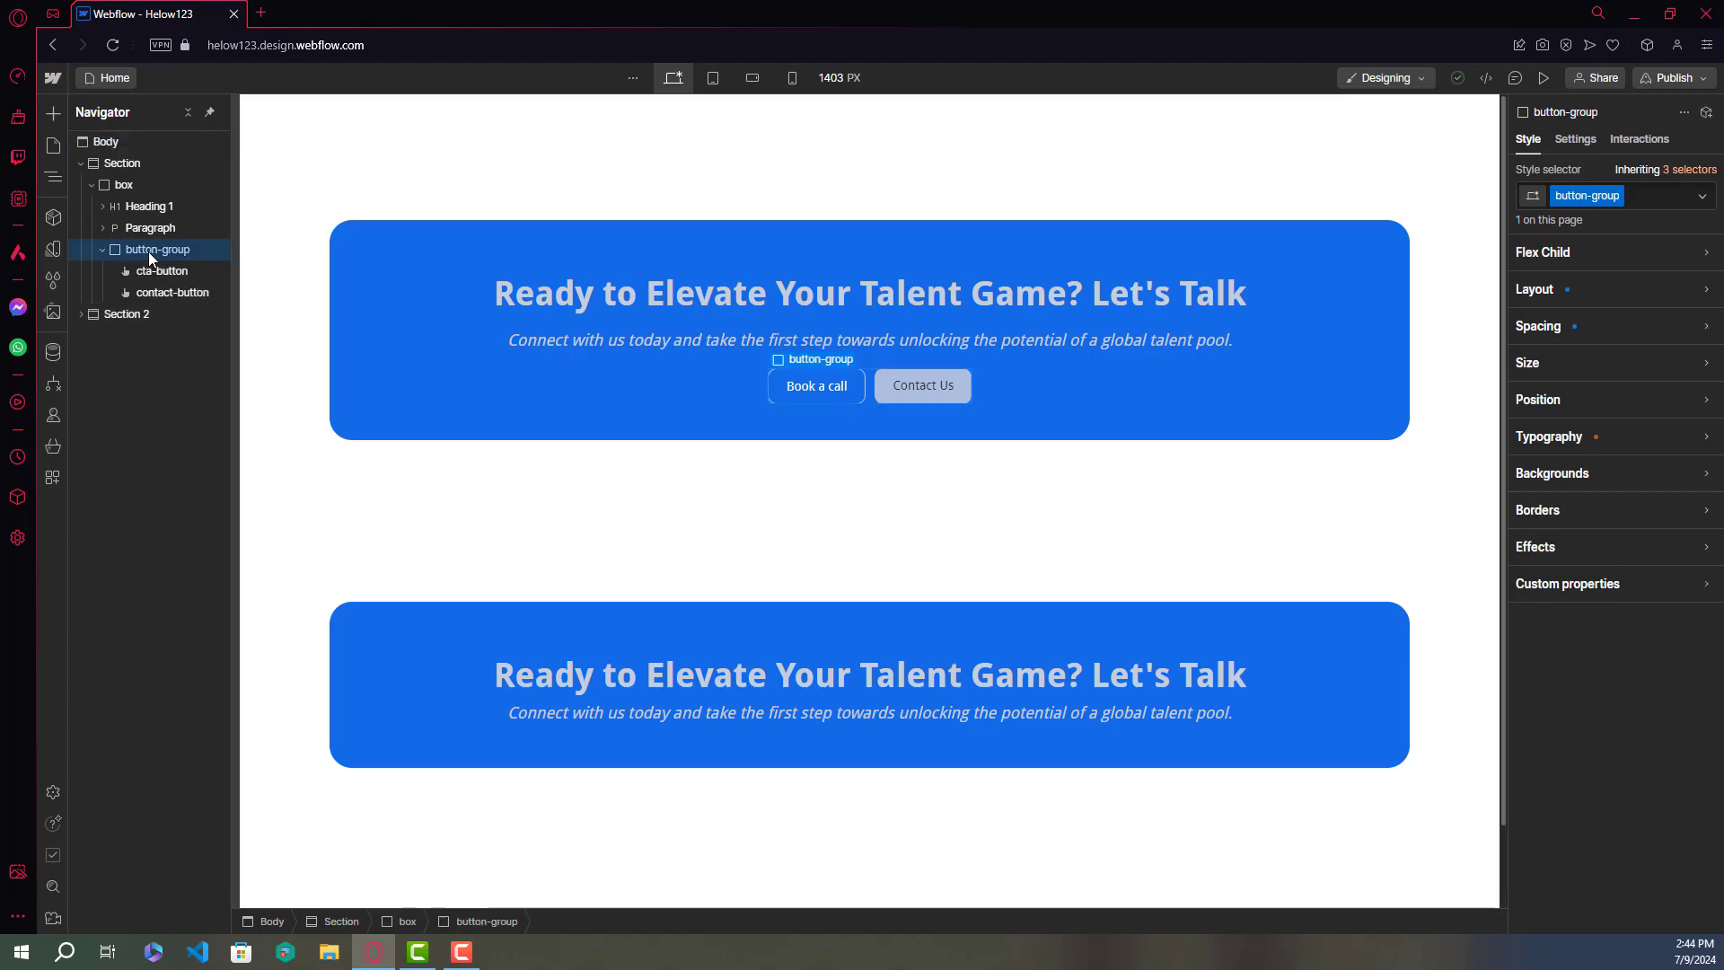
left_click(1612, 291)
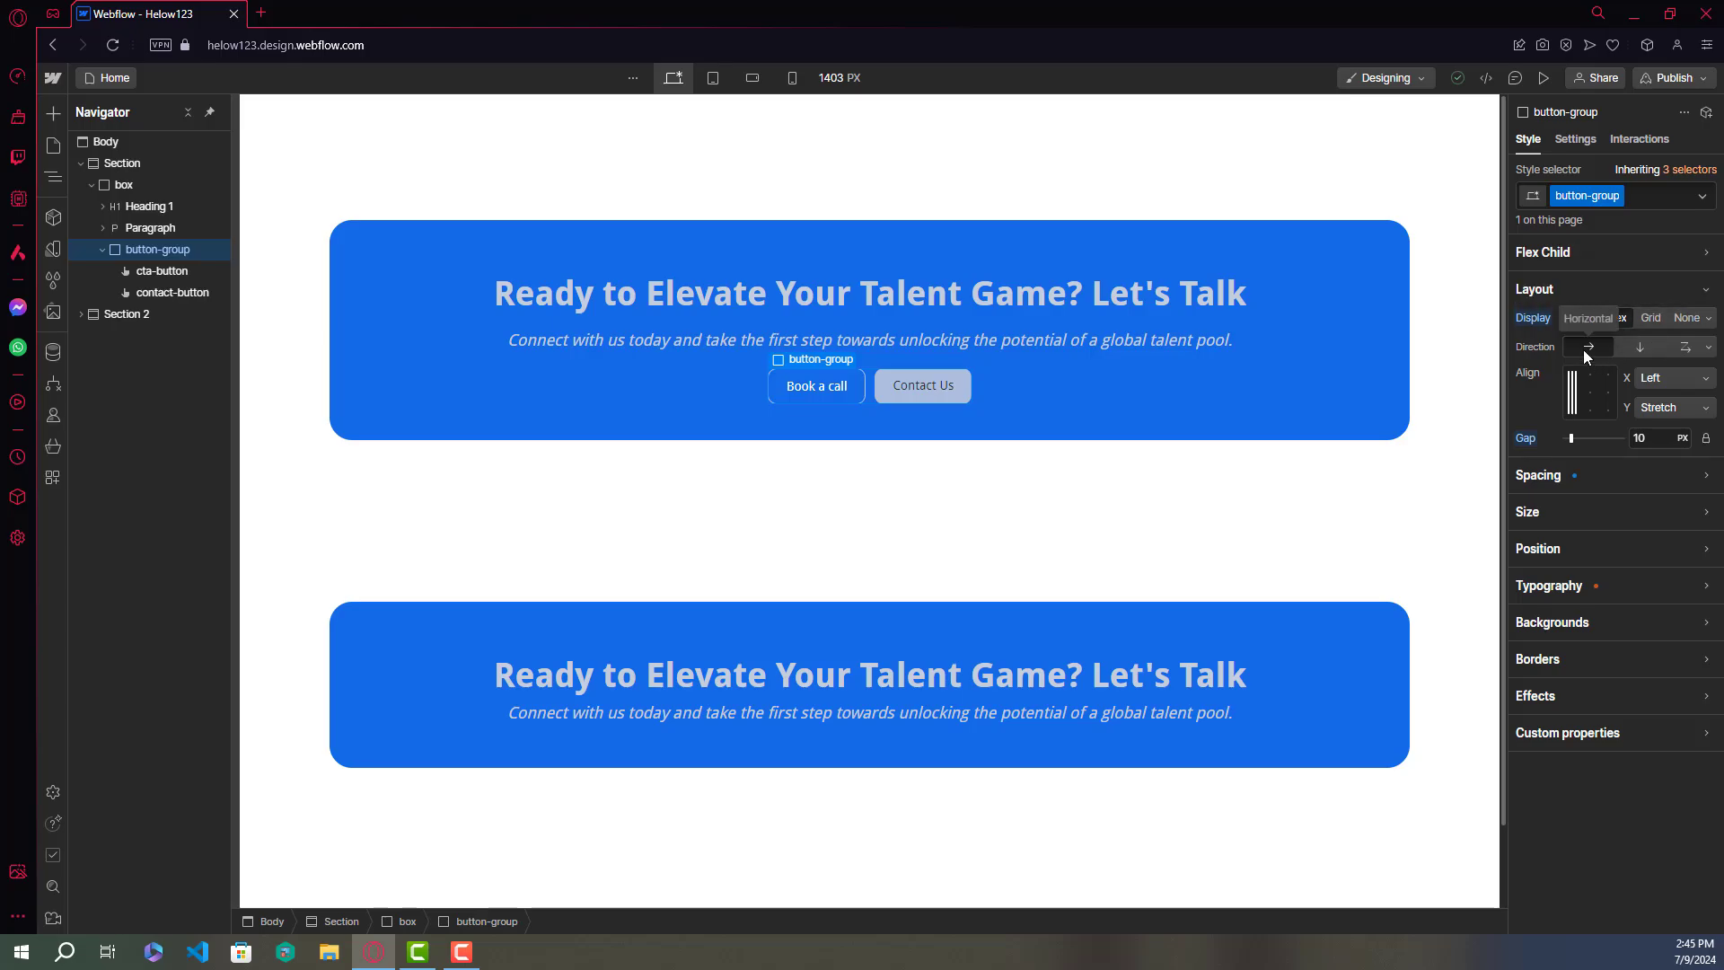
left_click(1592, 476)
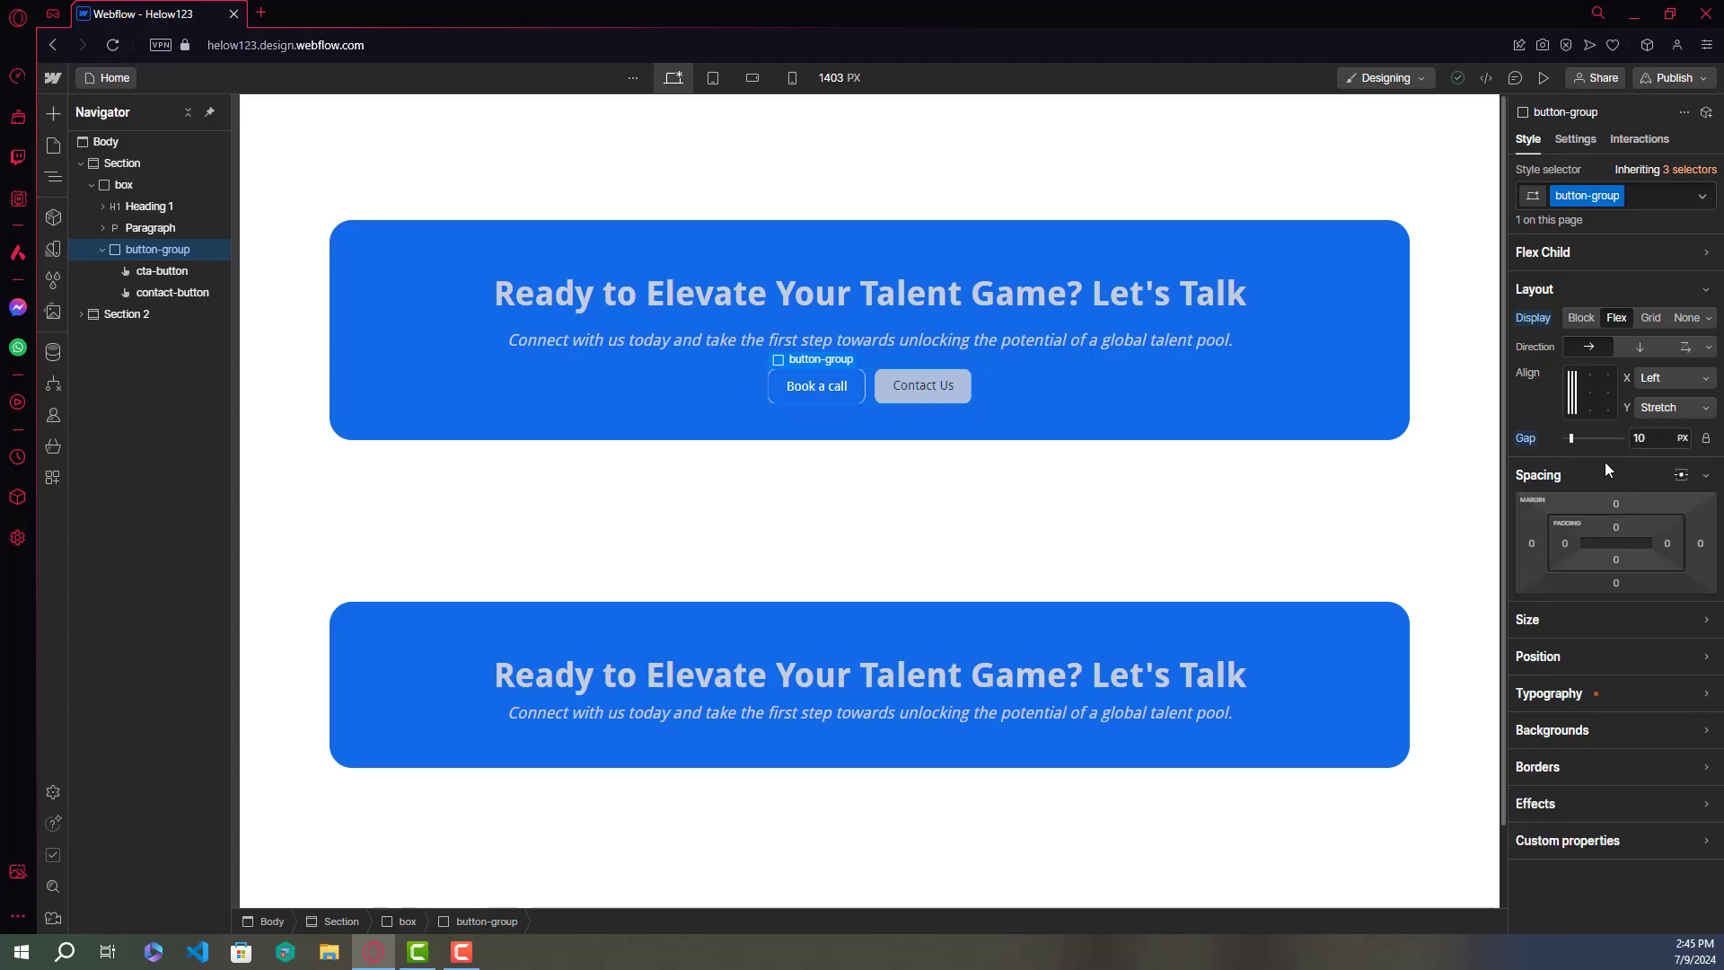
left_click(1604, 476)
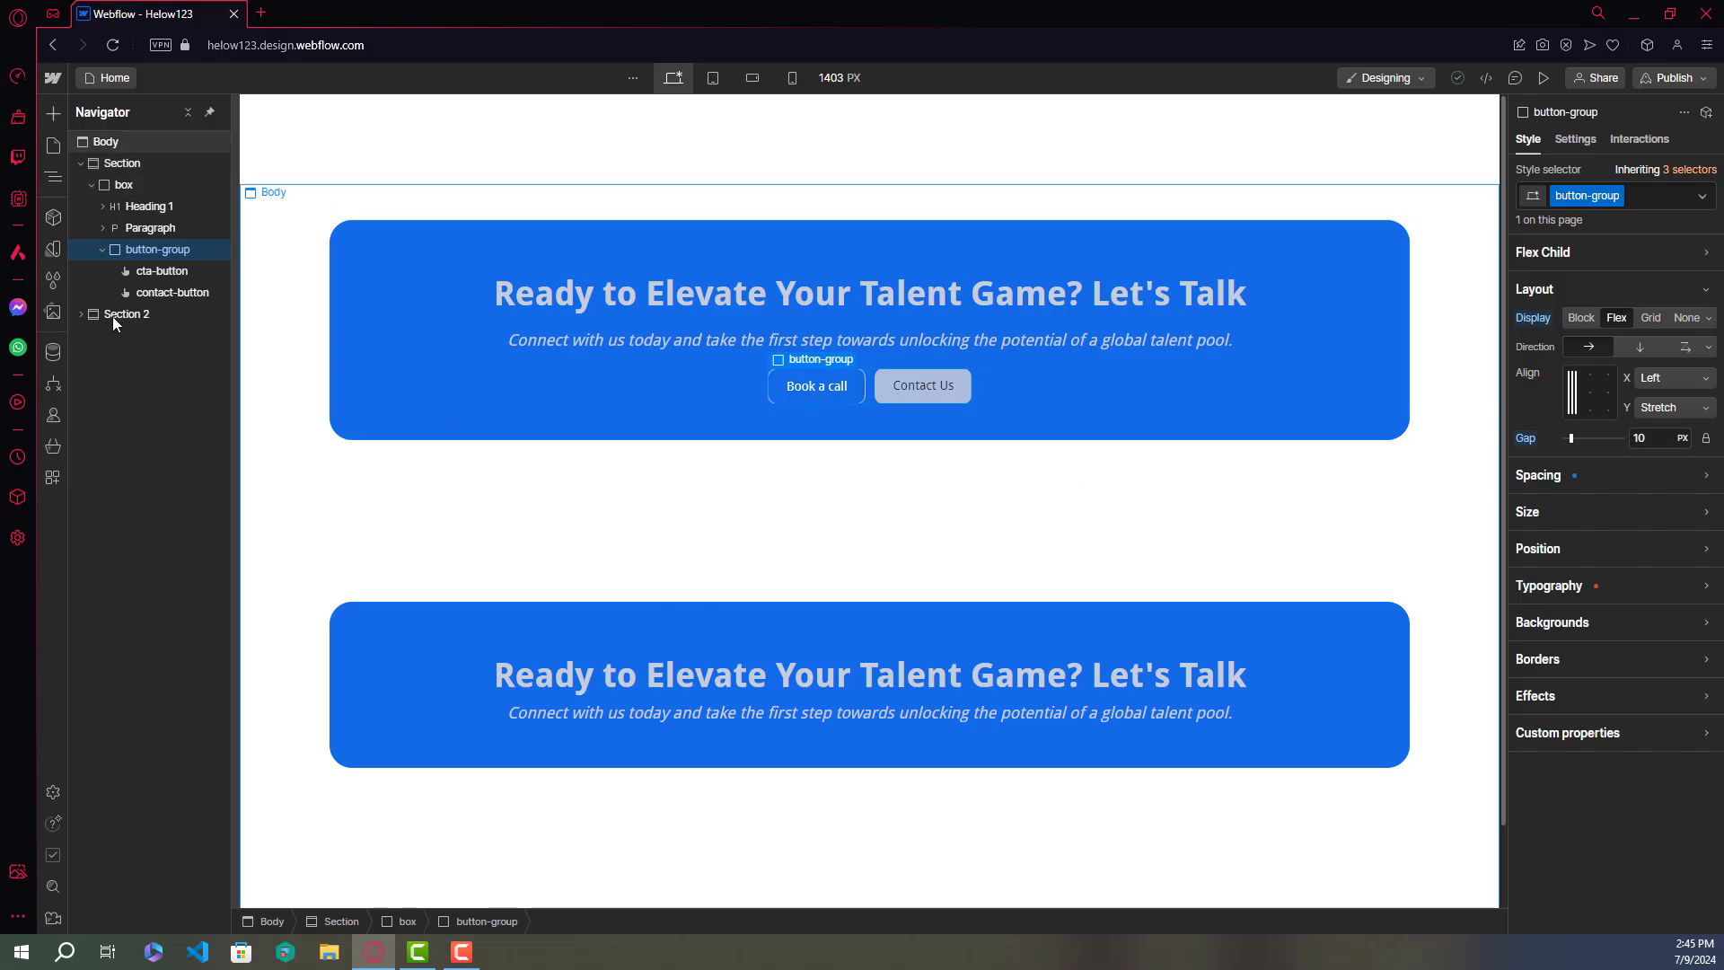
Step: Add a Div Block inside box-2 in the second section
left_click(429, 648)
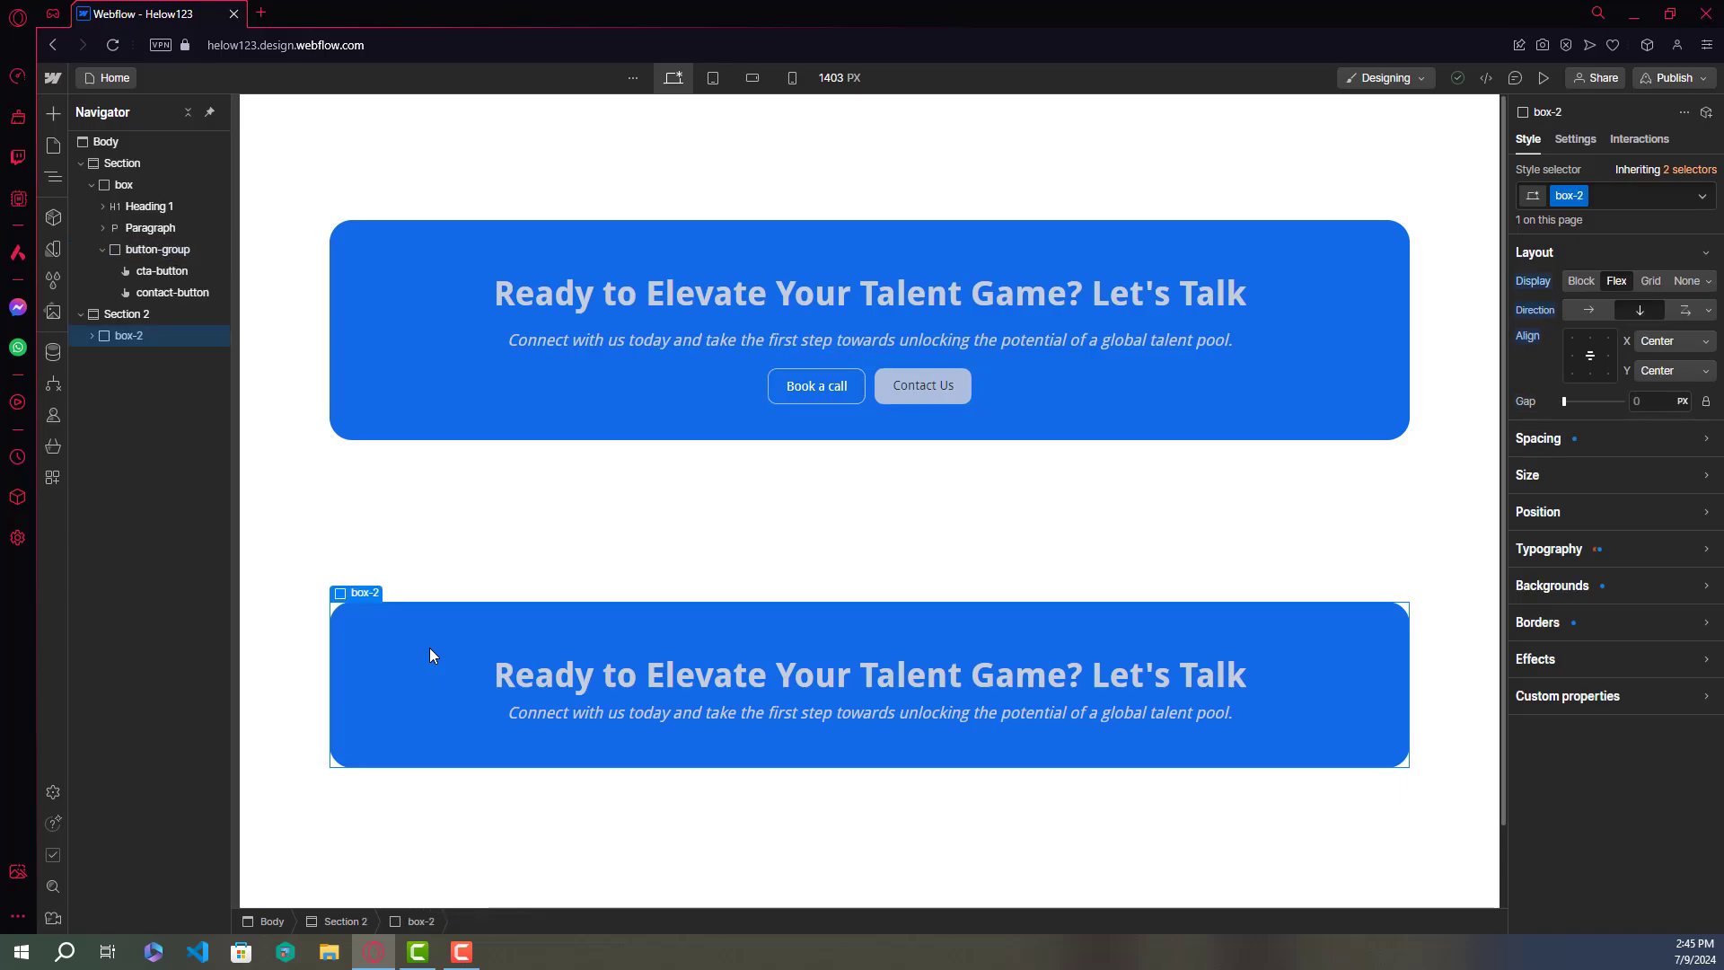
key("ctrl+k")
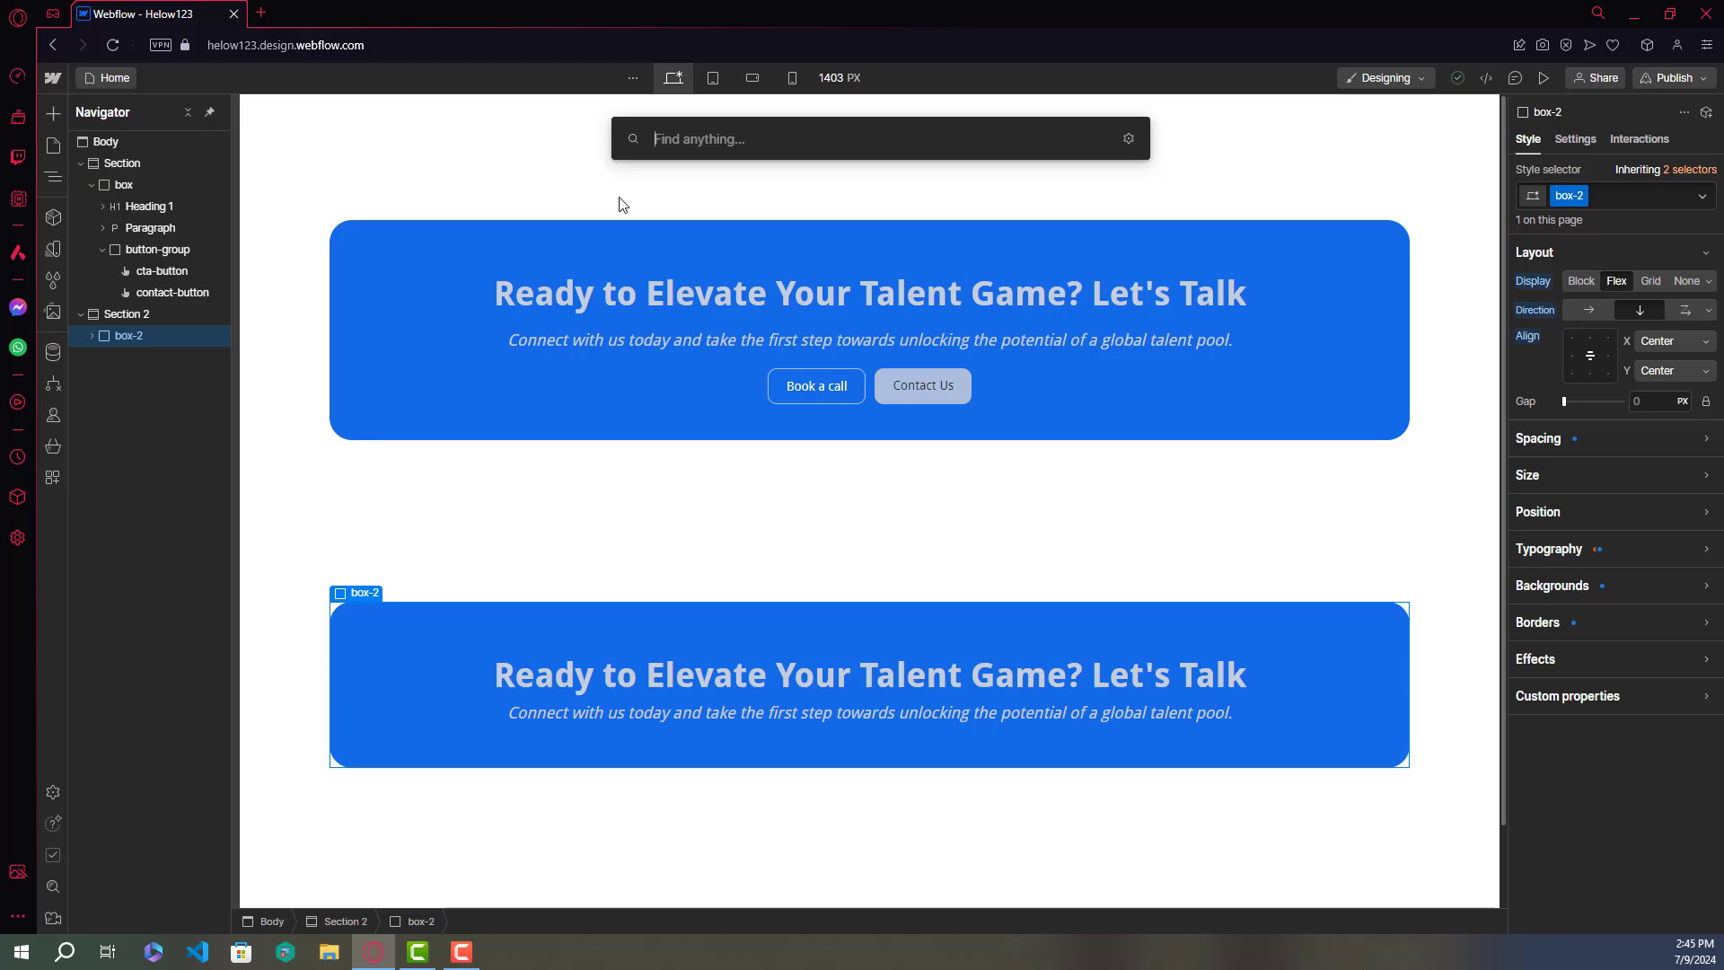
type("div")
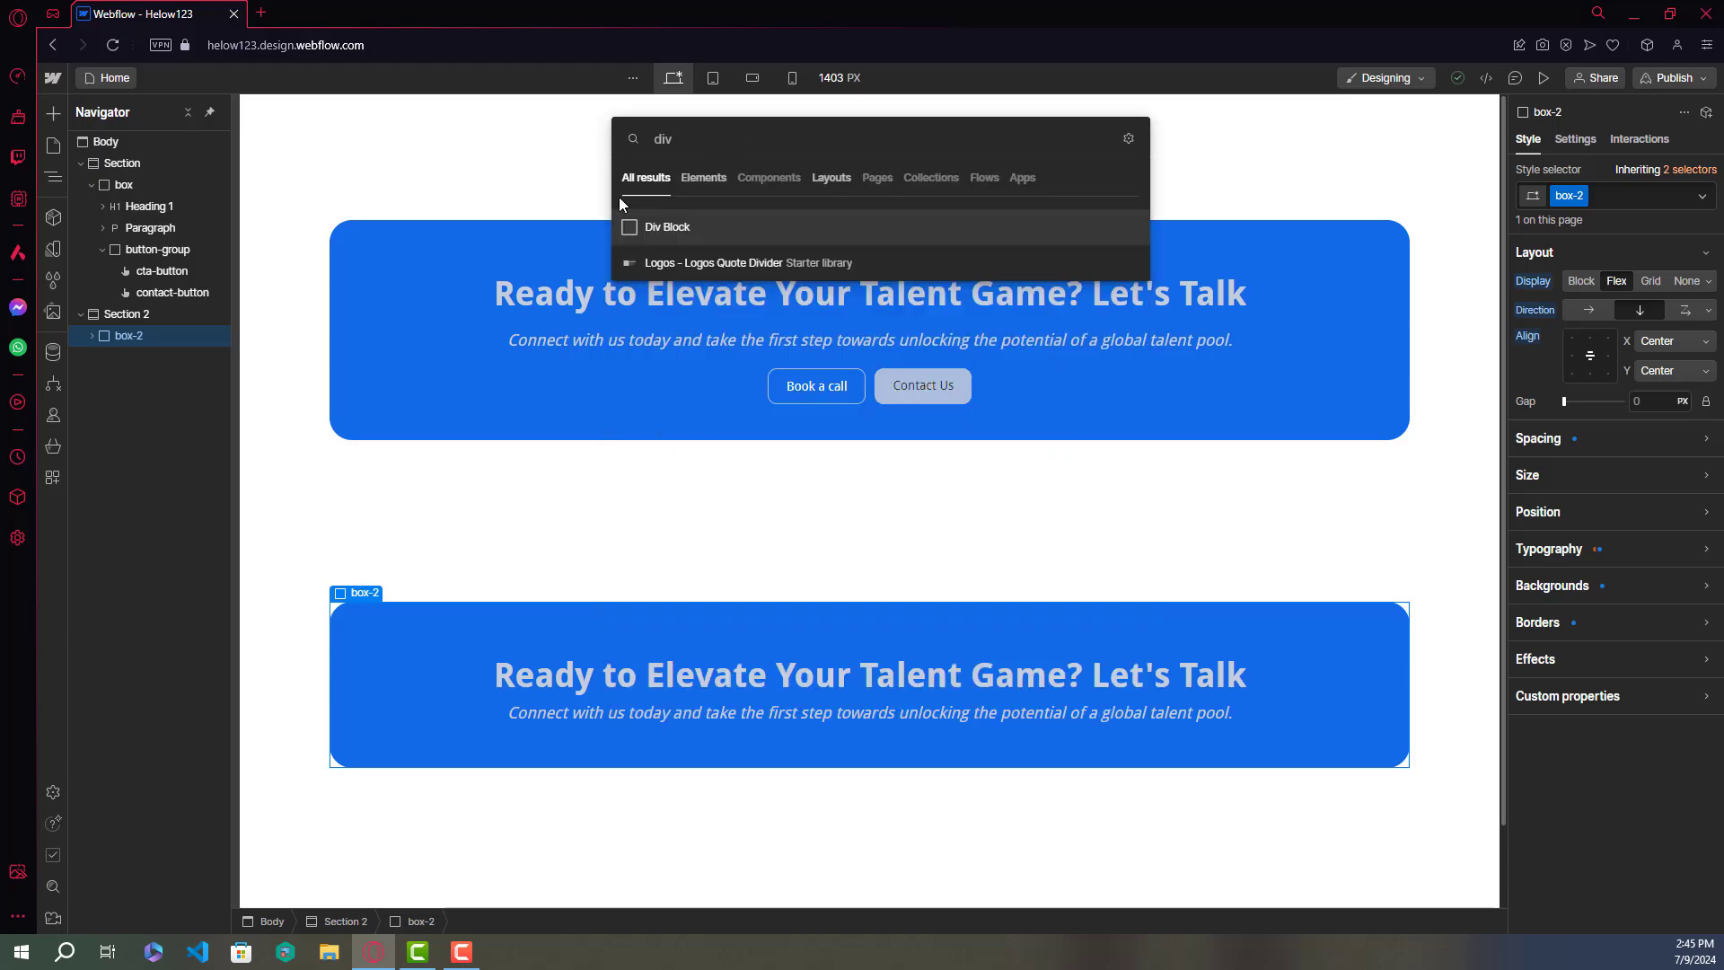
left_click(699, 227)
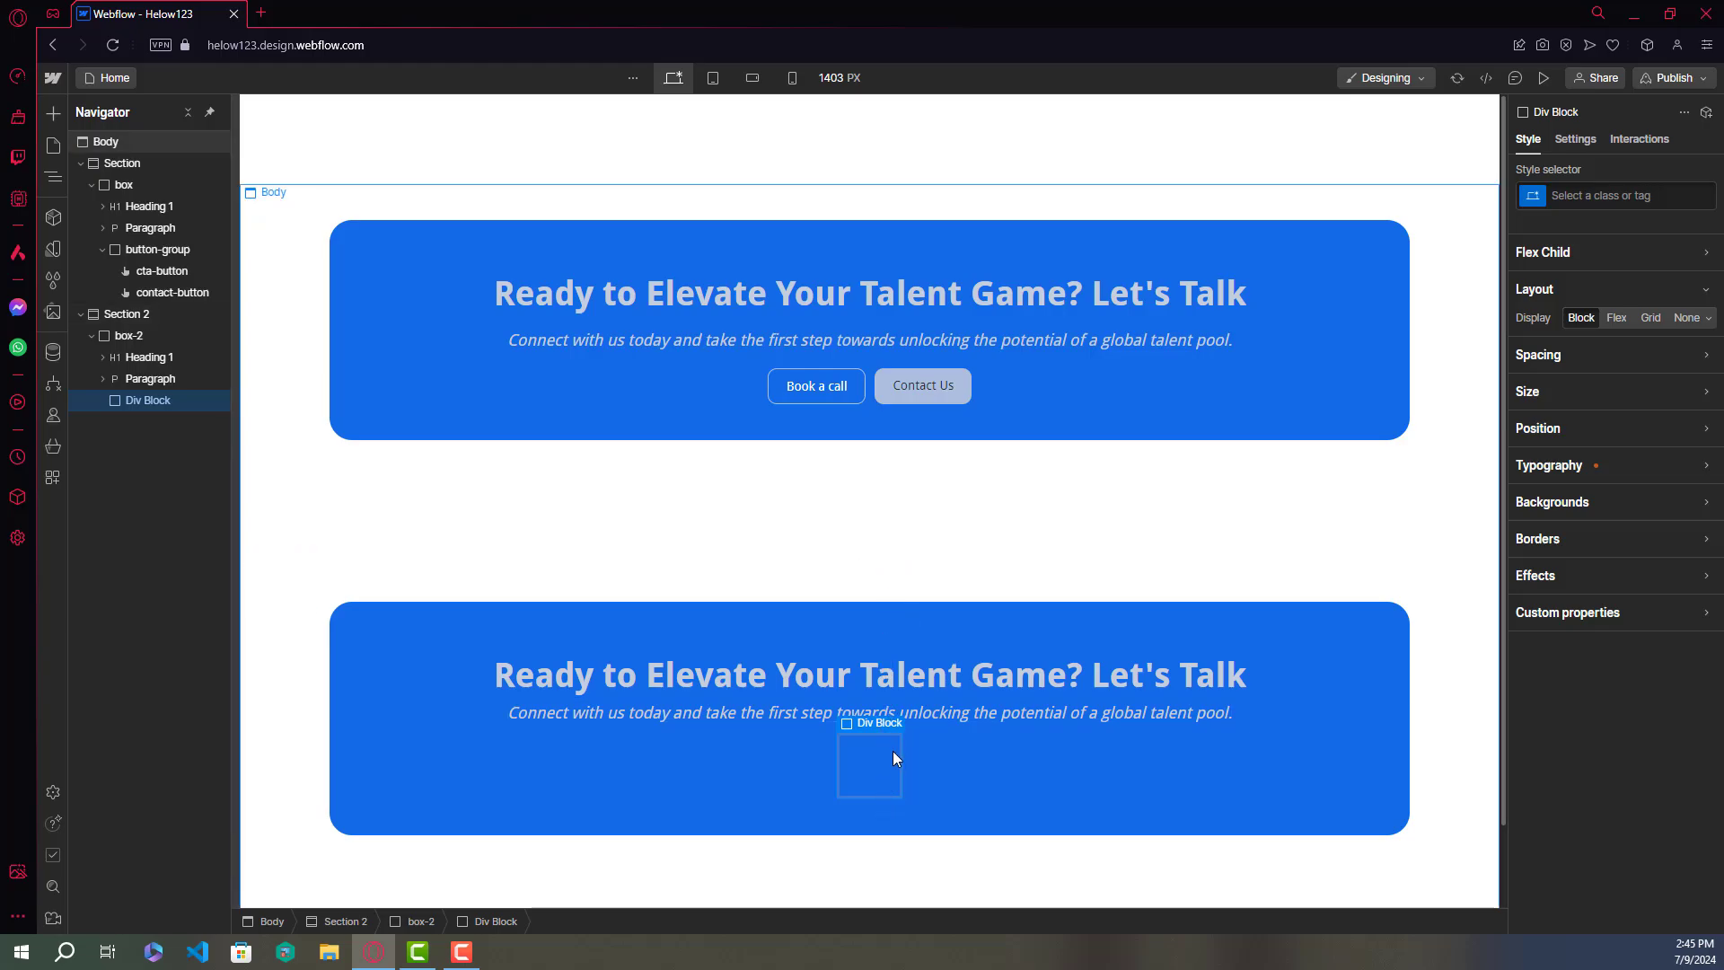
Step: Give the new div block the class button-group-2 and set its display to Flex
left_click(1585, 196)
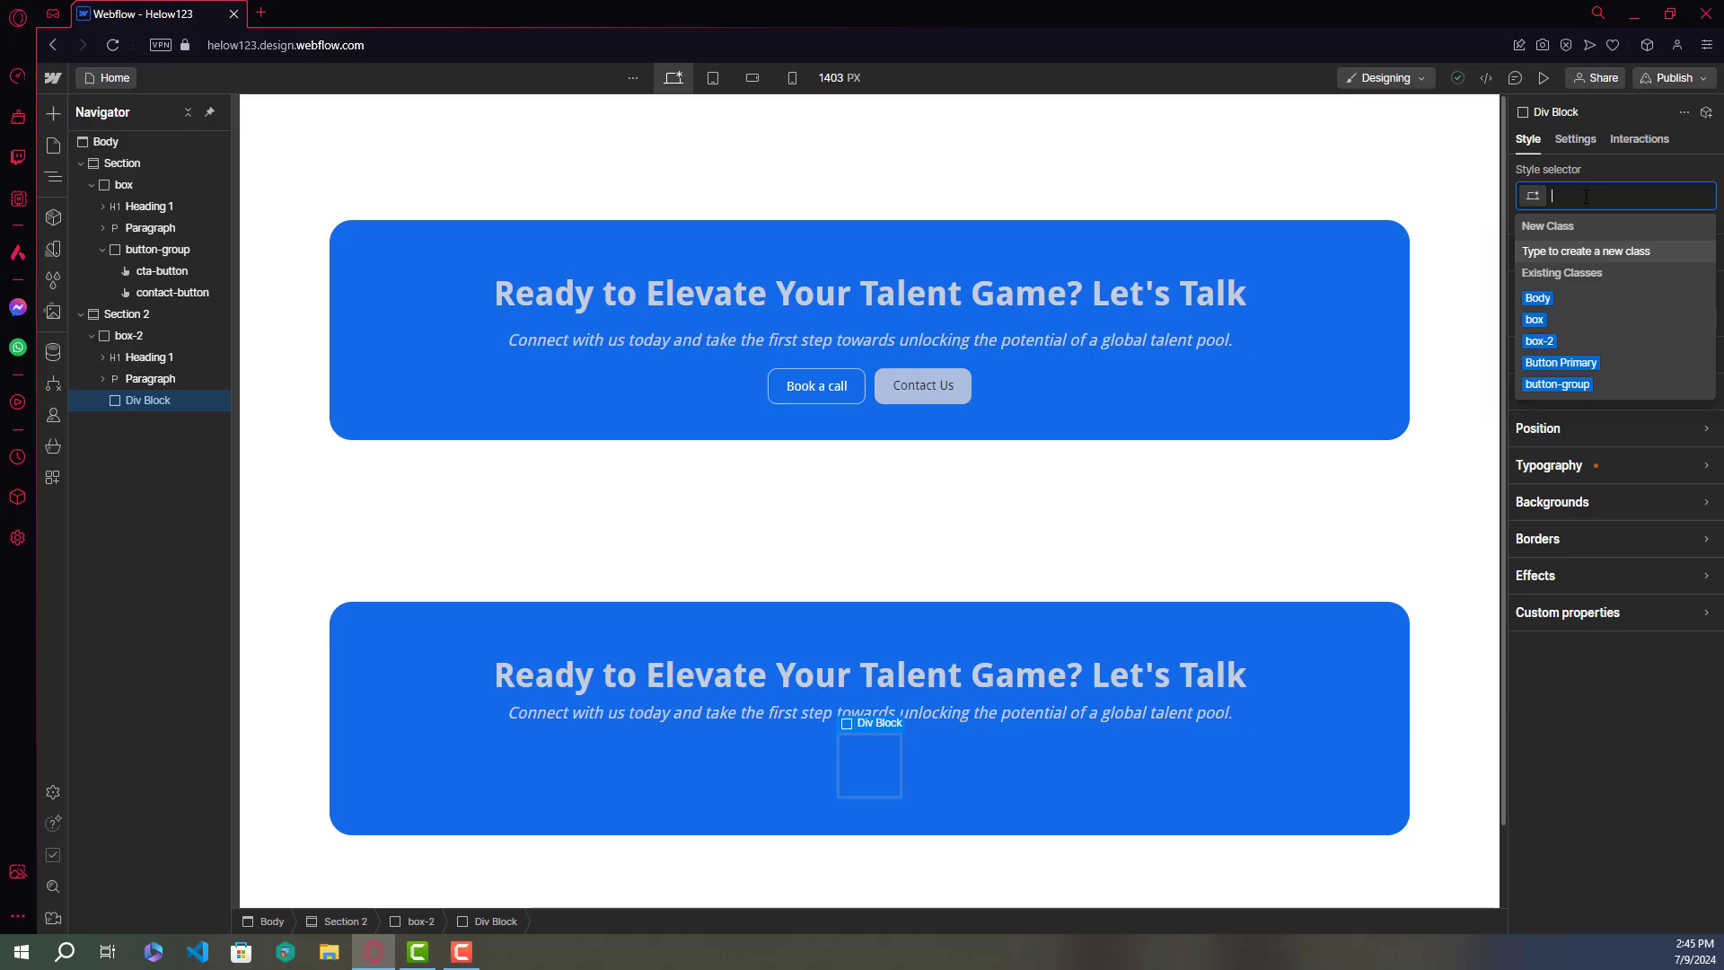
type("button-")
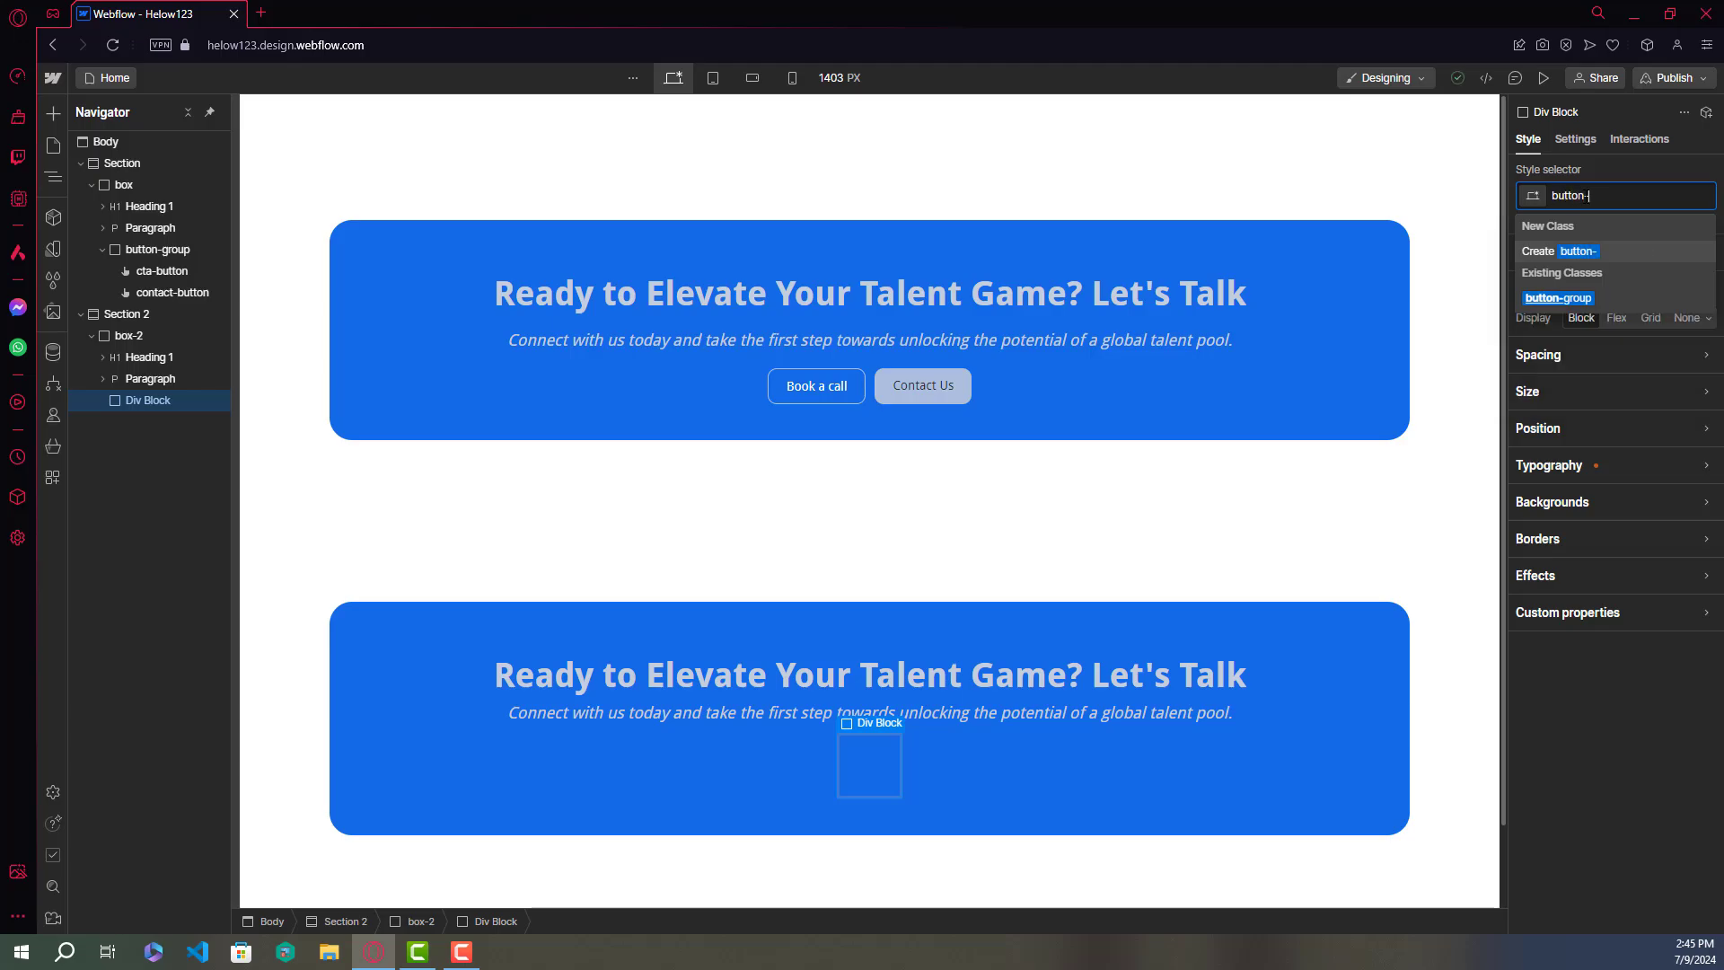
type("group-2")
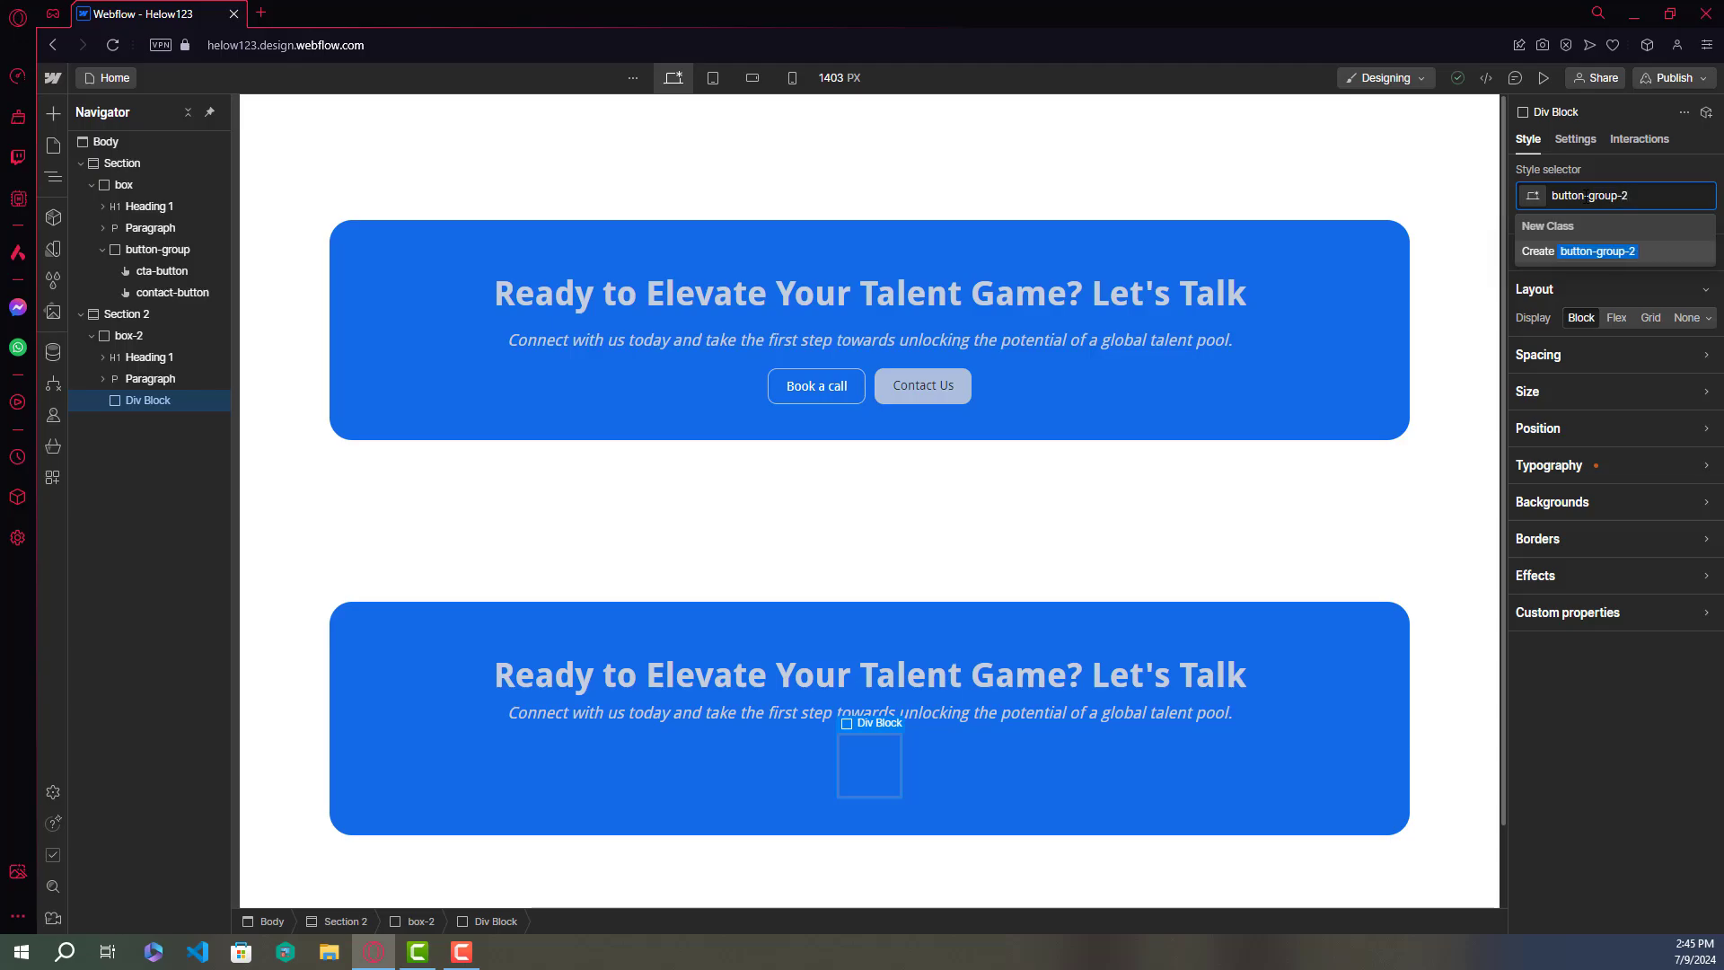
key("Return")
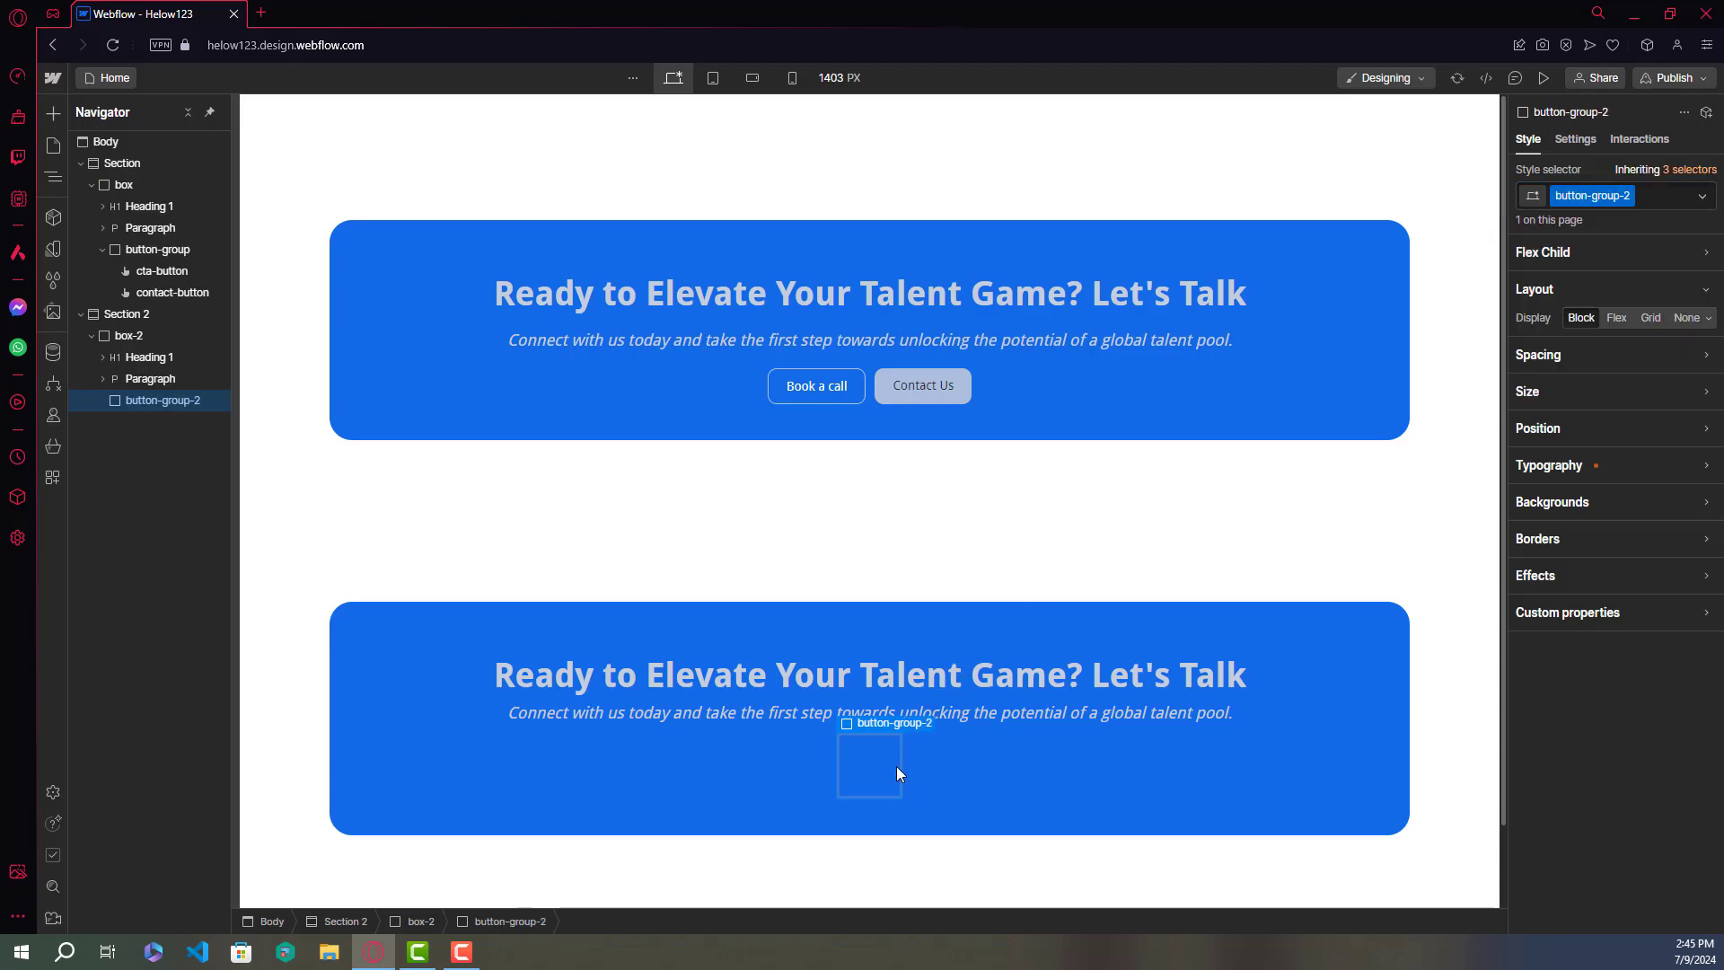
left_click(1616, 319)
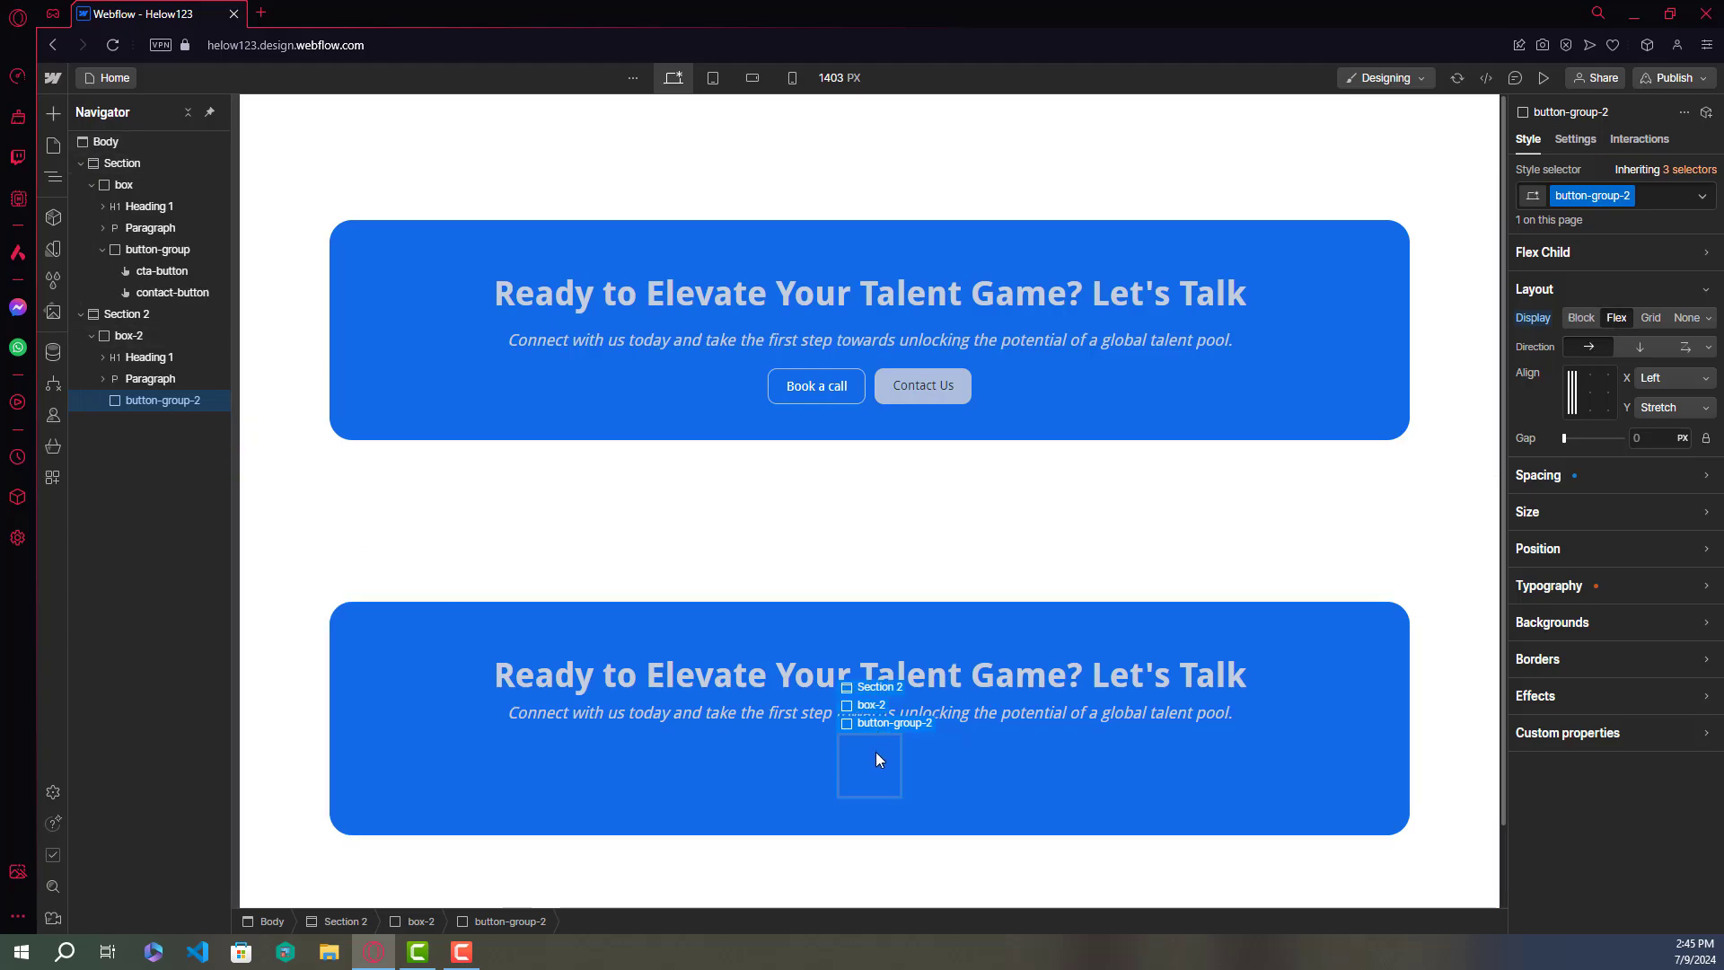
Step: Add a Button element inside button-group-2 and duplicate it to get two buttons
key("ctrl+k")
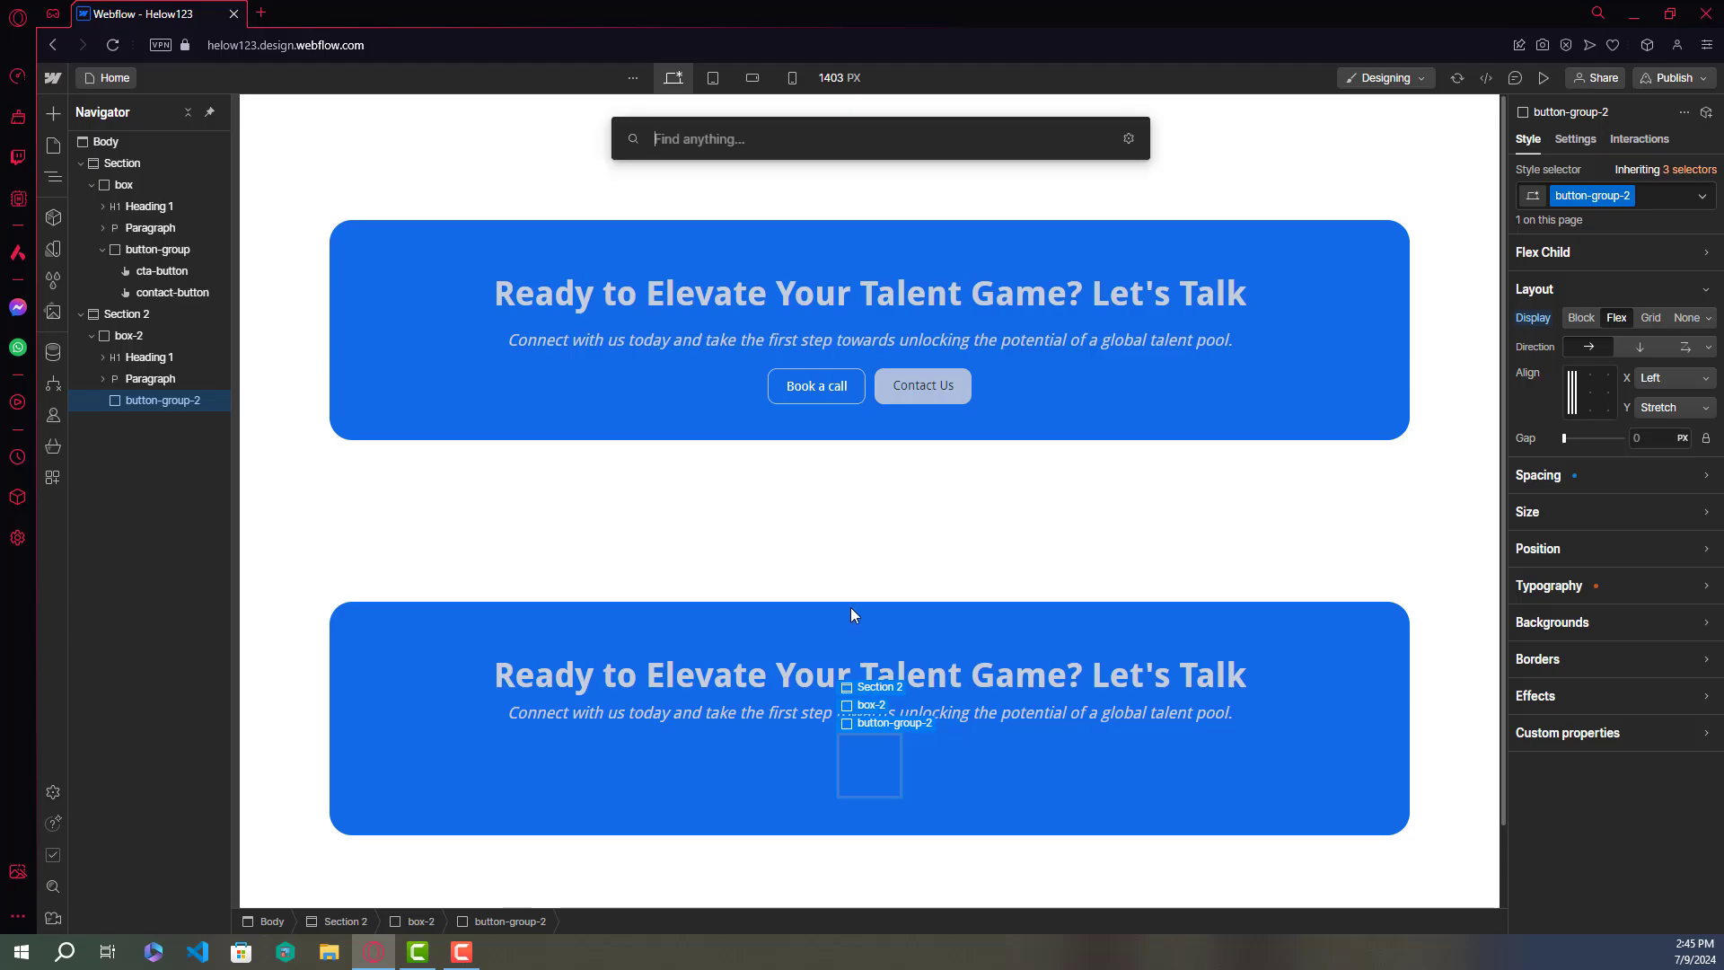
type("button")
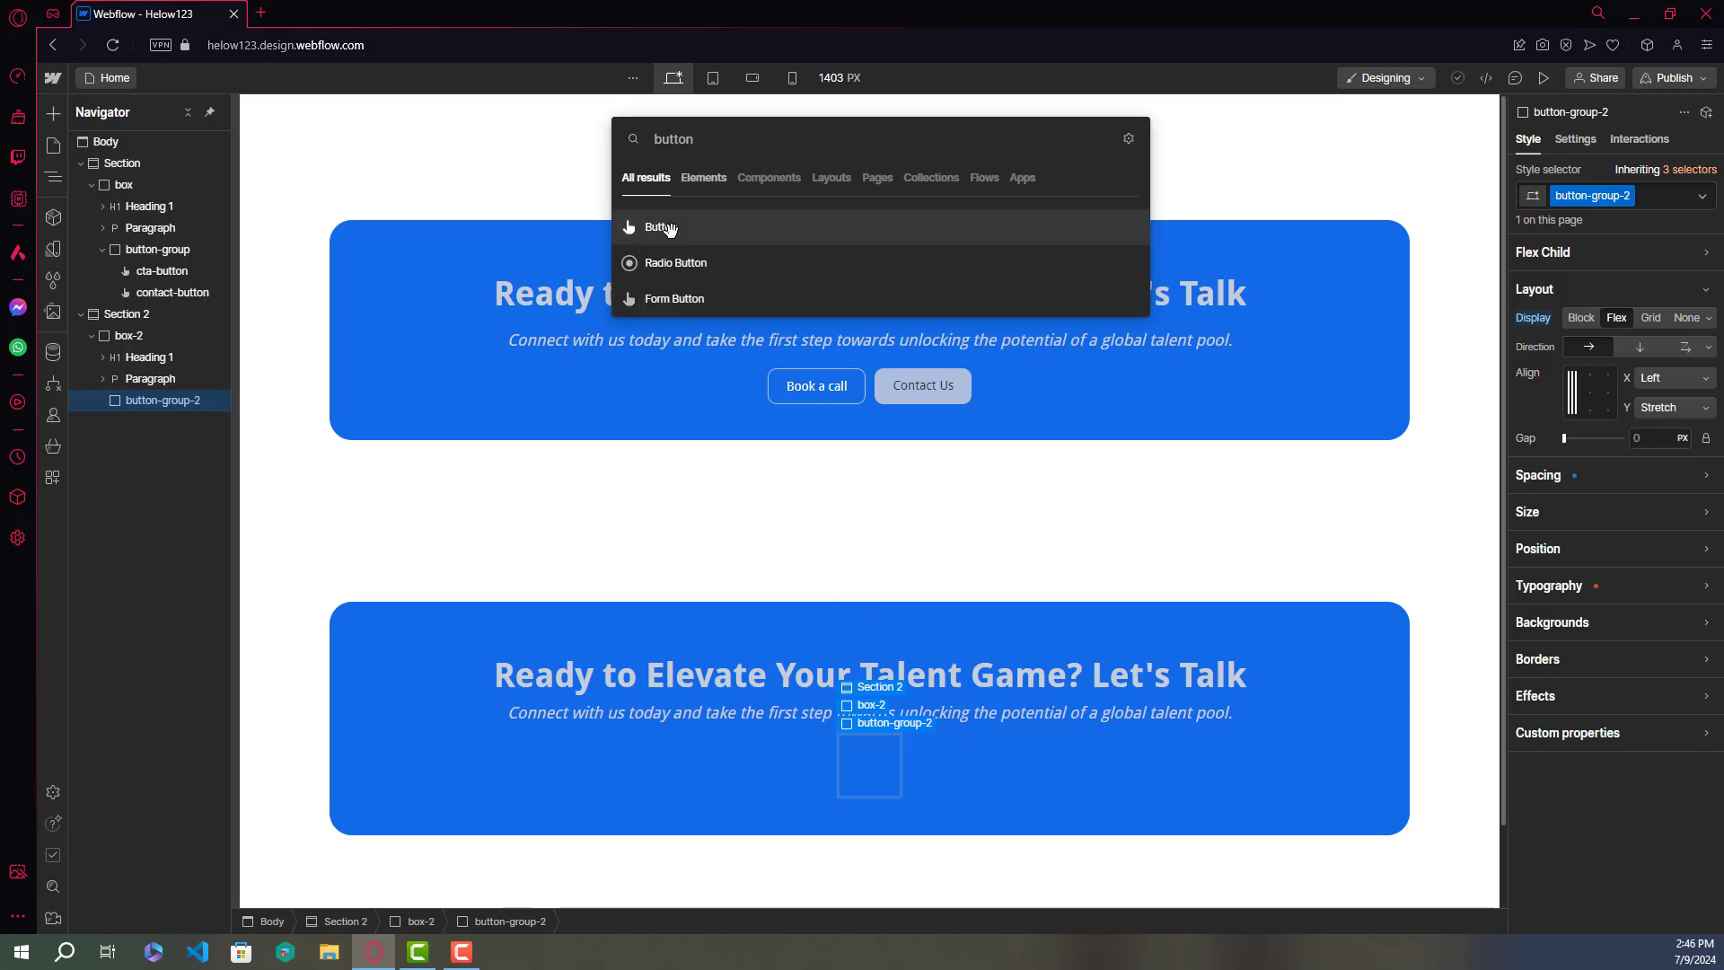
left_click(669, 229)
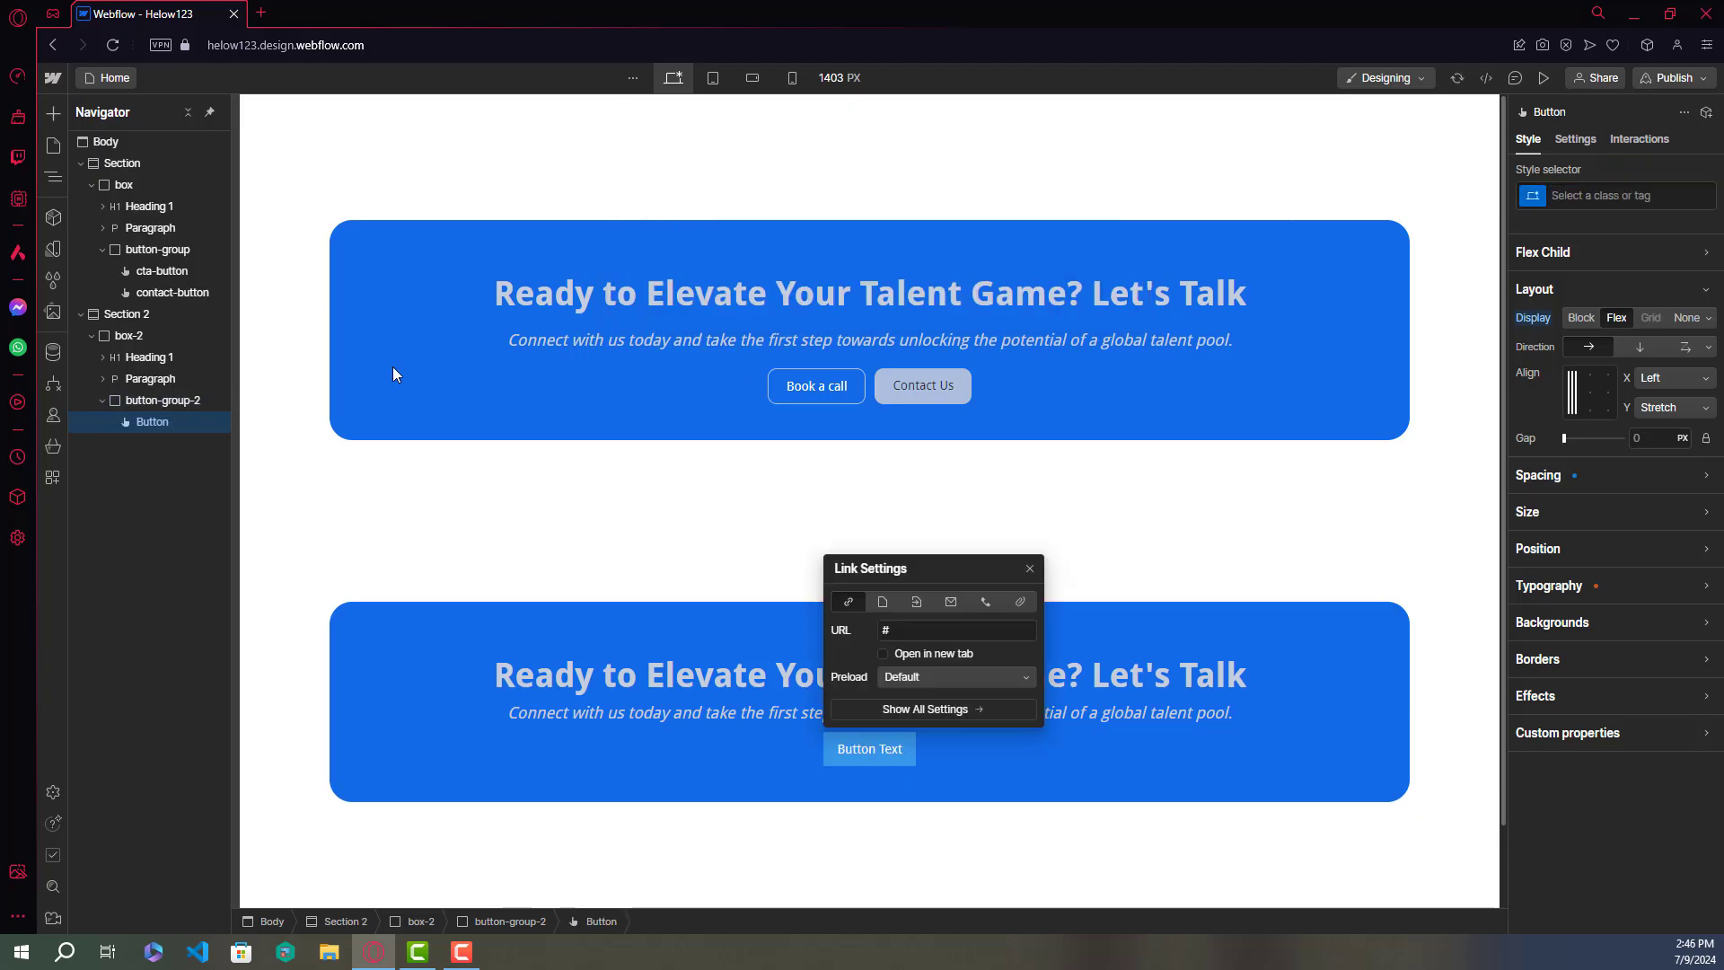
left_click(146, 435)
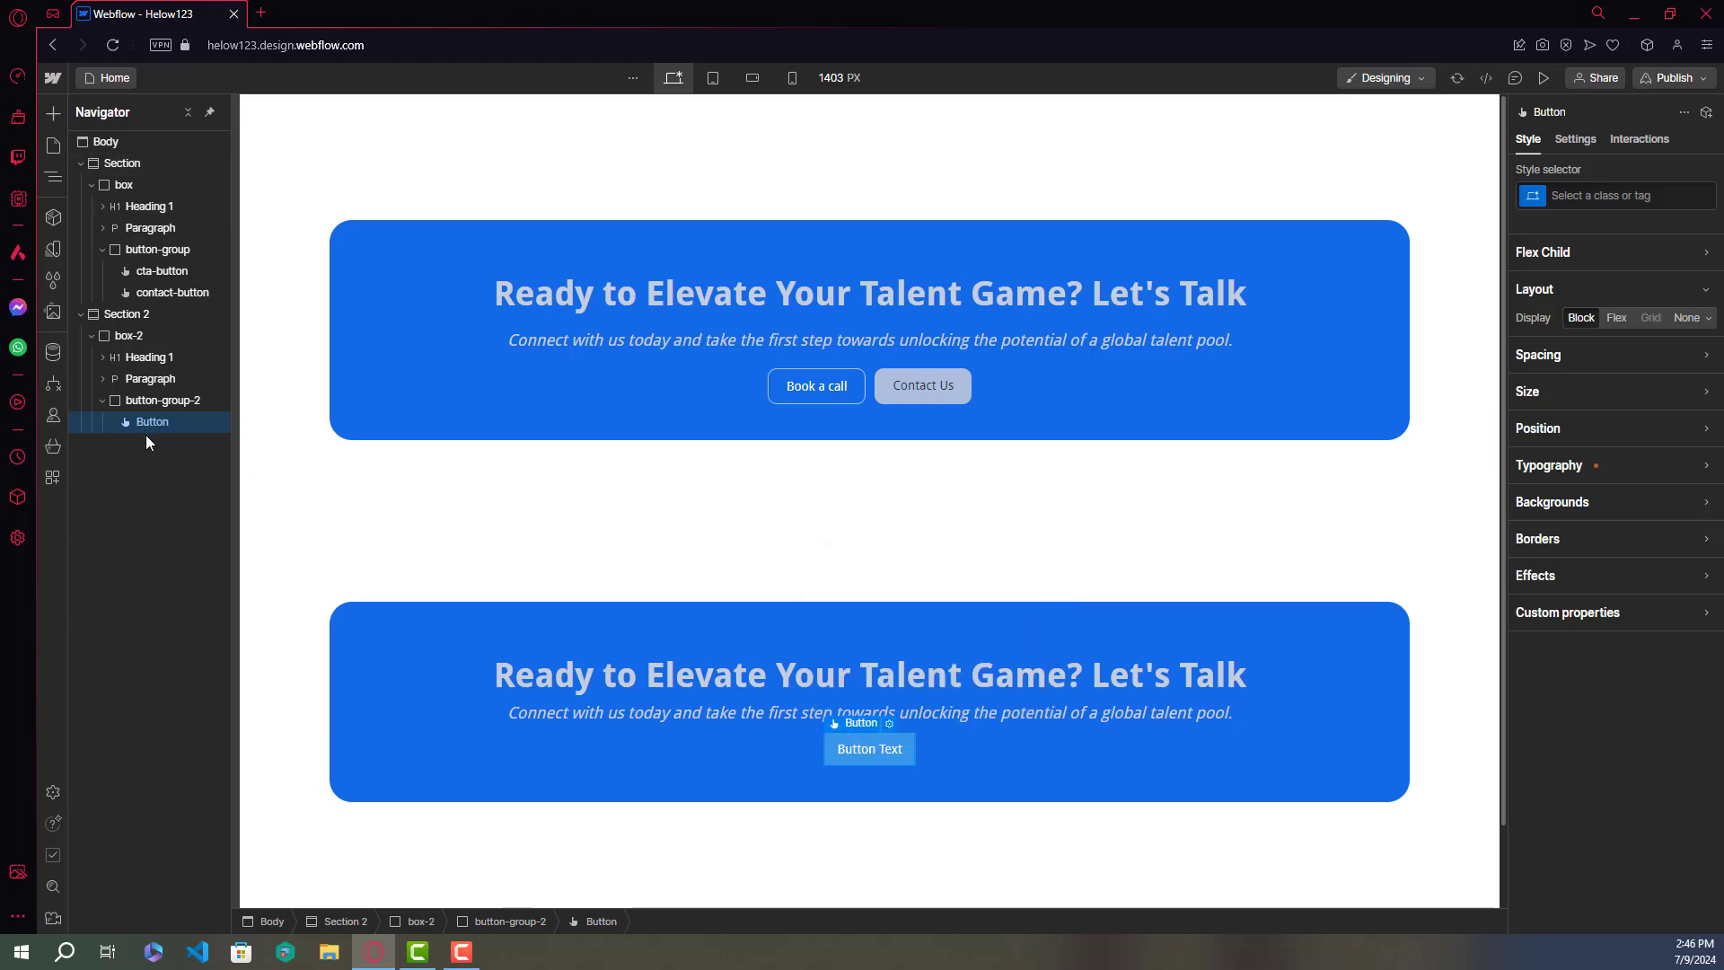
key("ctrl+d")
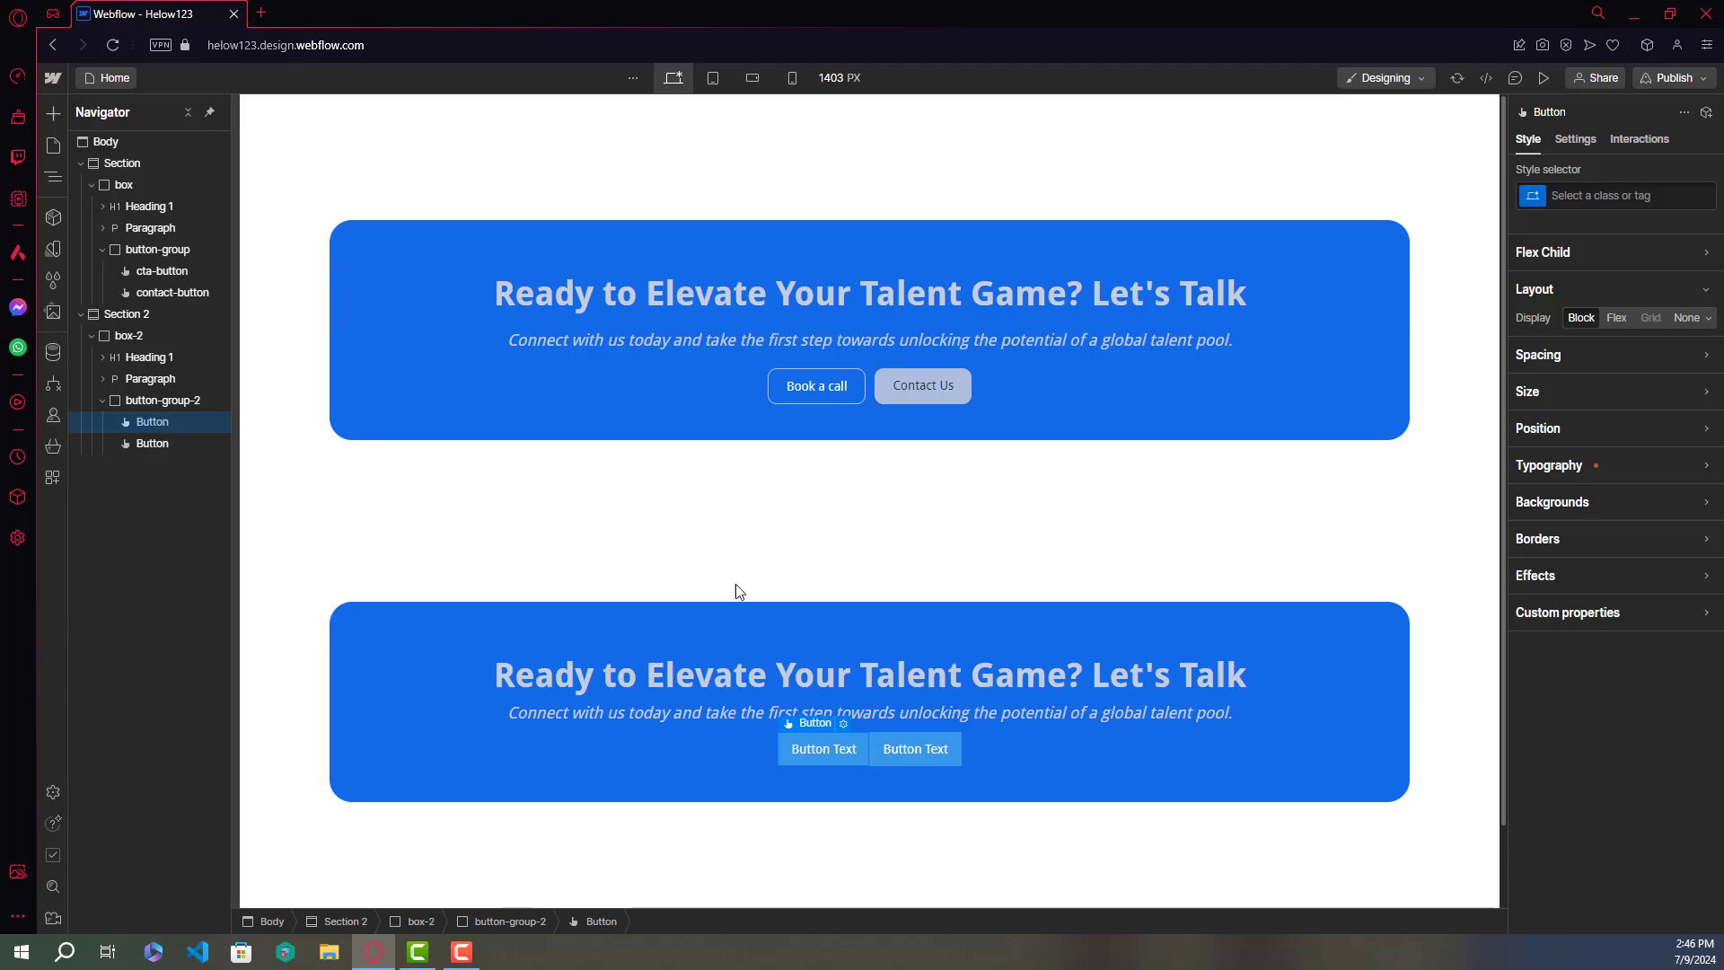
Step: Create the class cta-button-2 on the first button in button-group-2
left_click(1595, 196)
type("c")
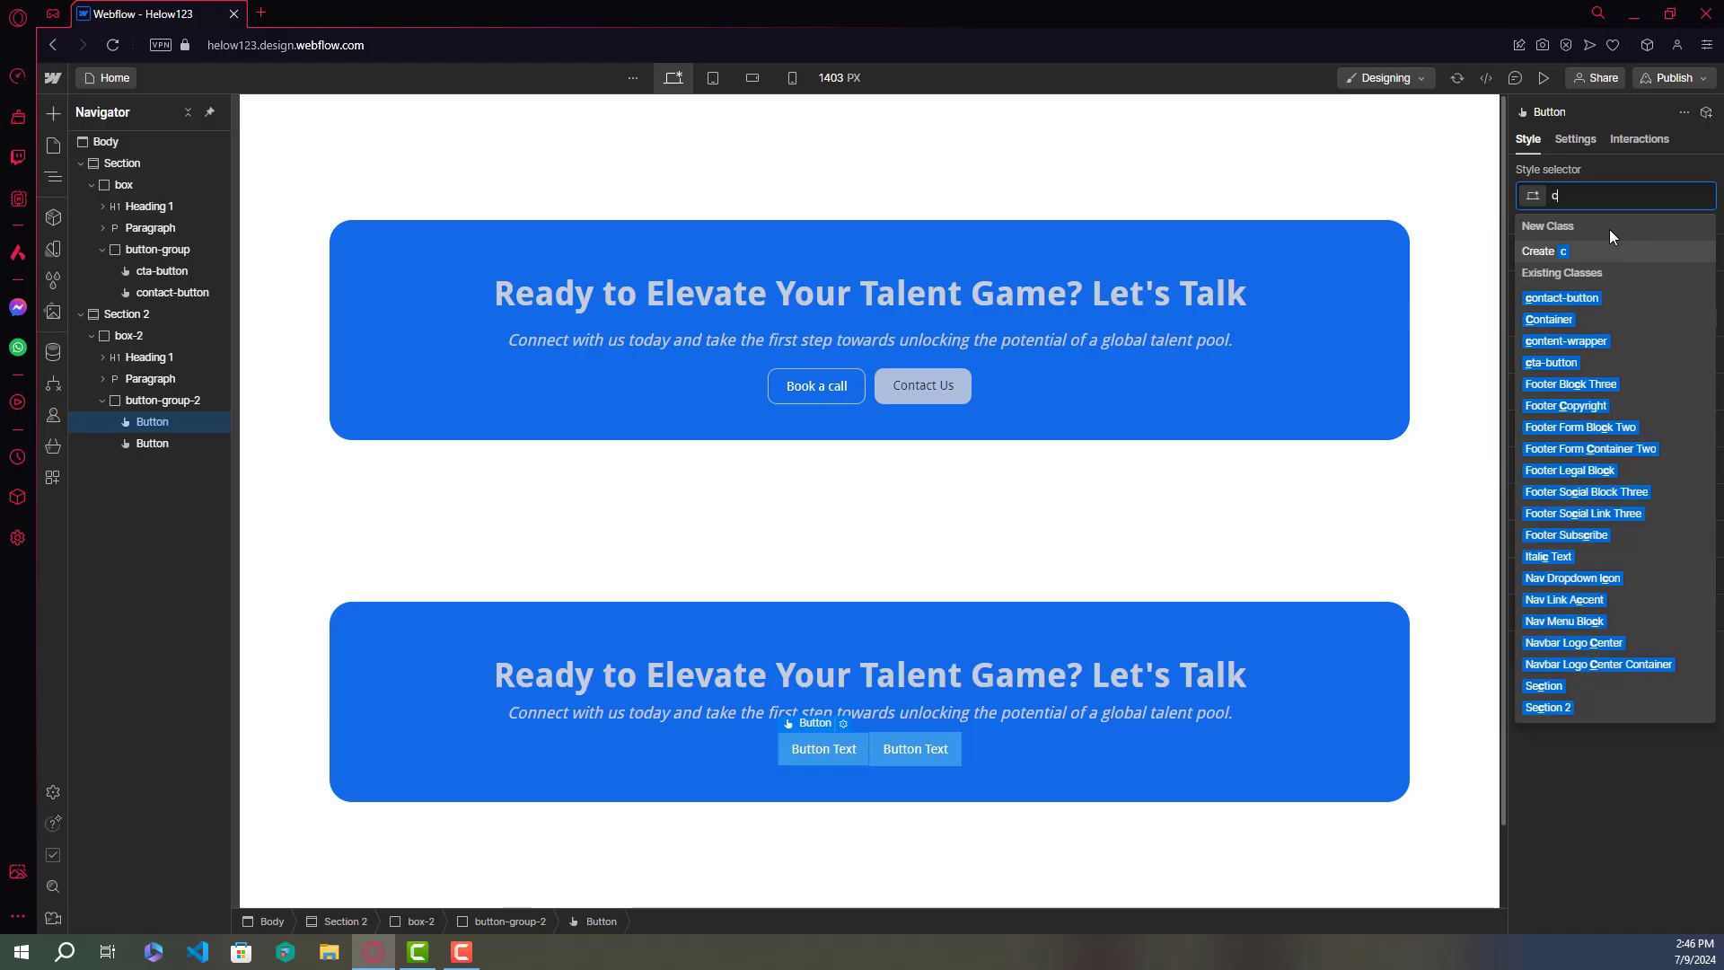
type("ta-button")
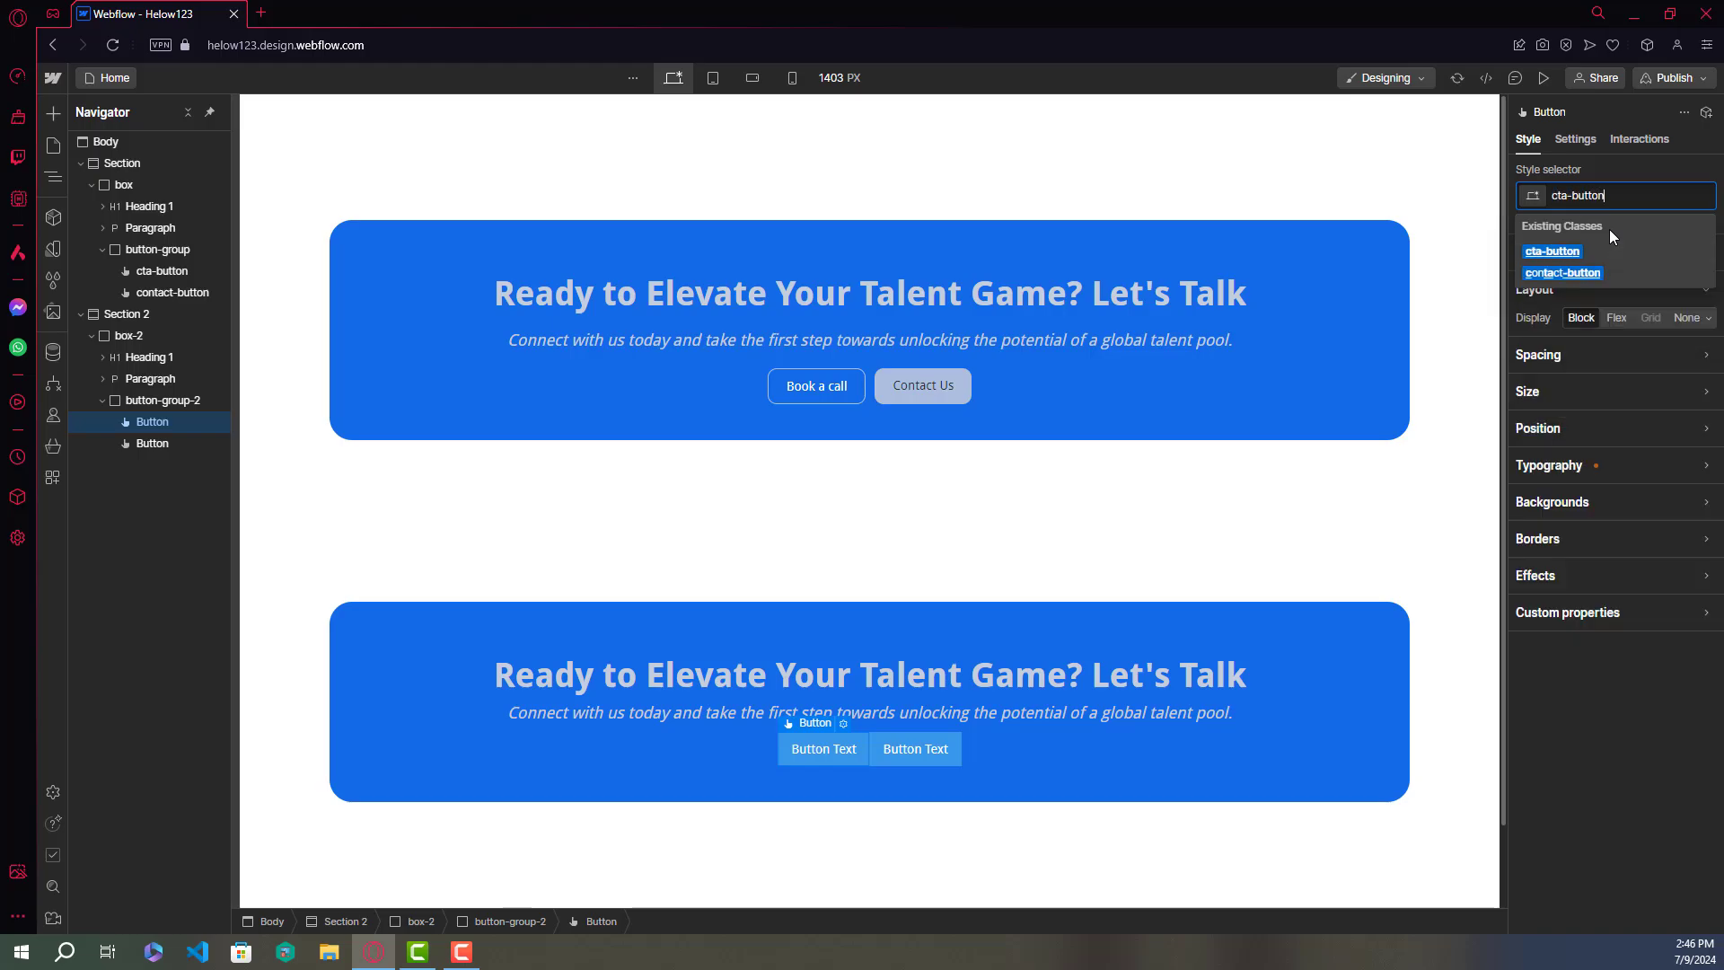
type("-2")
key("Return")
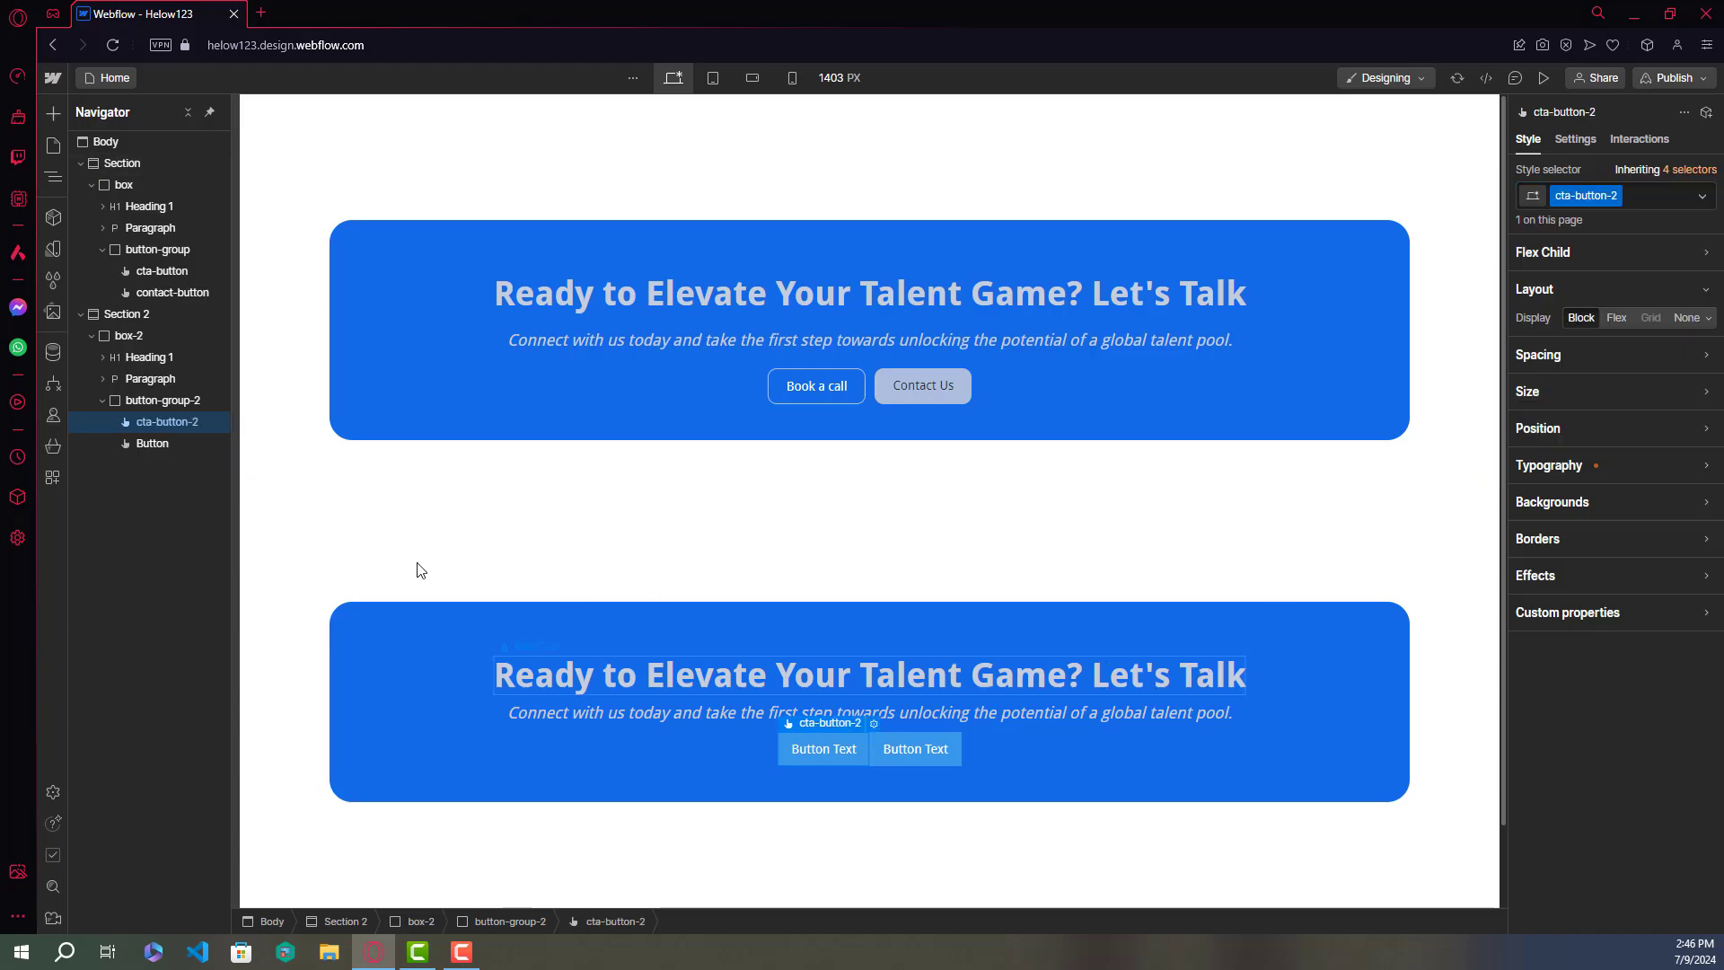
Step: Create the class contact-button-2 on the second button in button-group-2
left_click(170, 445)
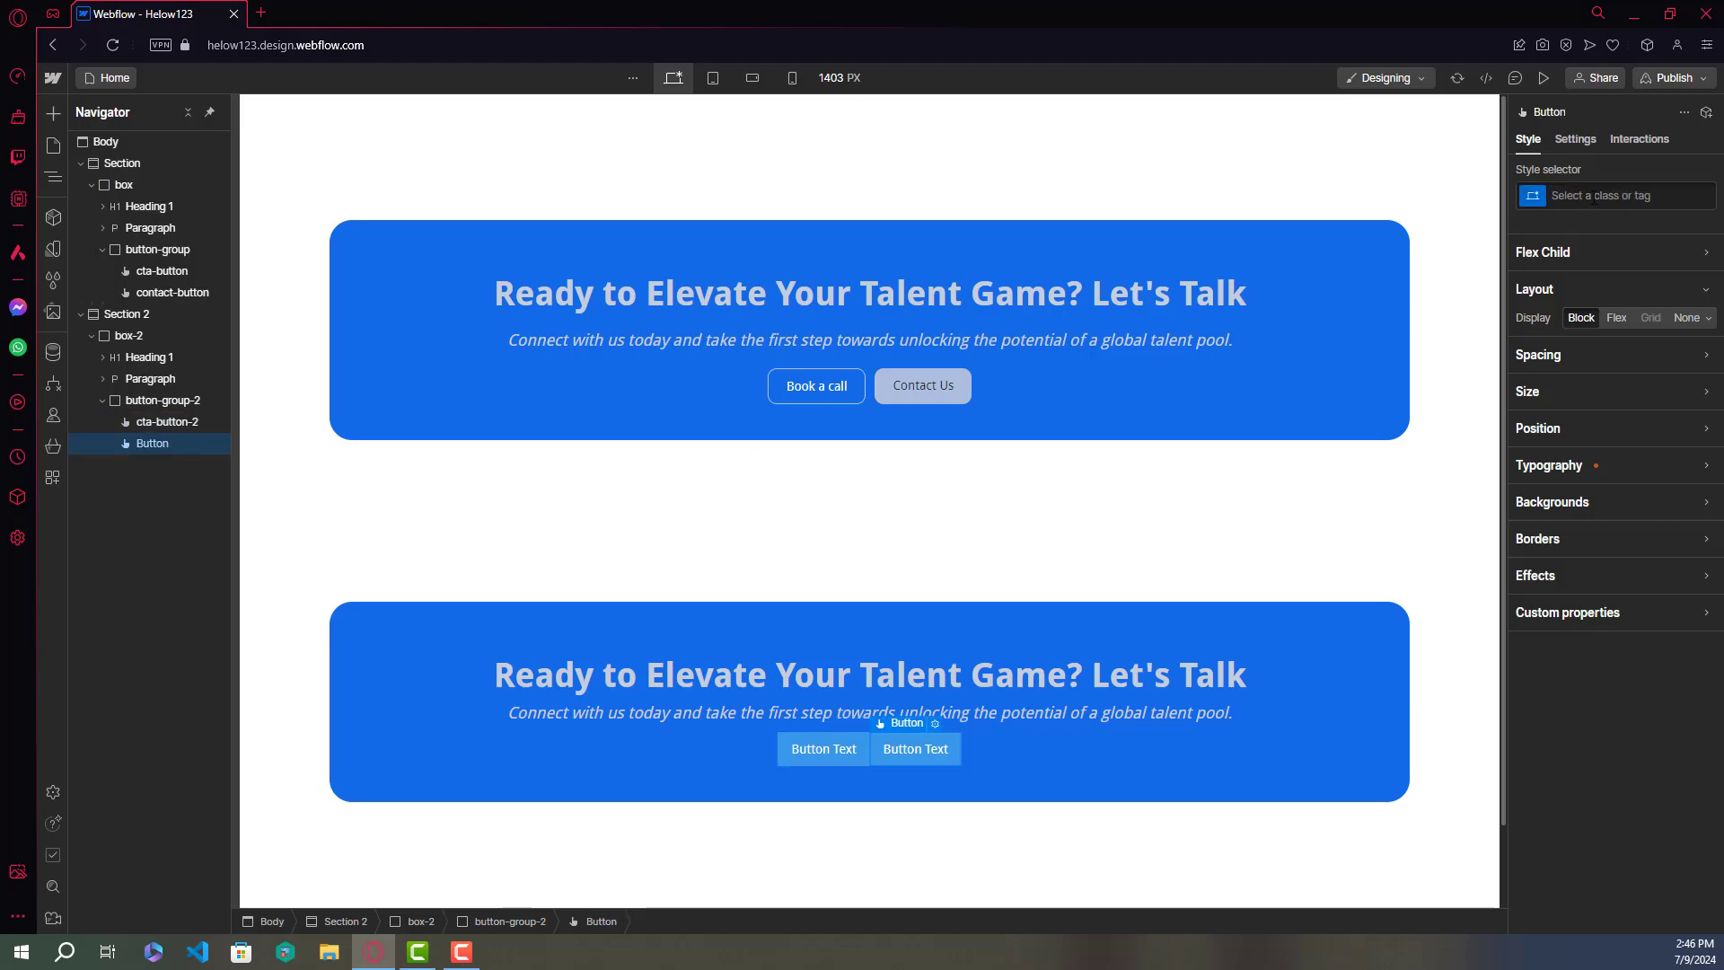
left_click(1596, 197)
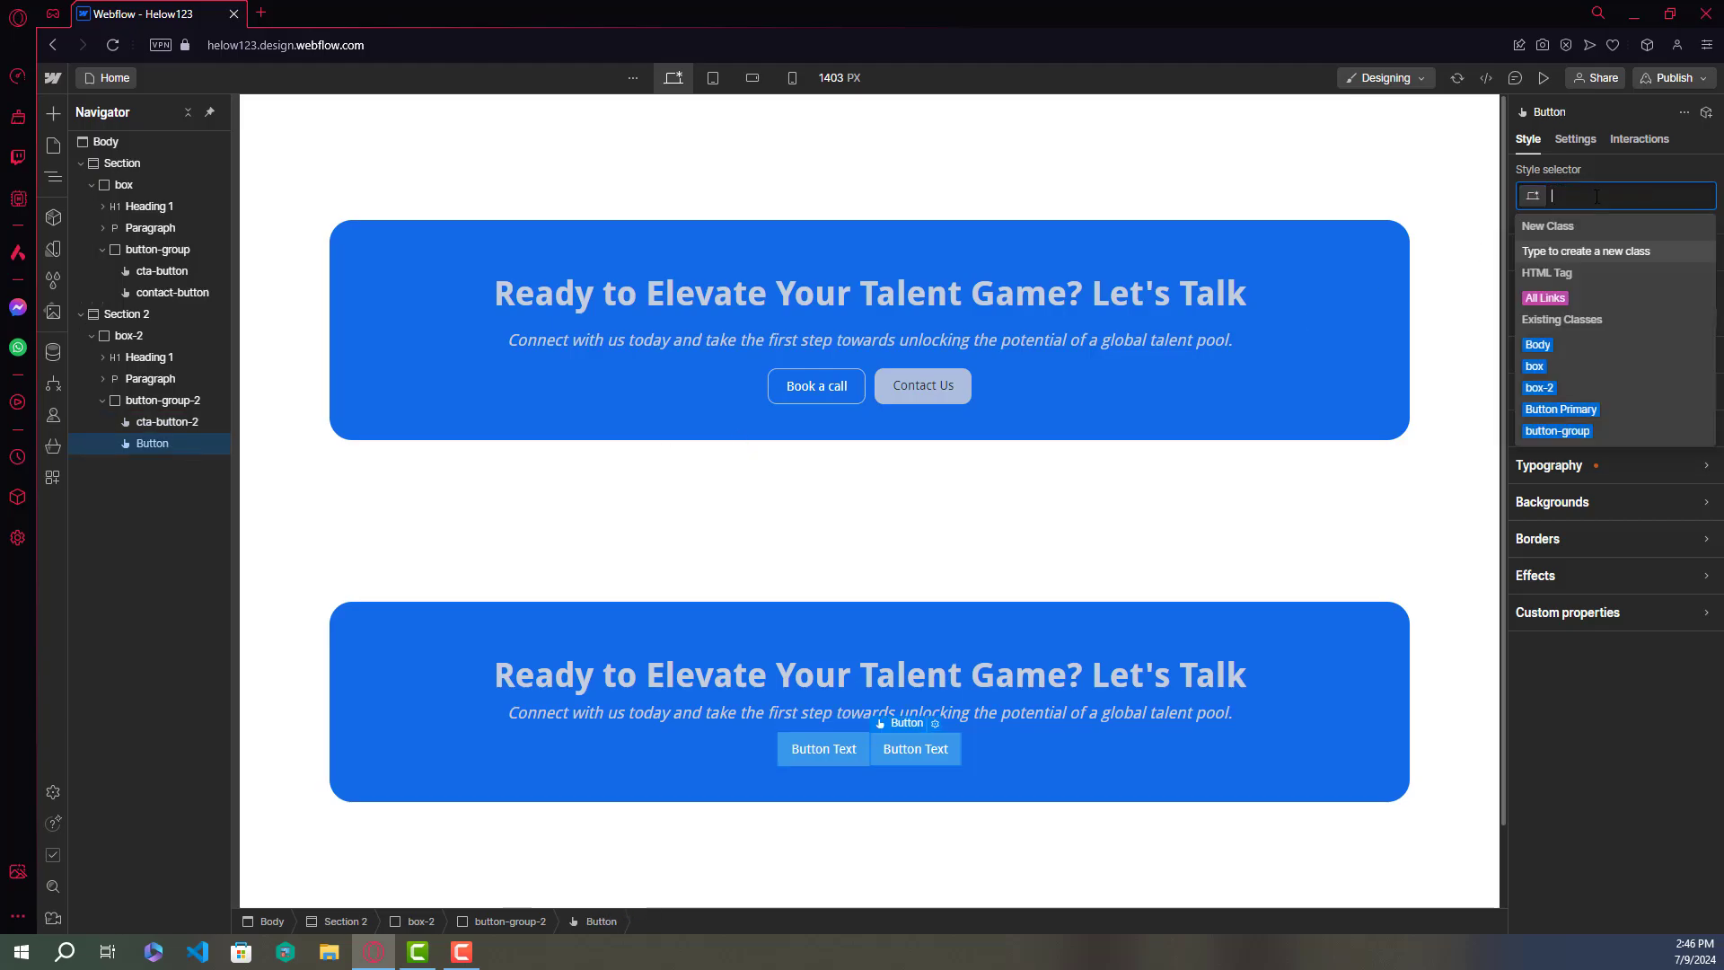
type("con")
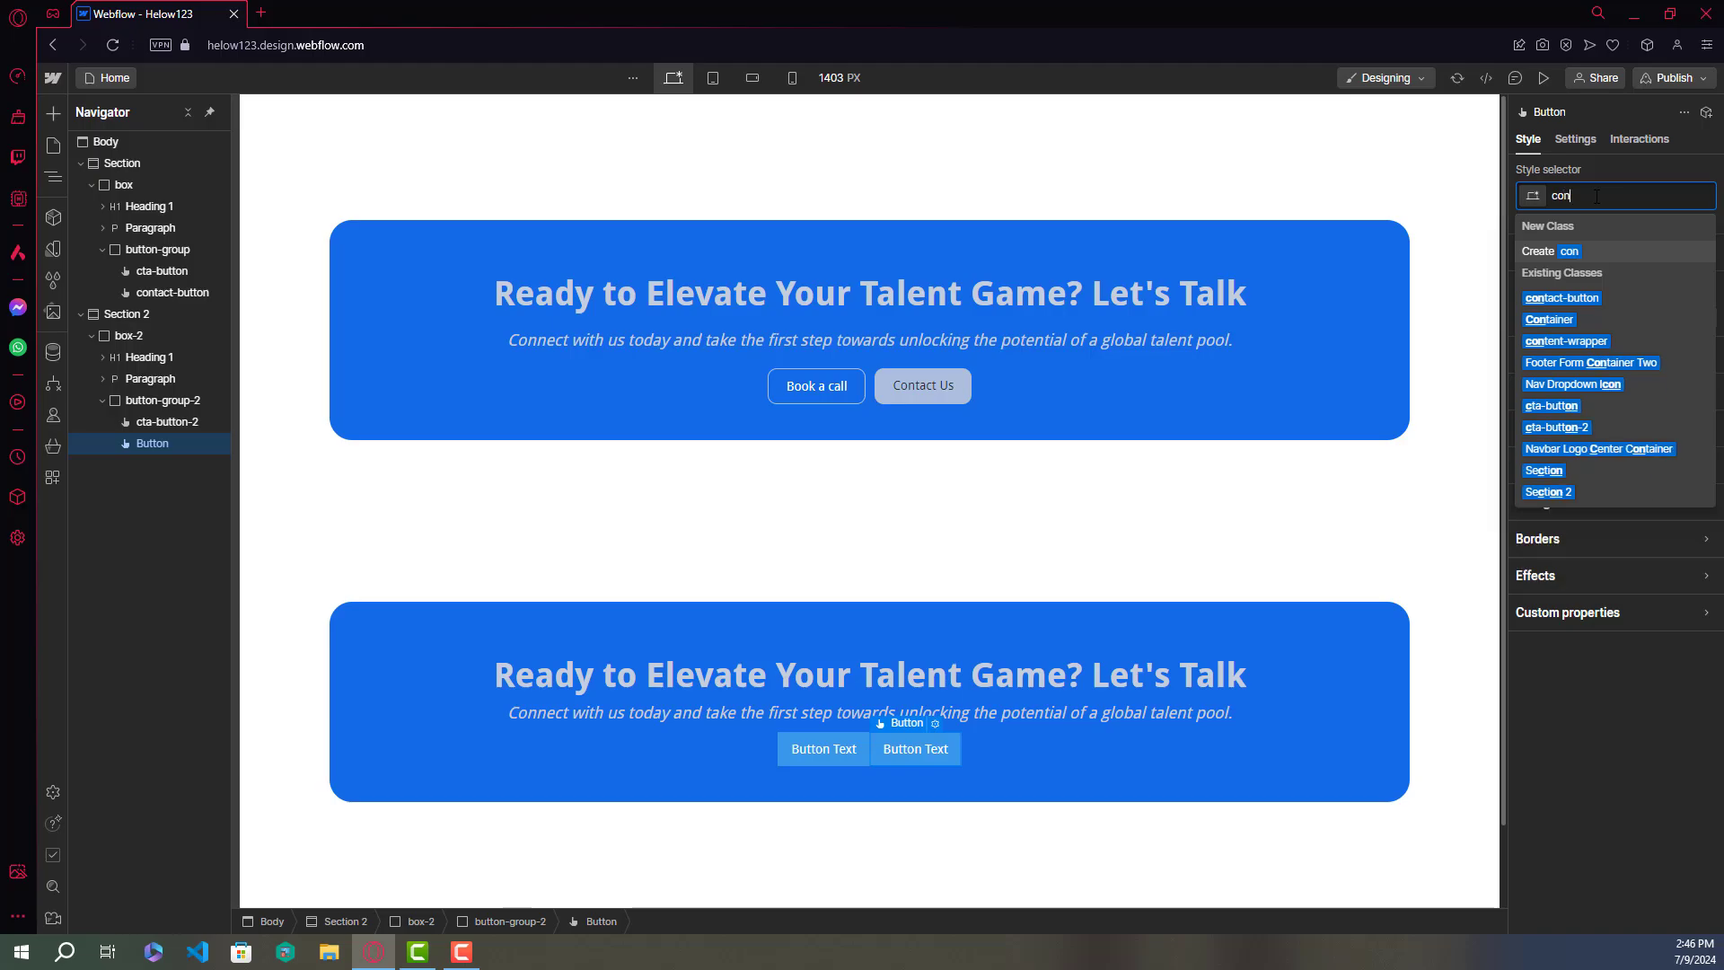
type("tact-button-2")
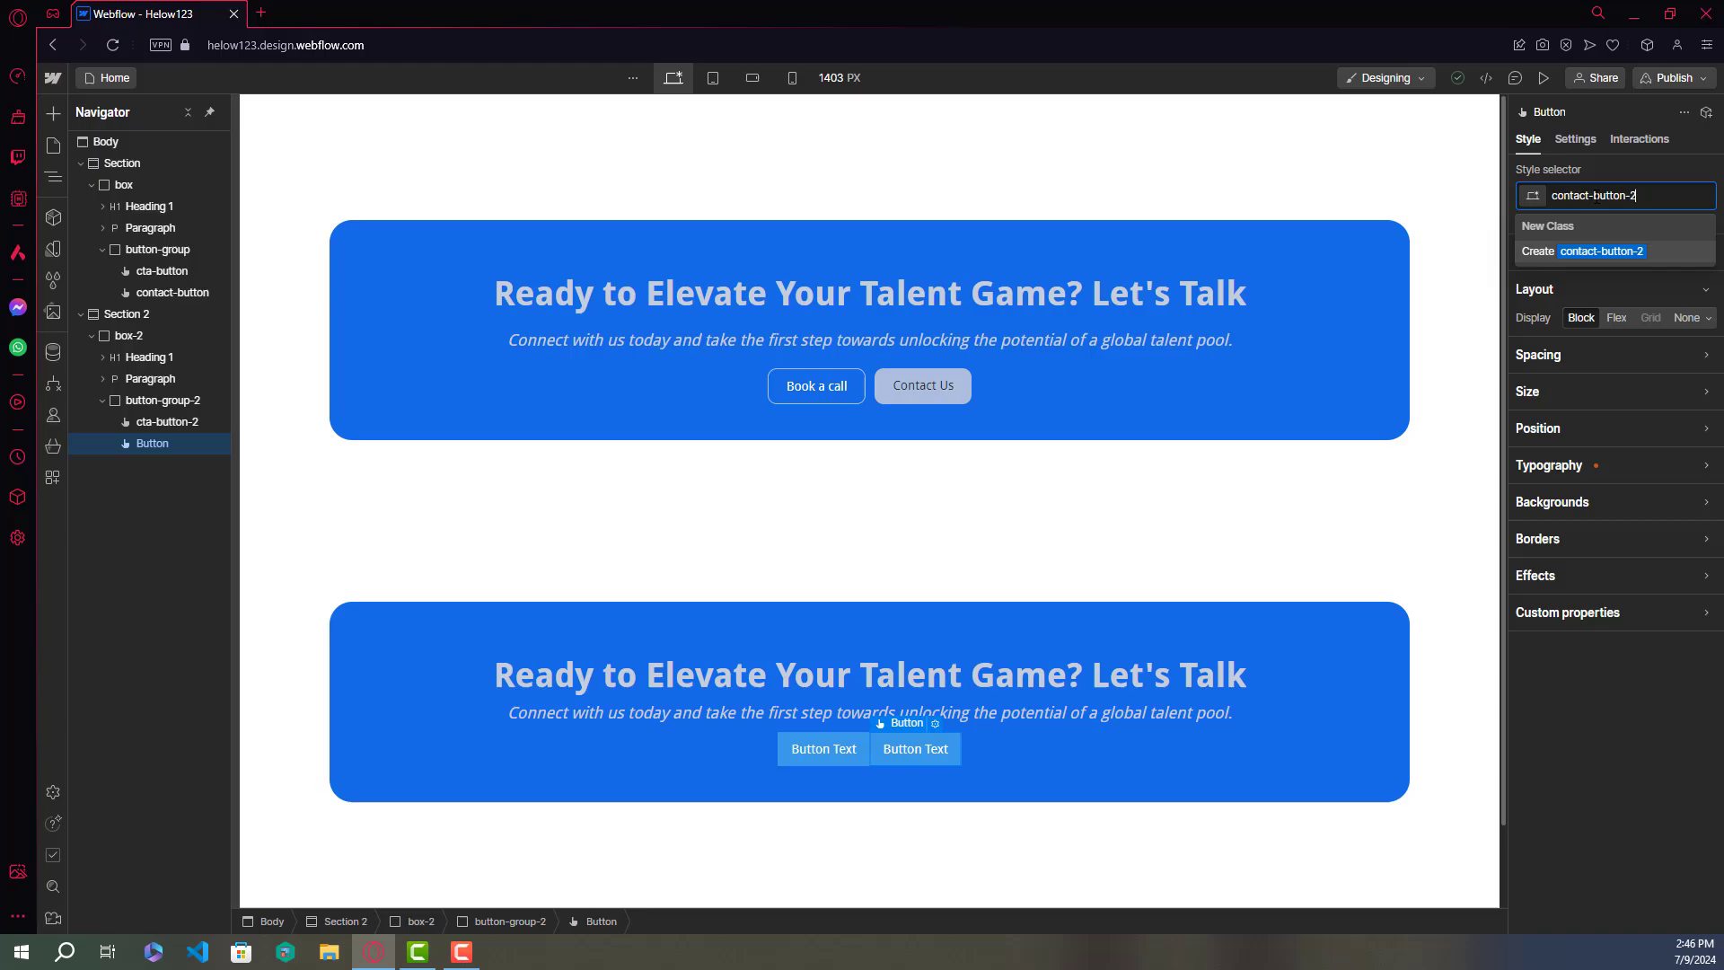
key("ctrl+a")
key("BackSpace")
type("contact-button-2")
key("Return")
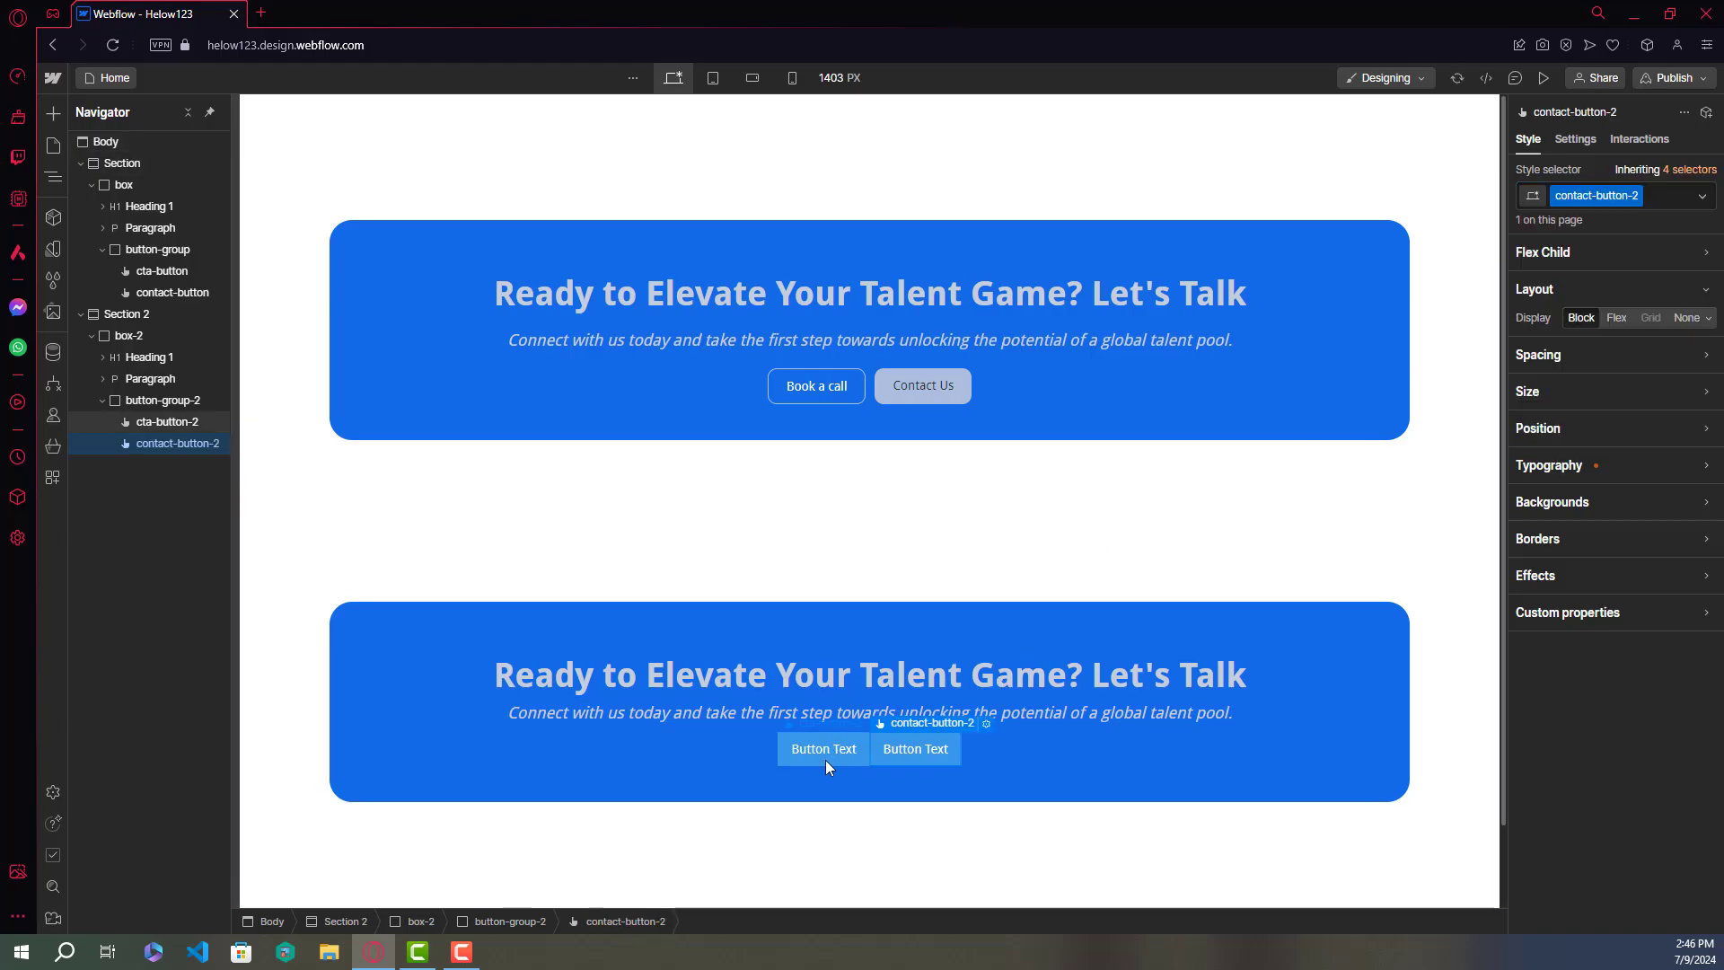
Step: Change the text of the cta-button-2 button to "Book a Call"
left_click(178, 422)
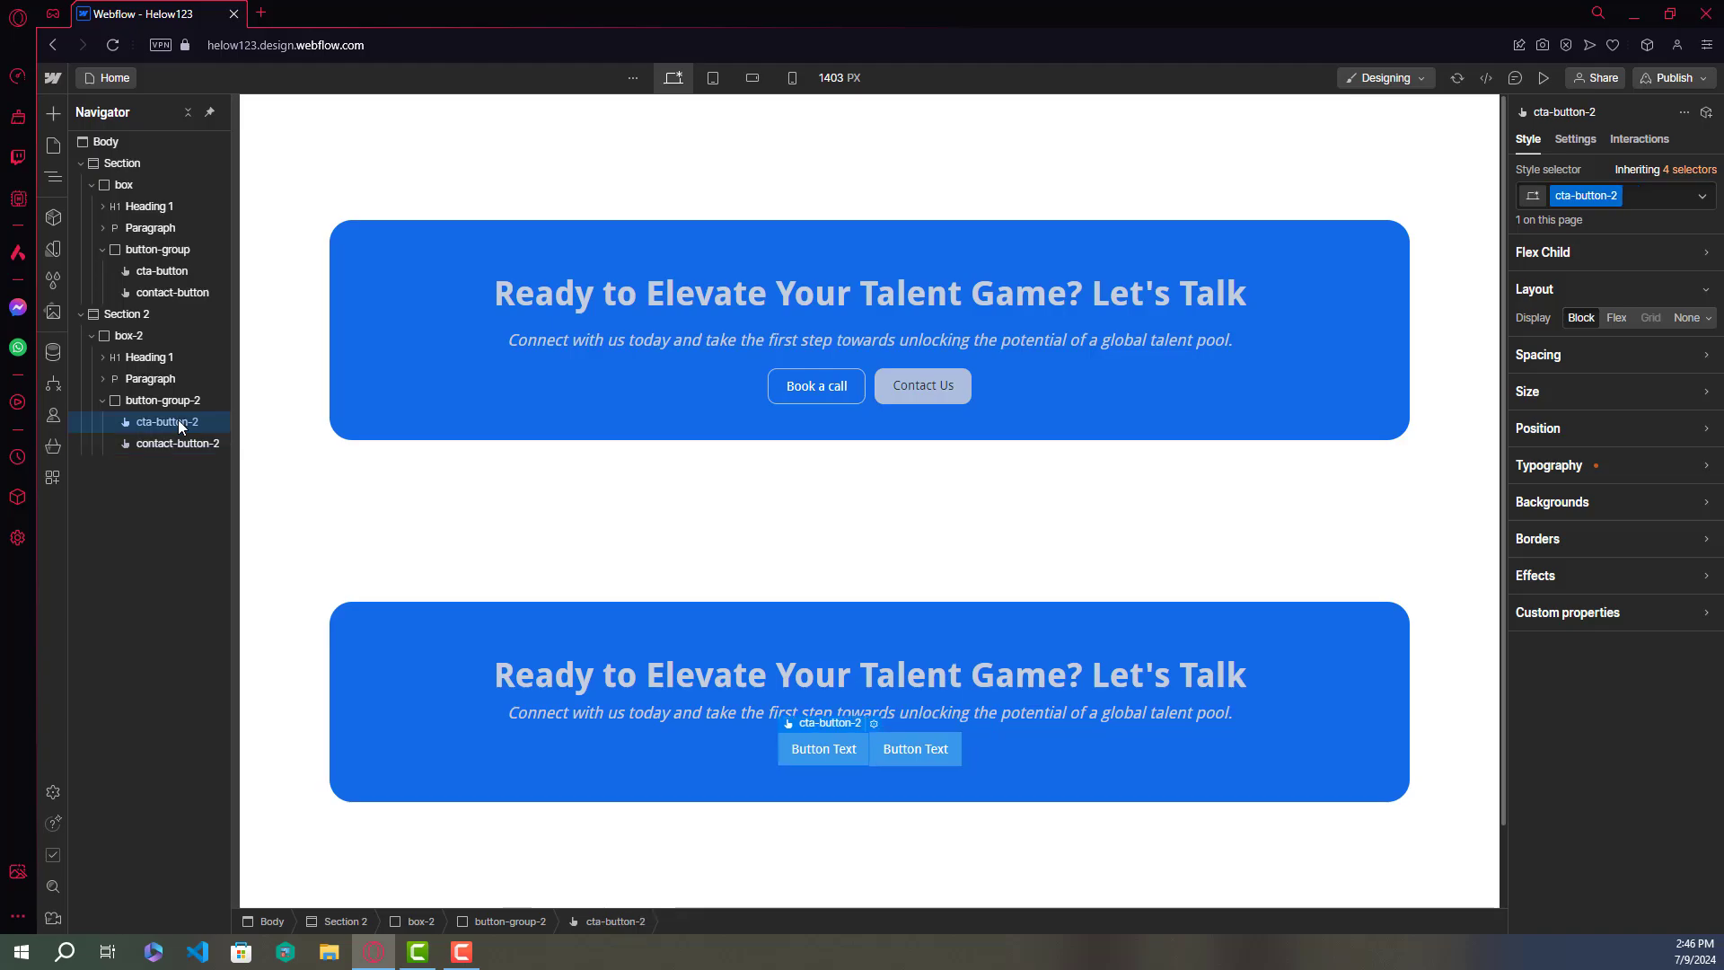
double_click(835, 750)
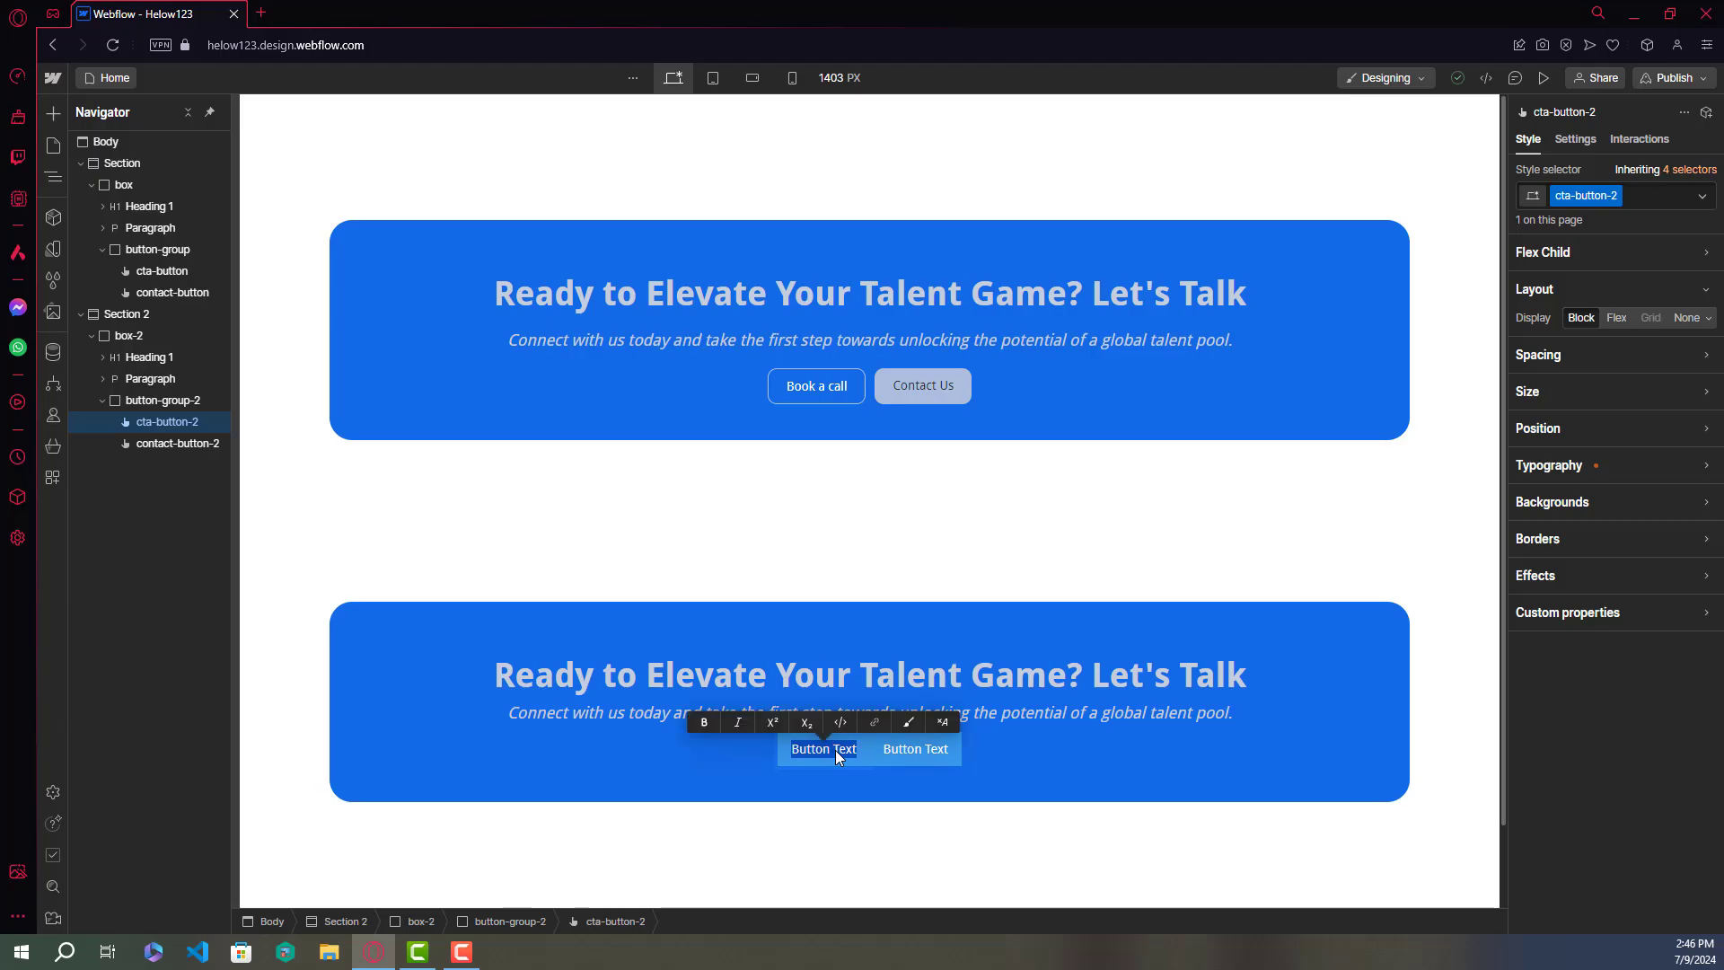
type("Book a")
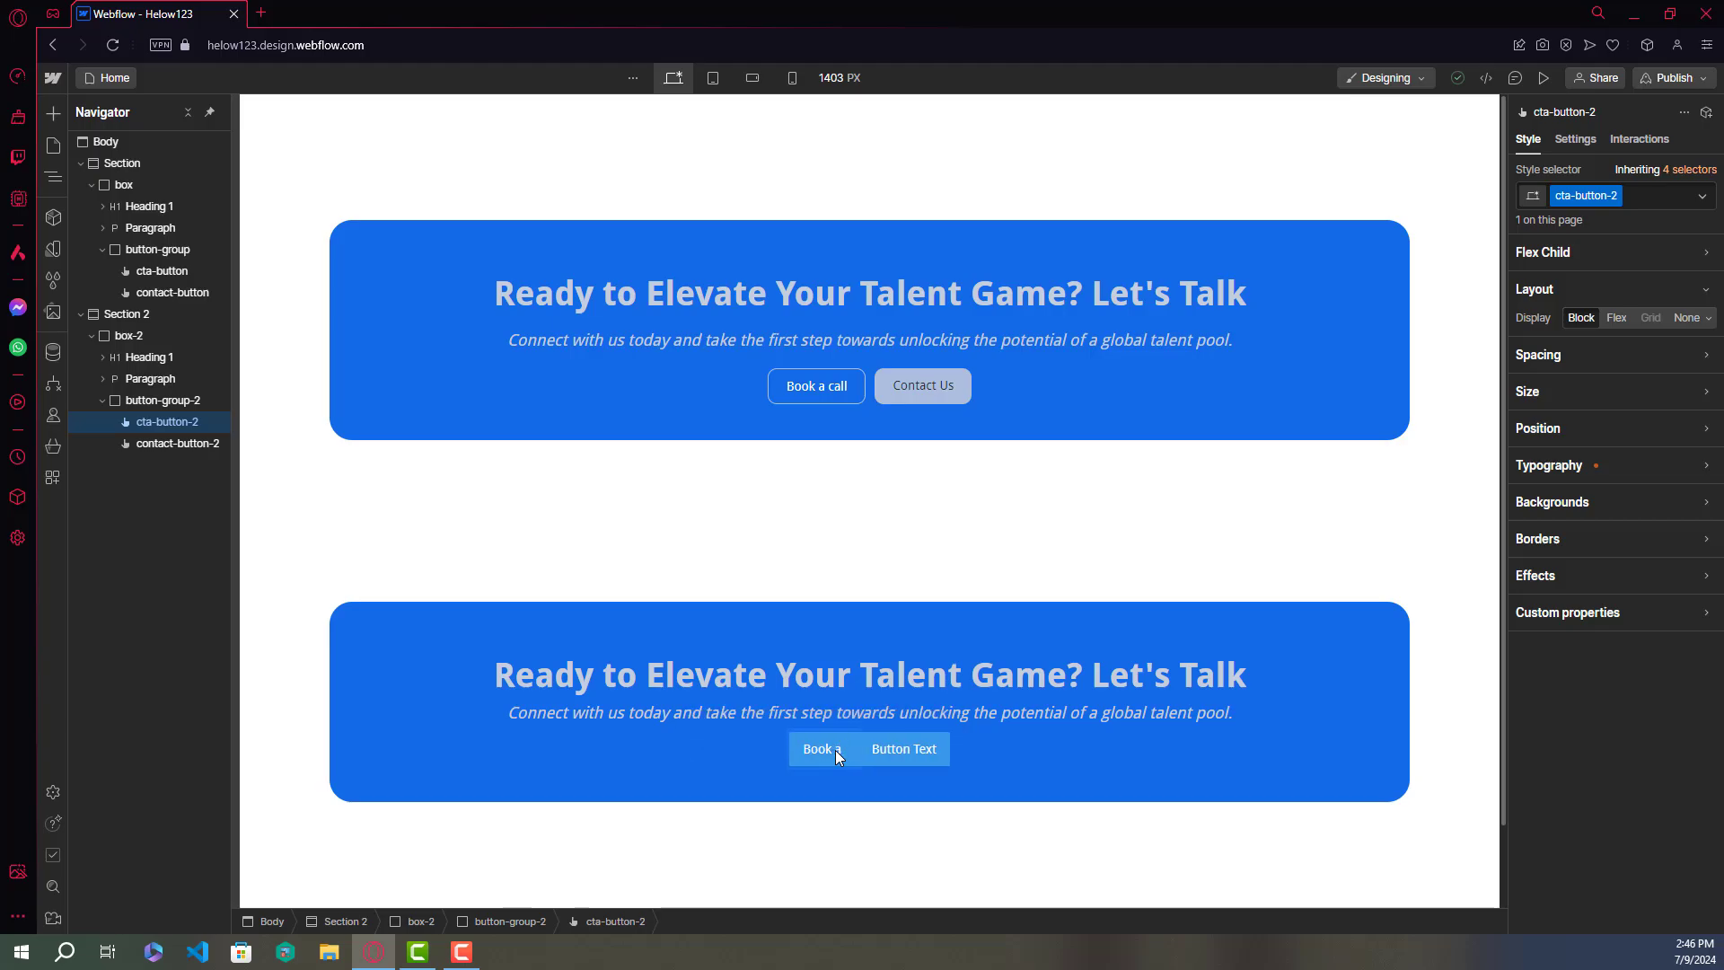
type(" Call")
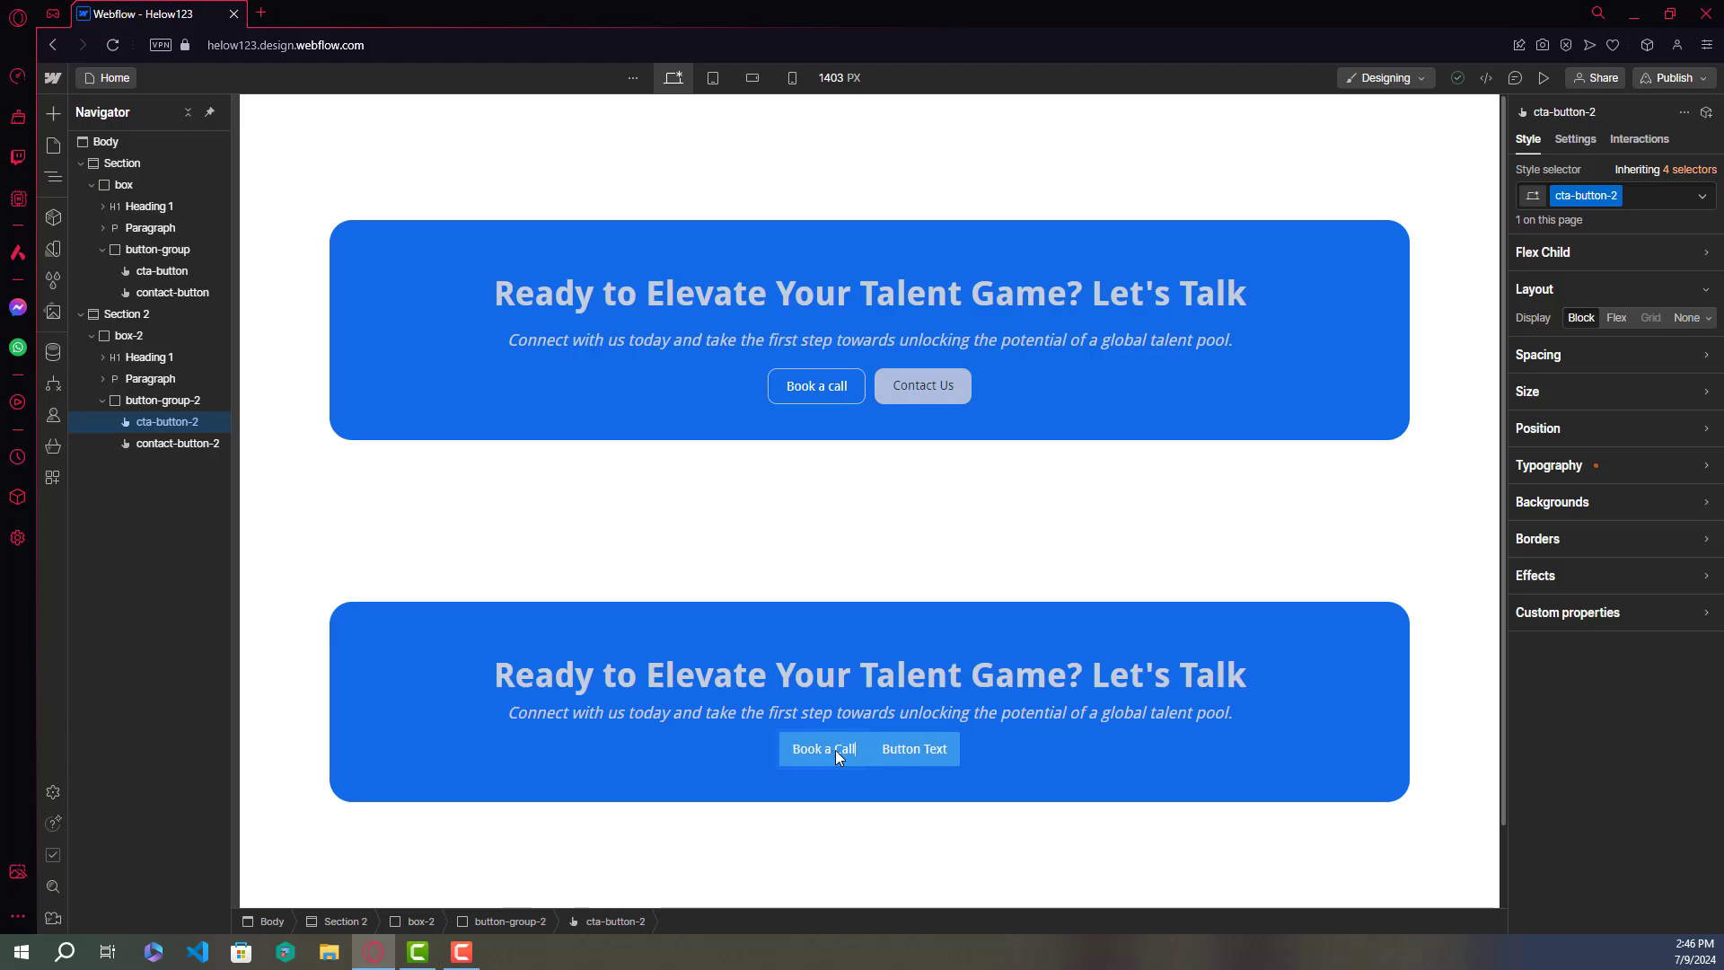
key("Escape")
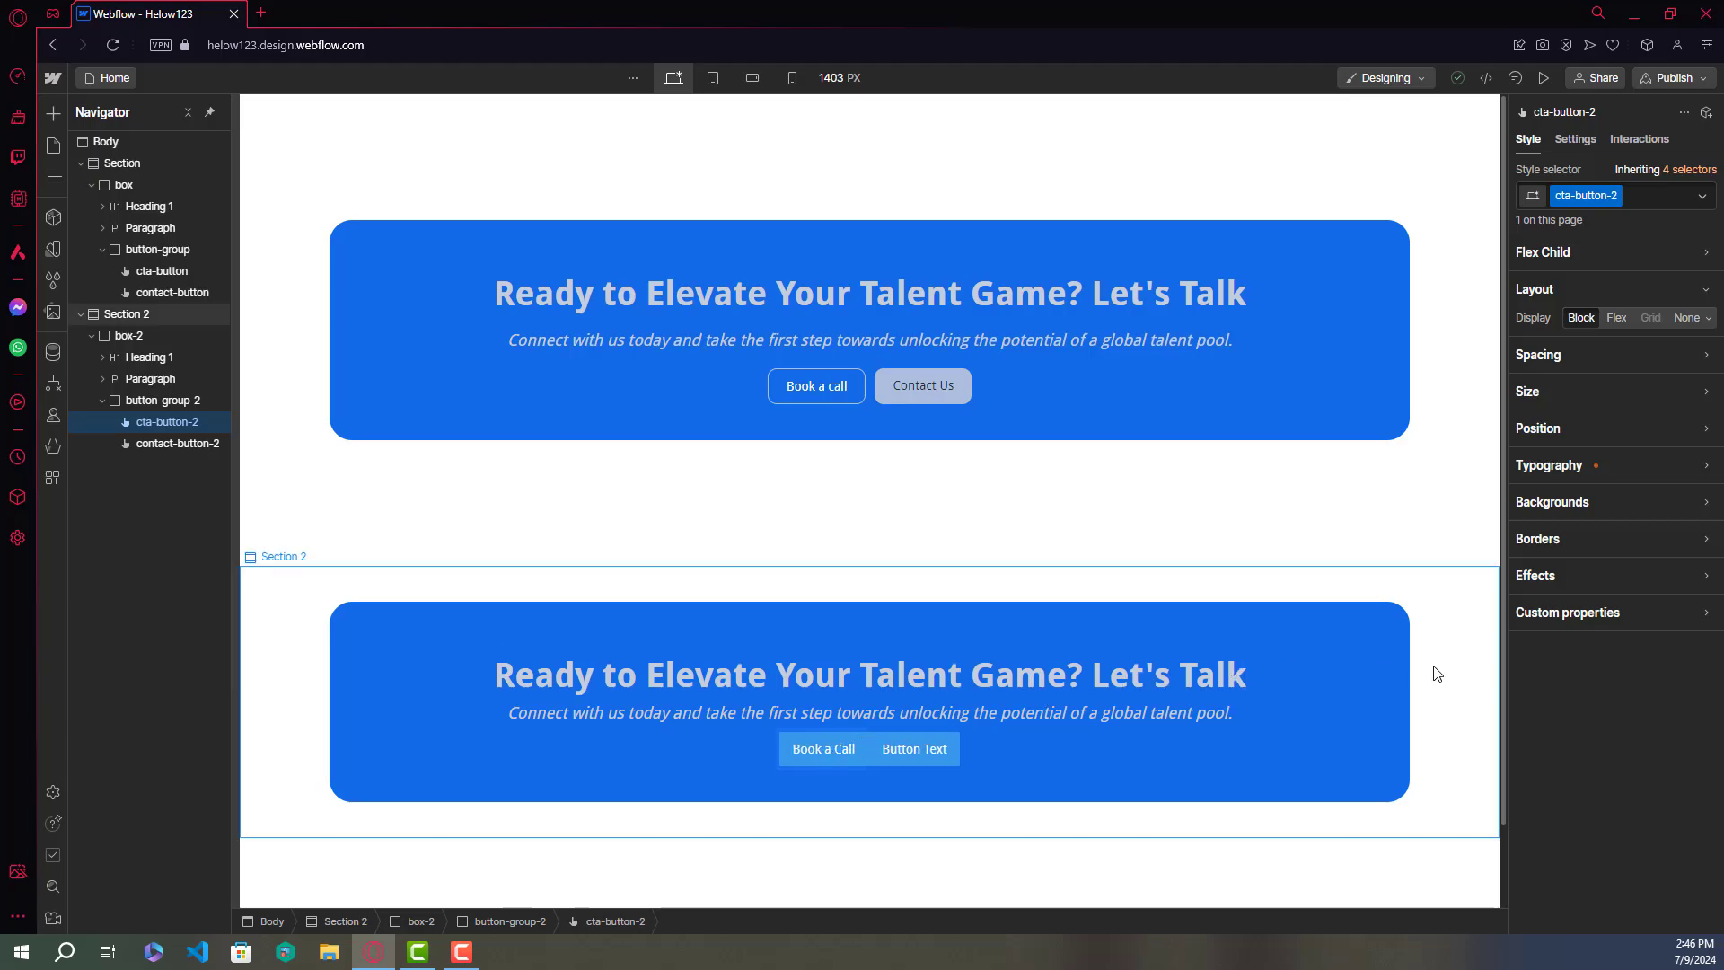
Step: Change the text of the contact-button-2 button to "Contact Us"
left_click(921, 749)
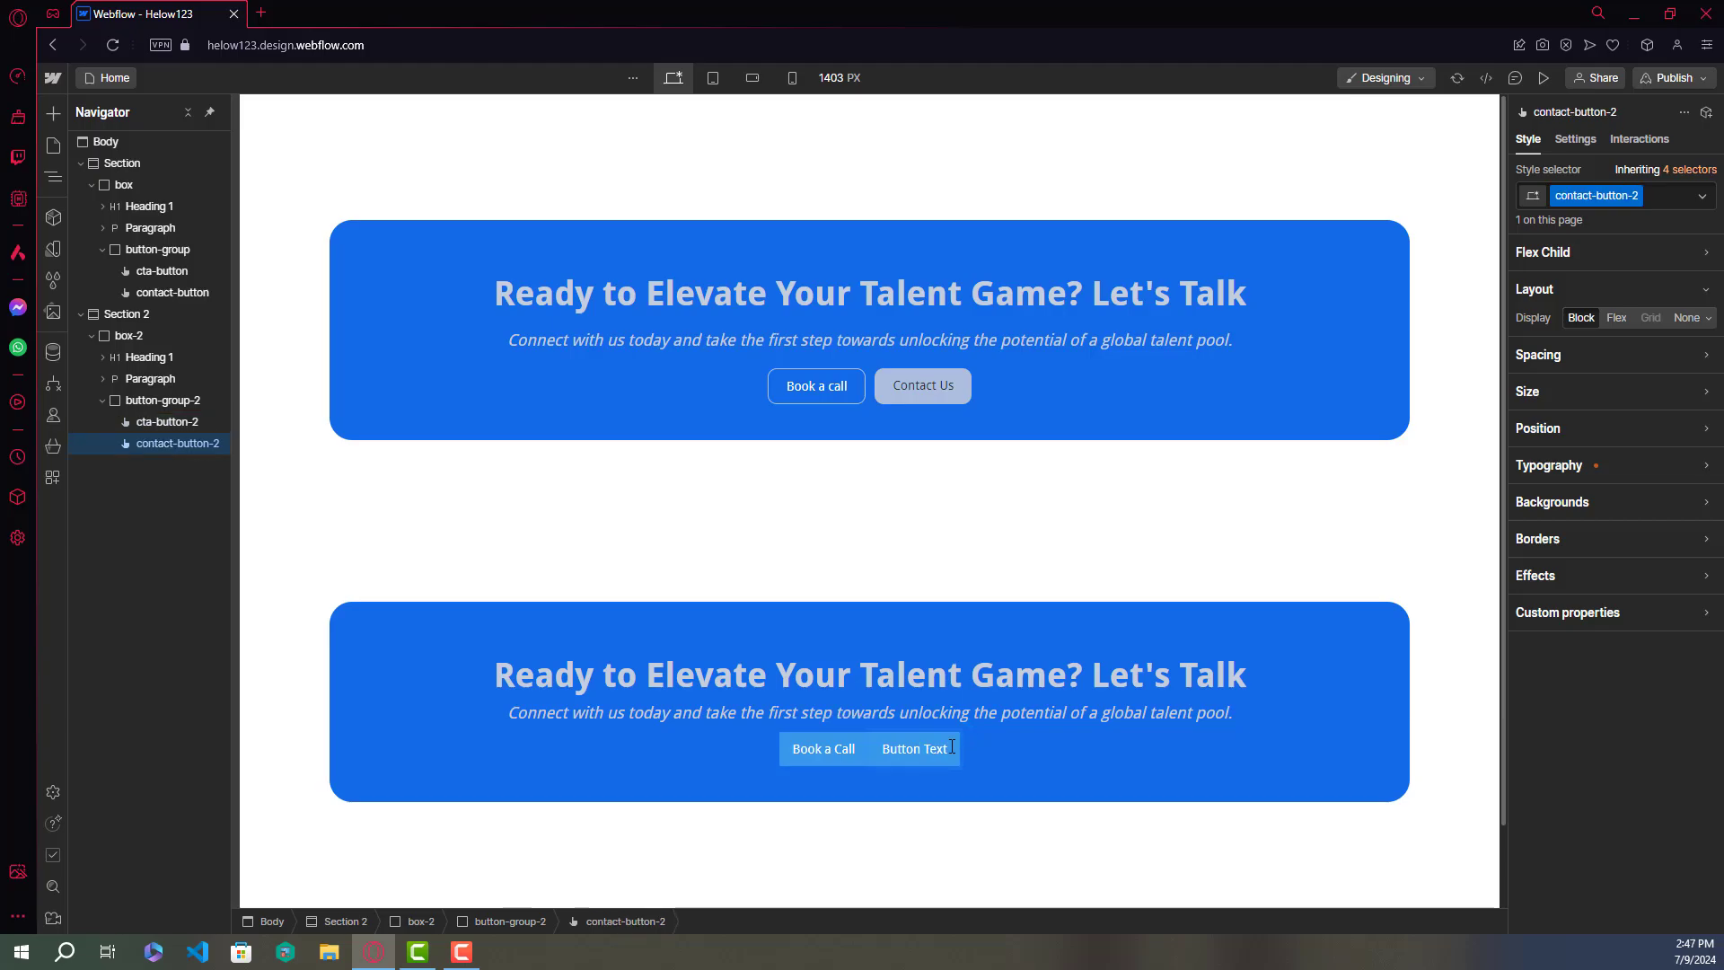
double_click(952, 748)
type("C")
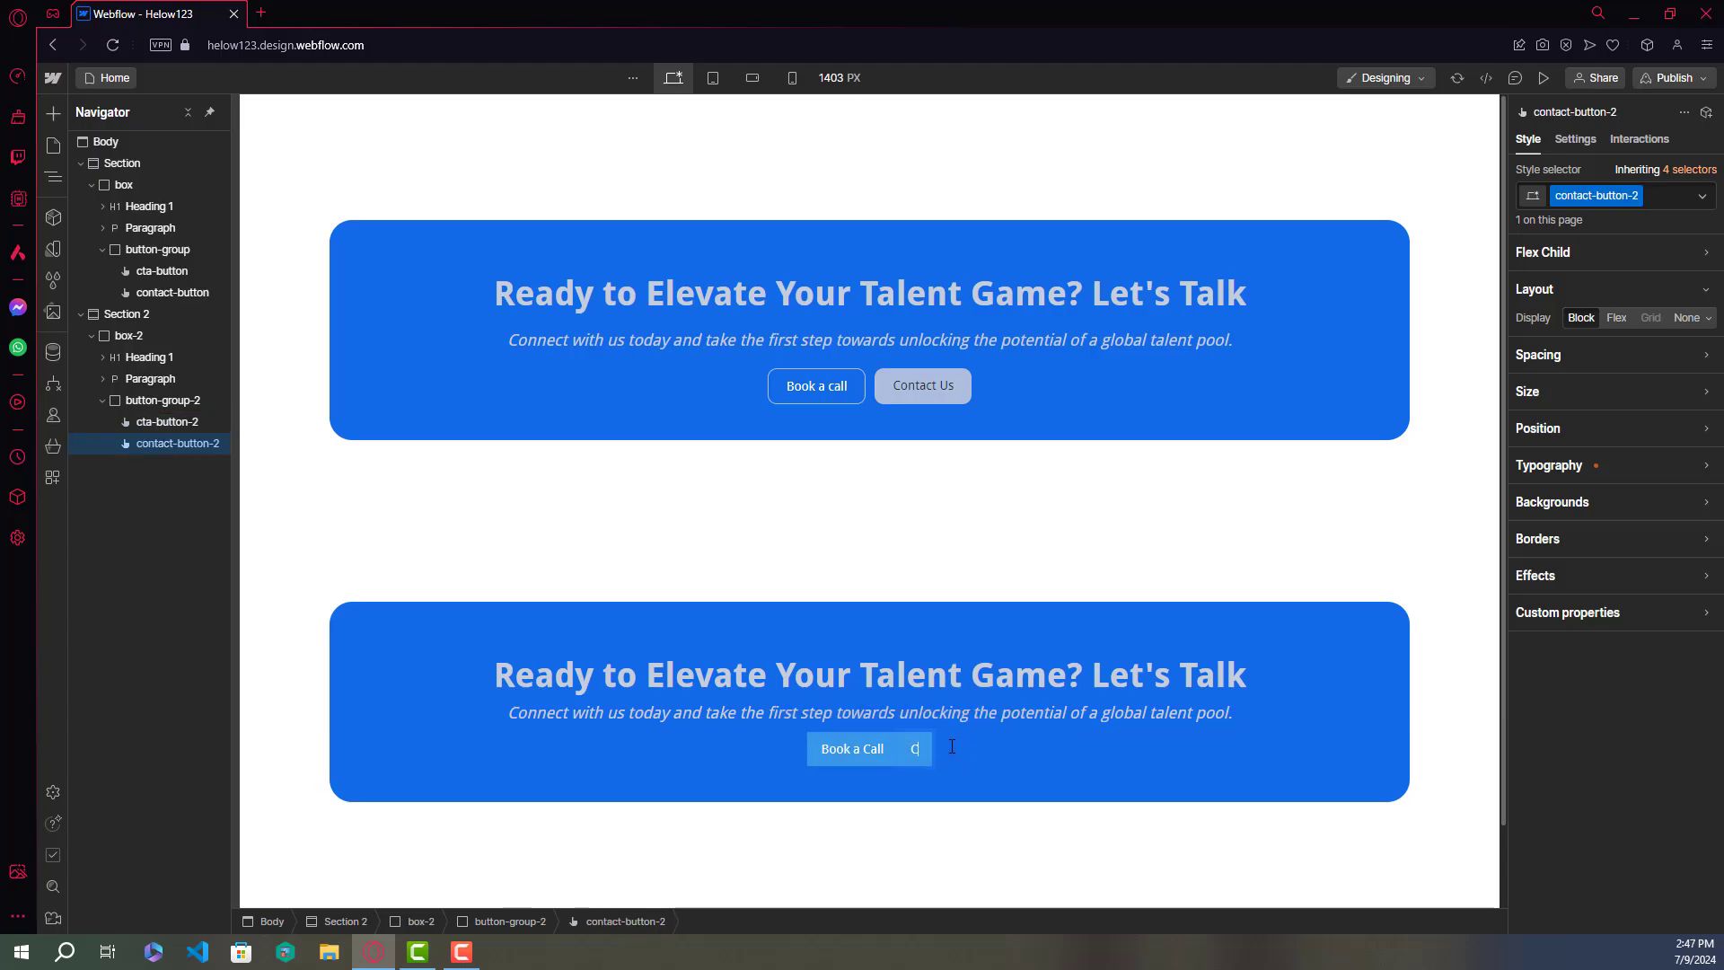
type("ontact Us")
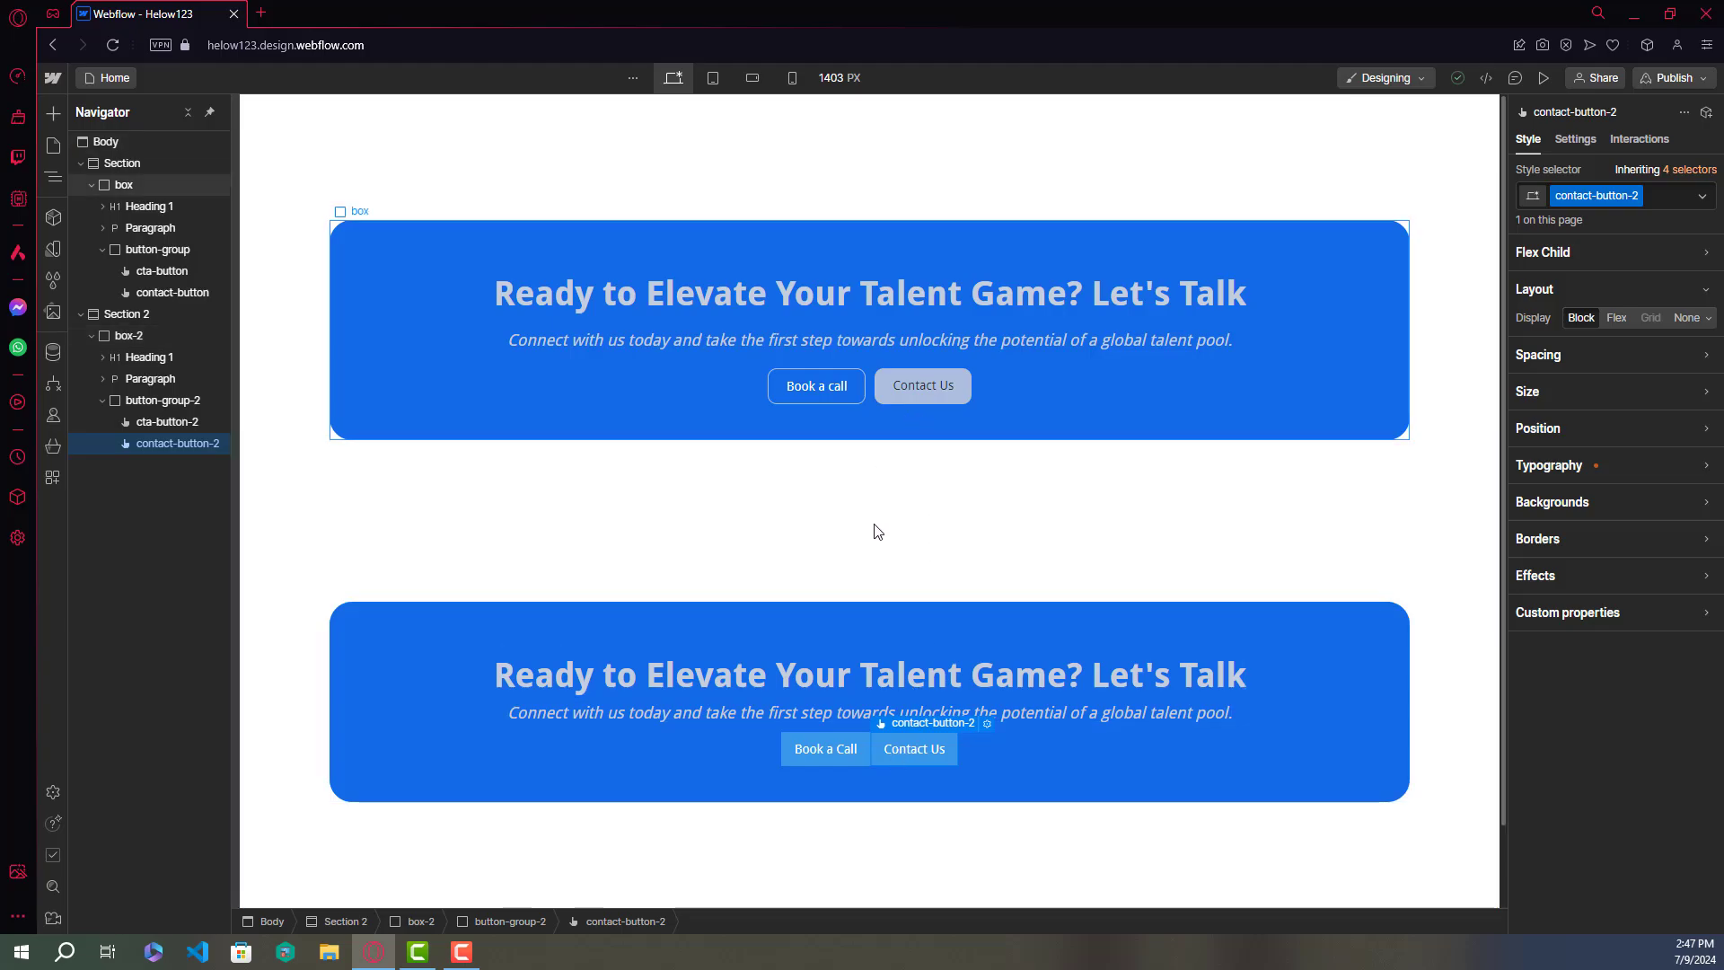
Step: Check the spacing of the first section's buttons and set cta-button-2's left and right padding to 20 px to match
left_click(156, 272)
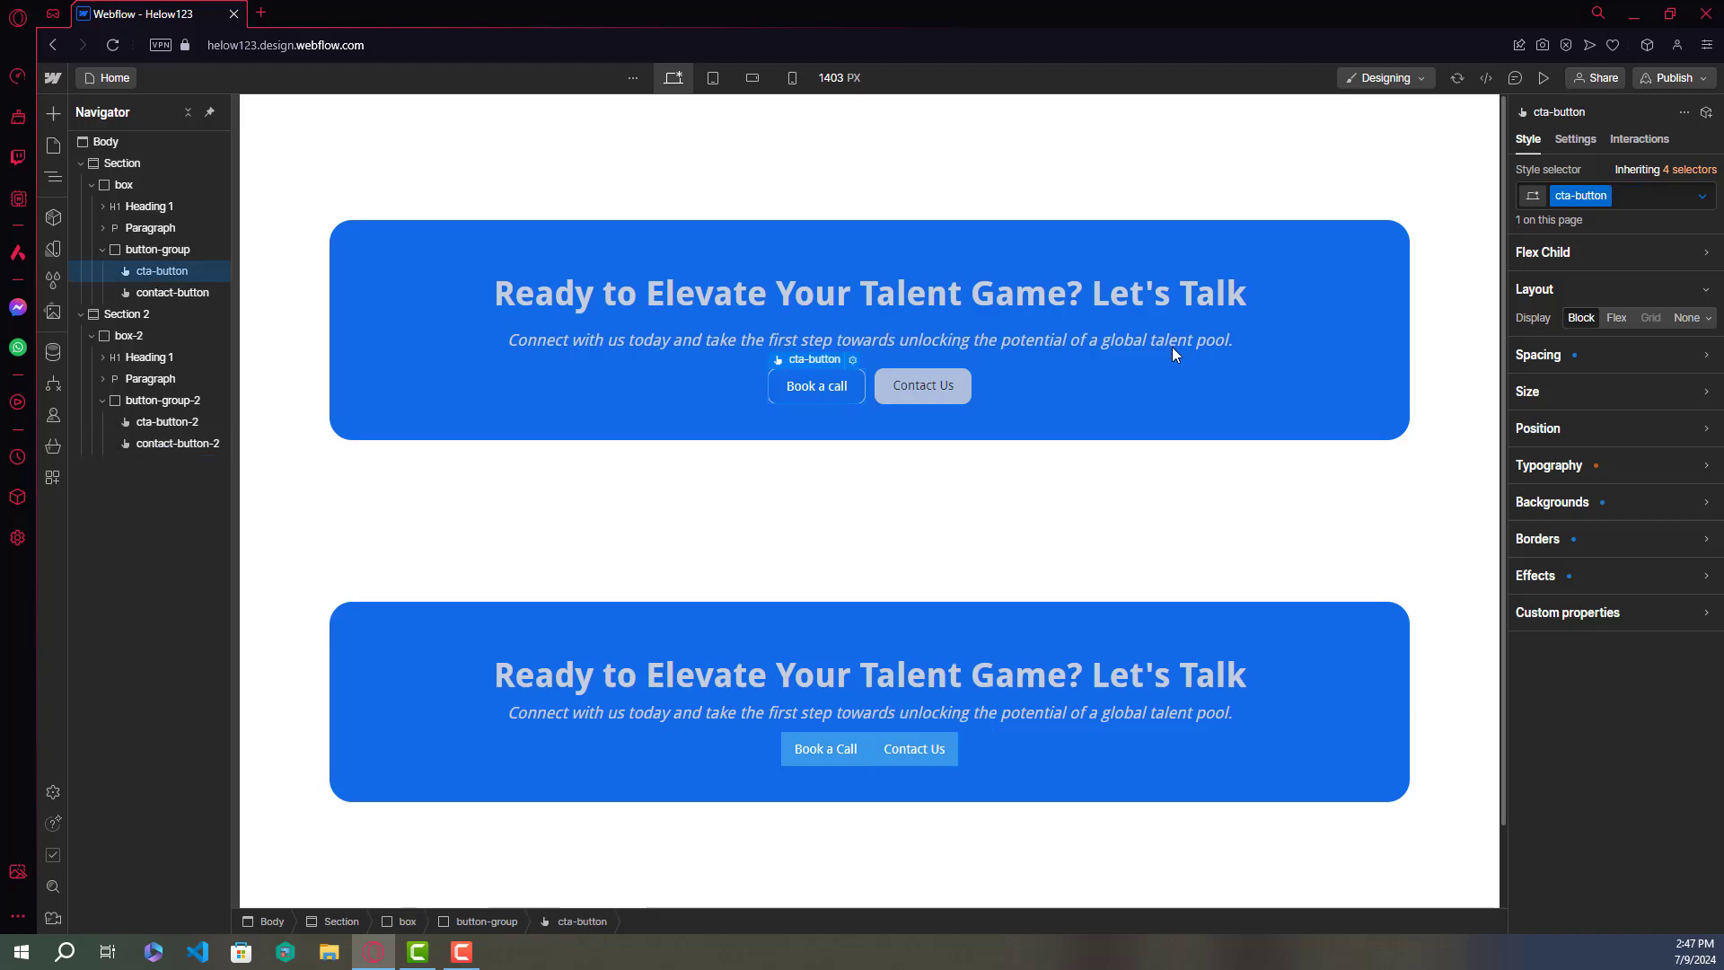
left_click(1614, 357)
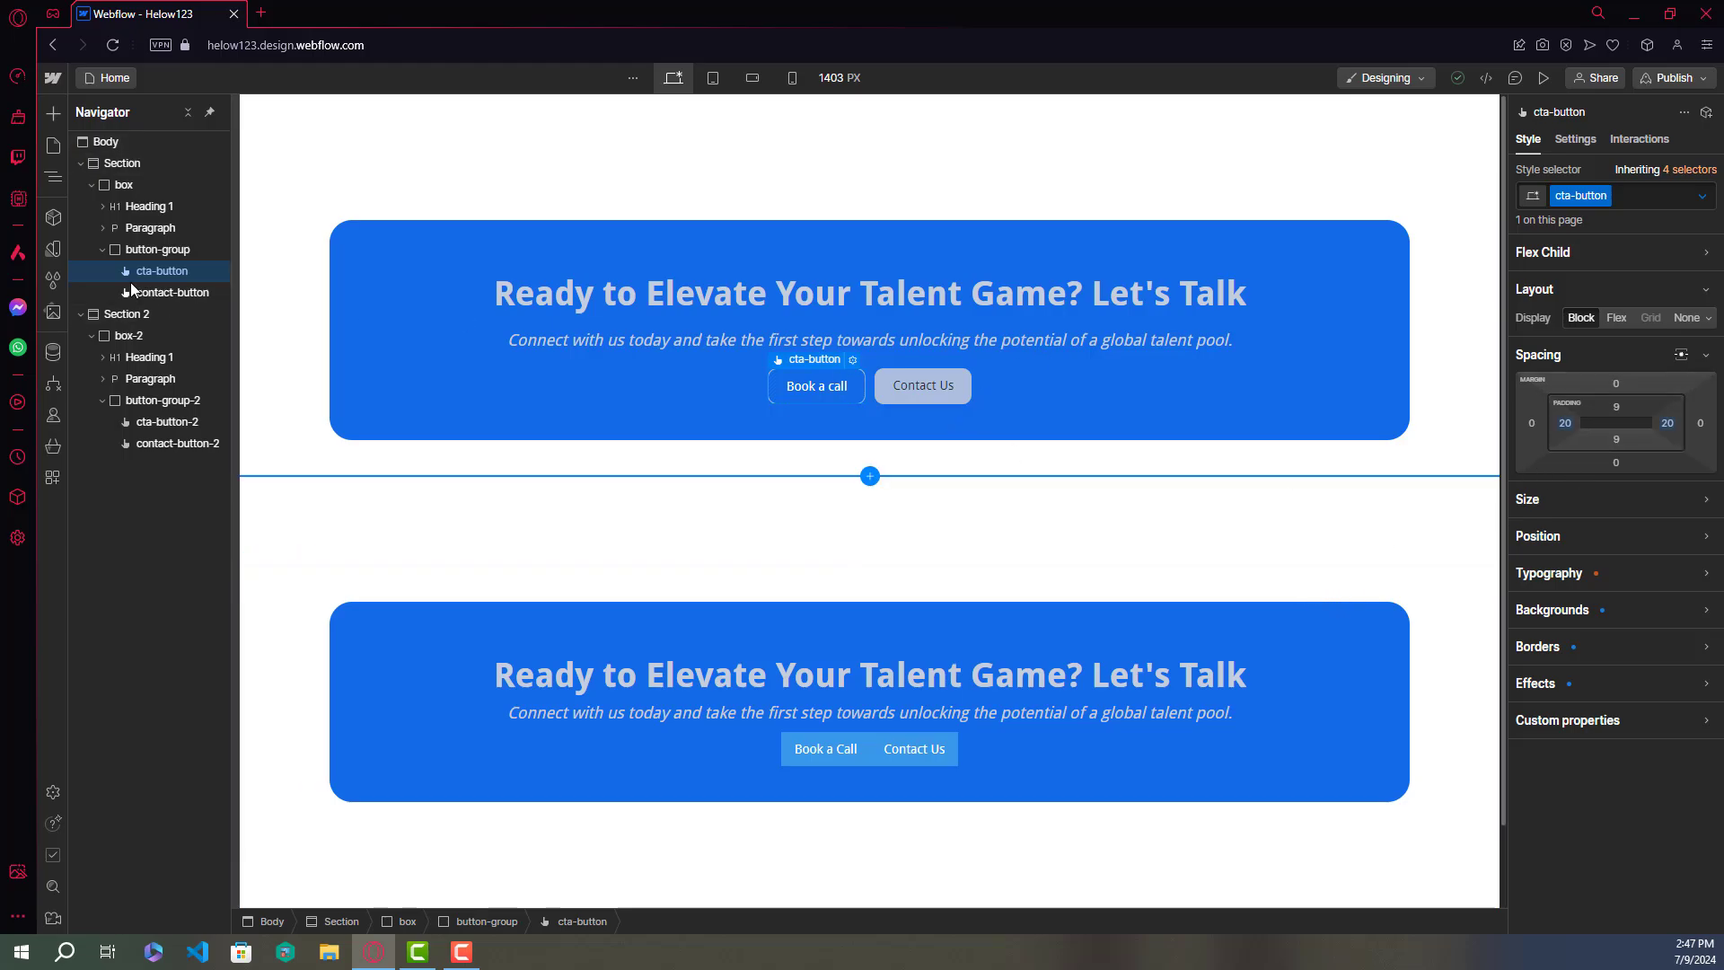
left_click(153, 294)
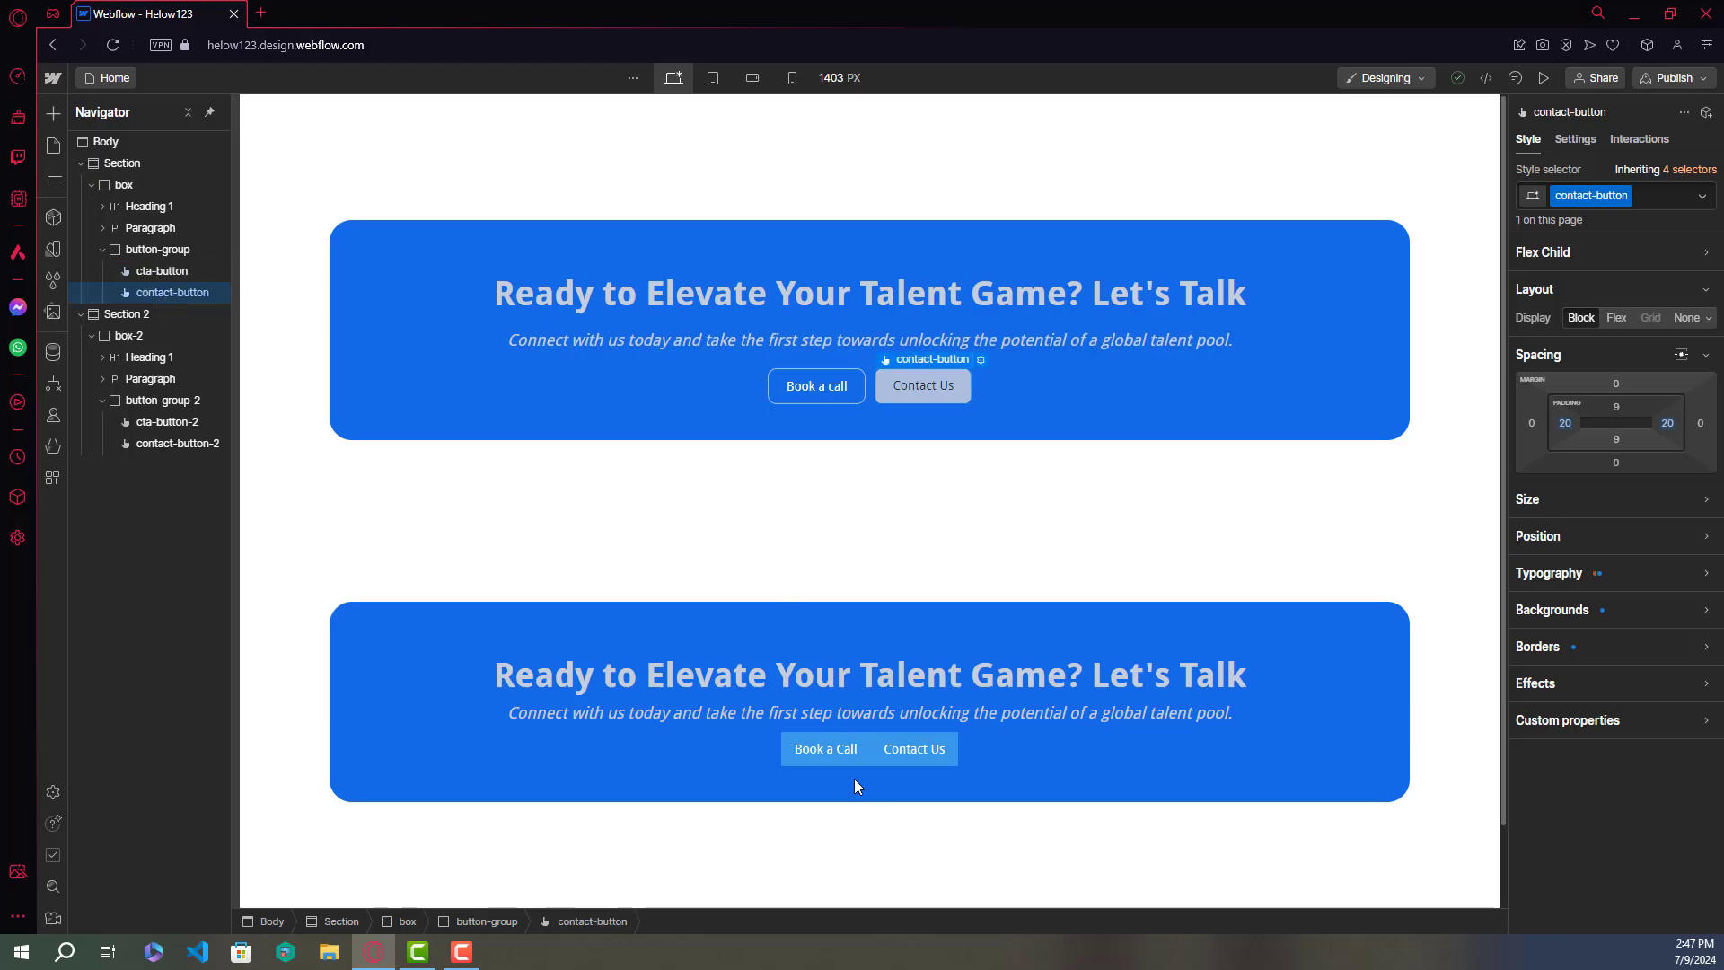
left_click(165, 422)
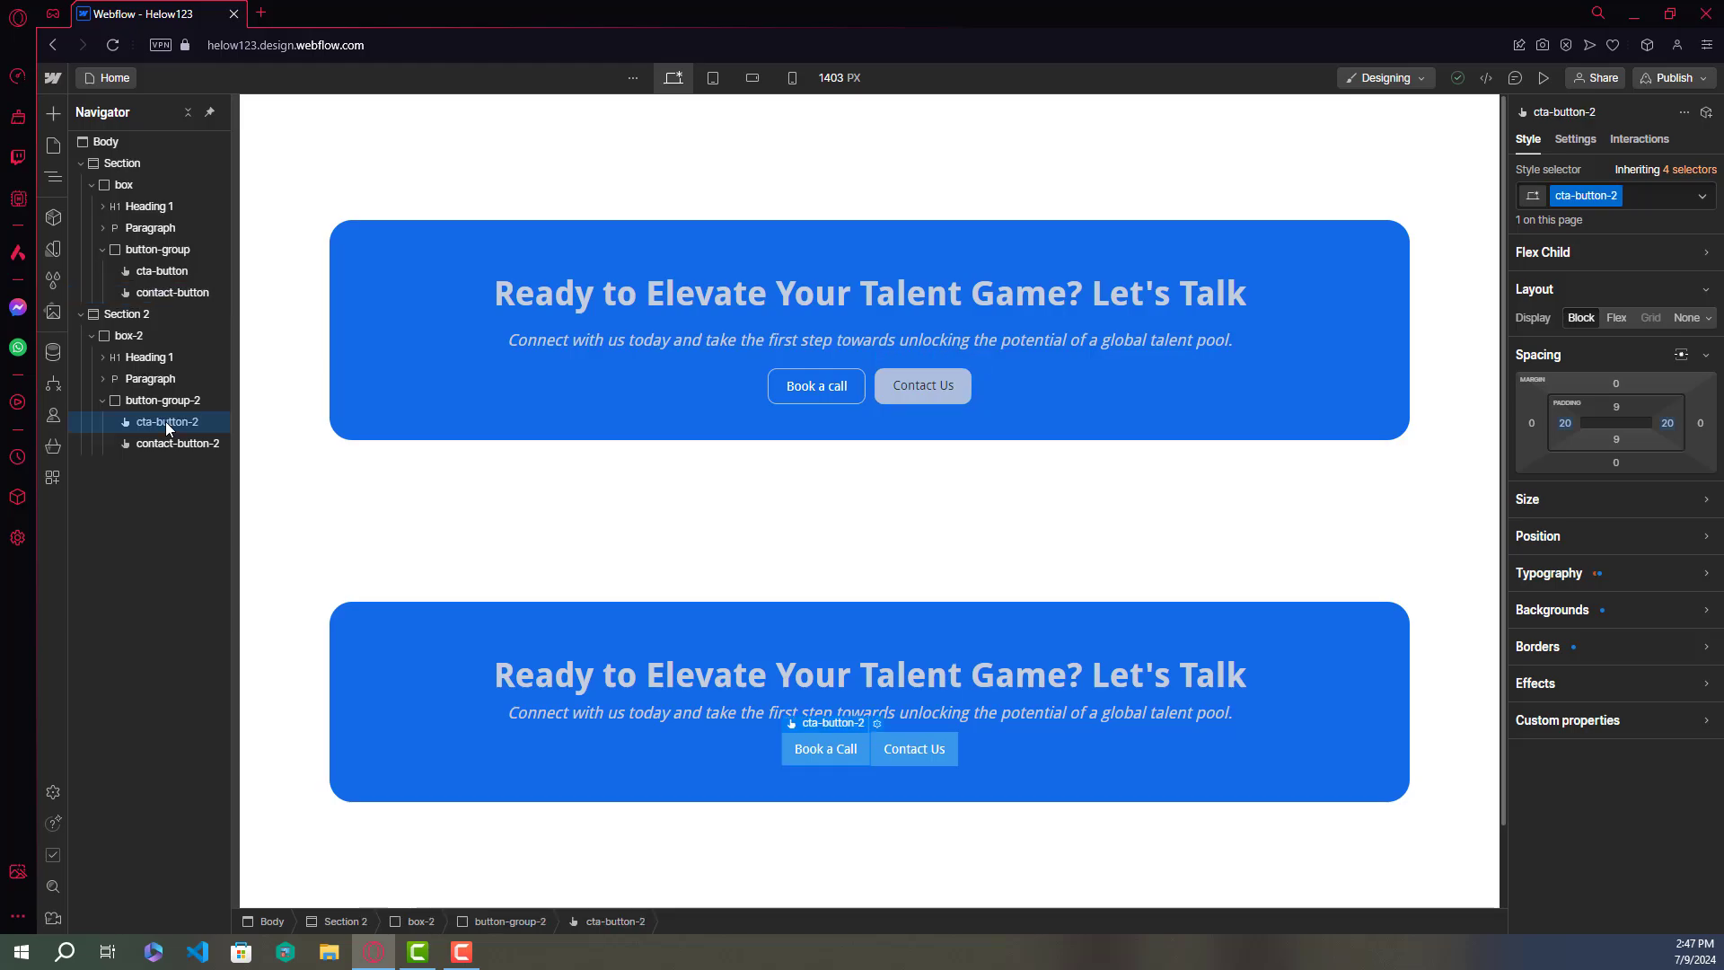
left_click(1567, 423)
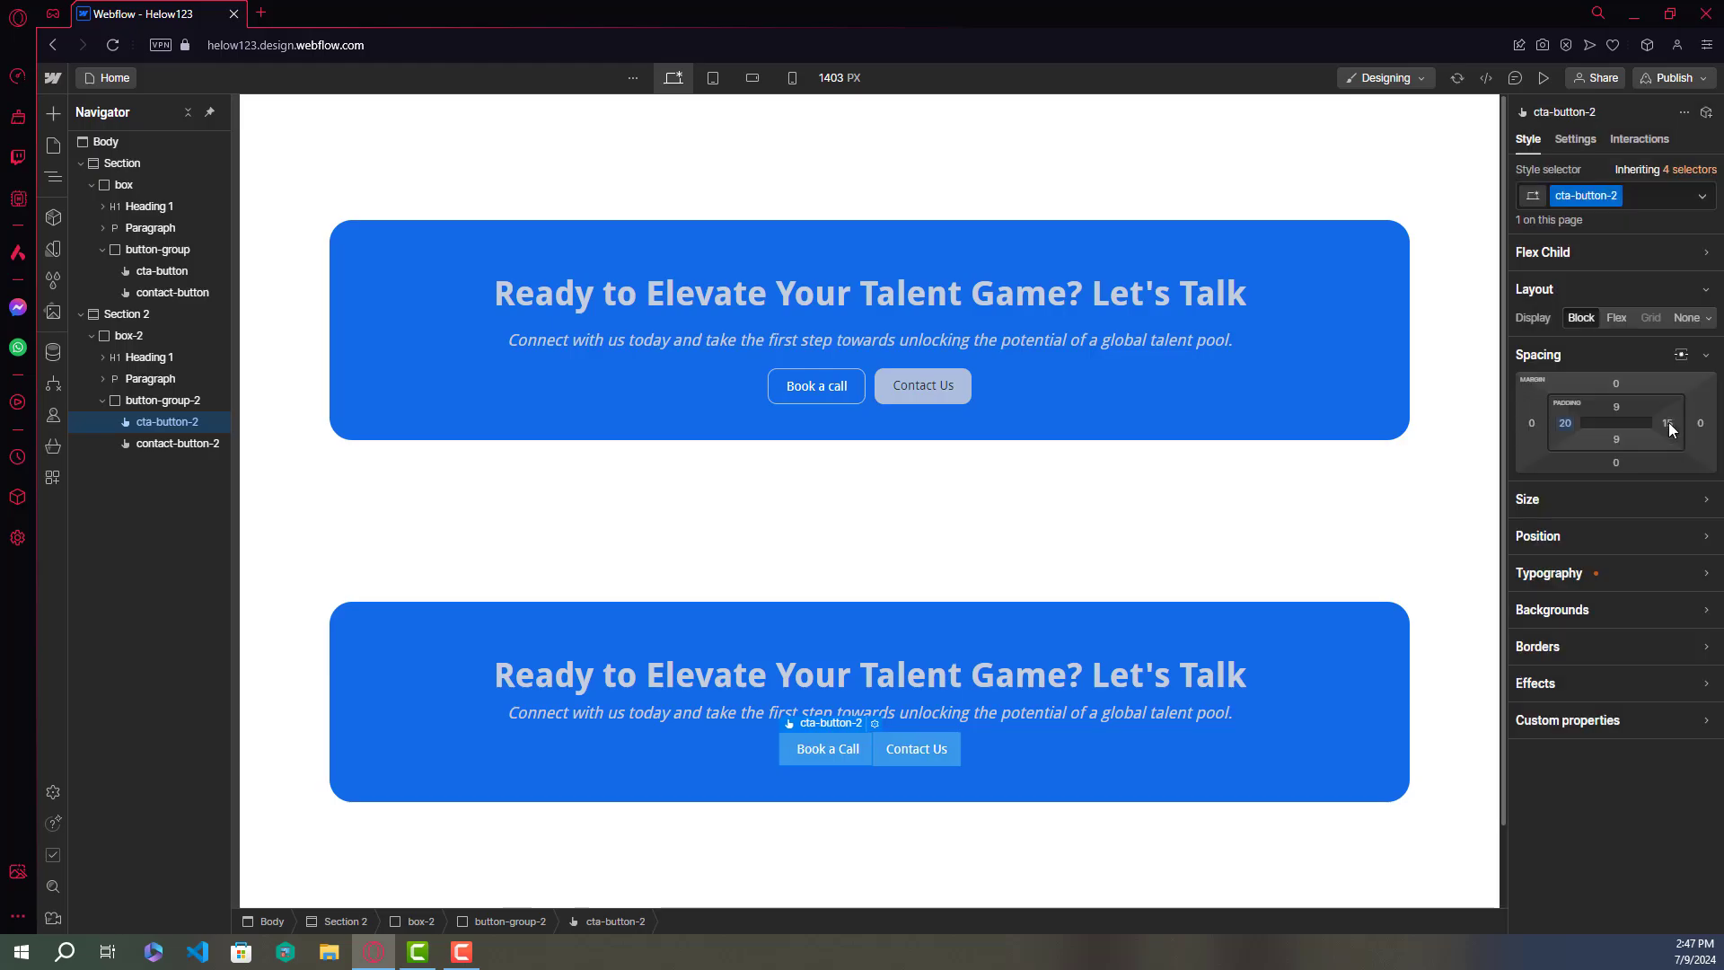
left_click(1668, 421)
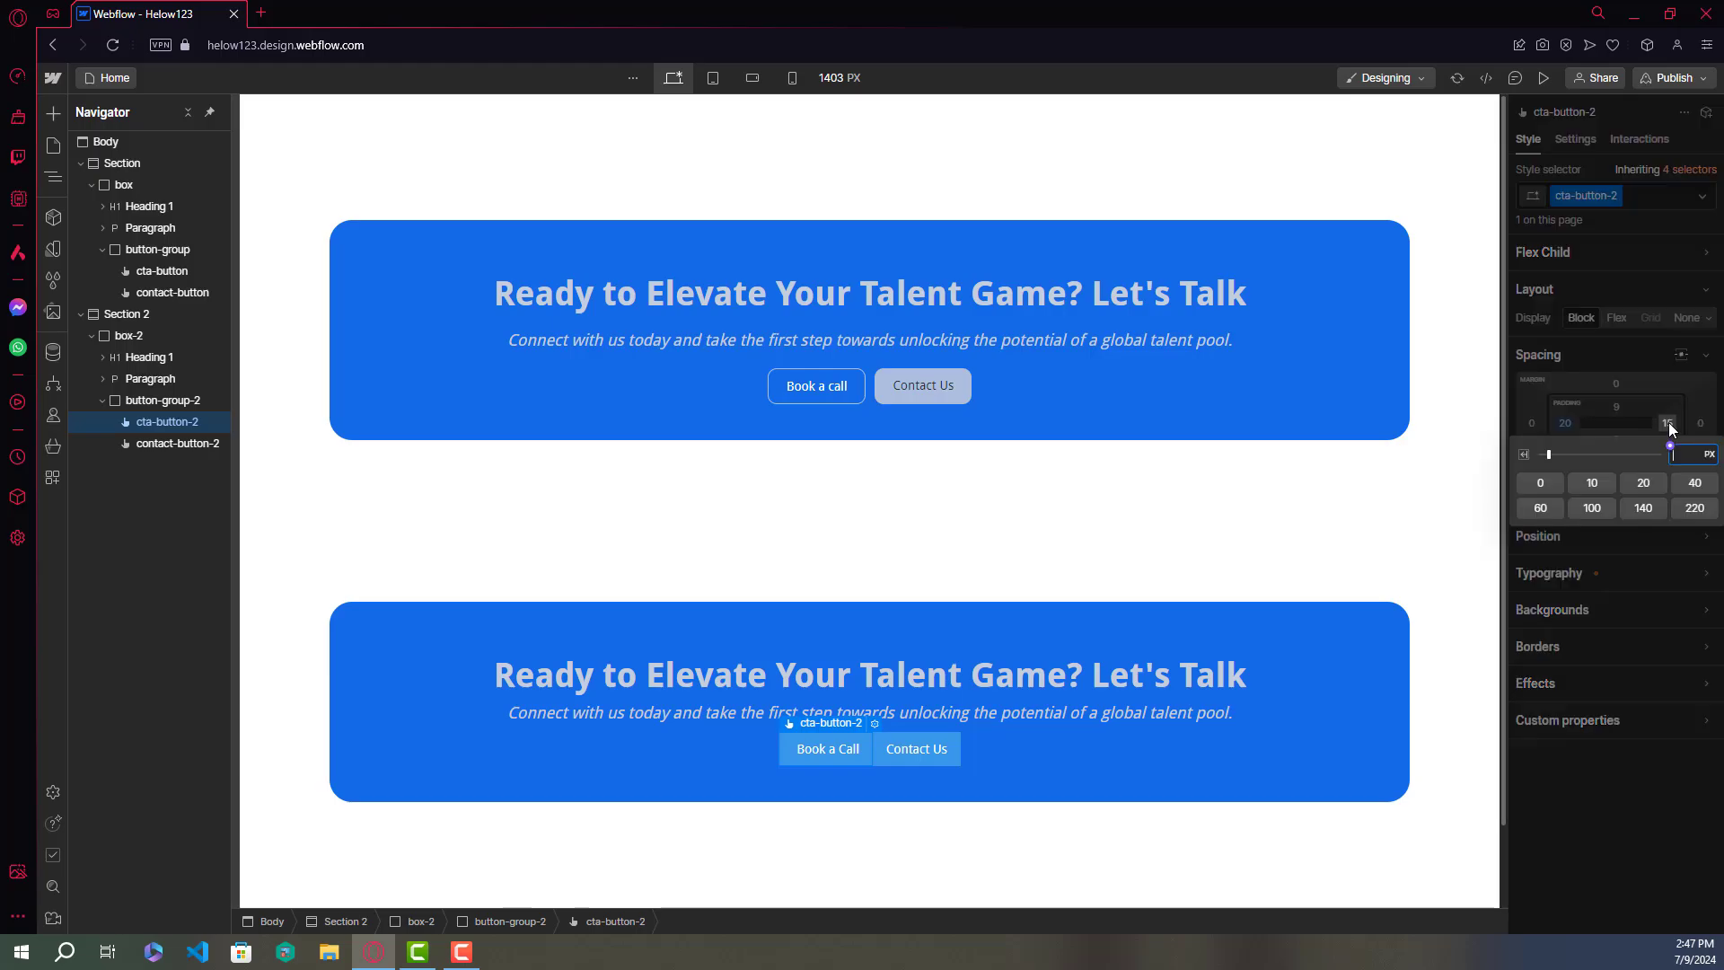
left_click(1641, 489)
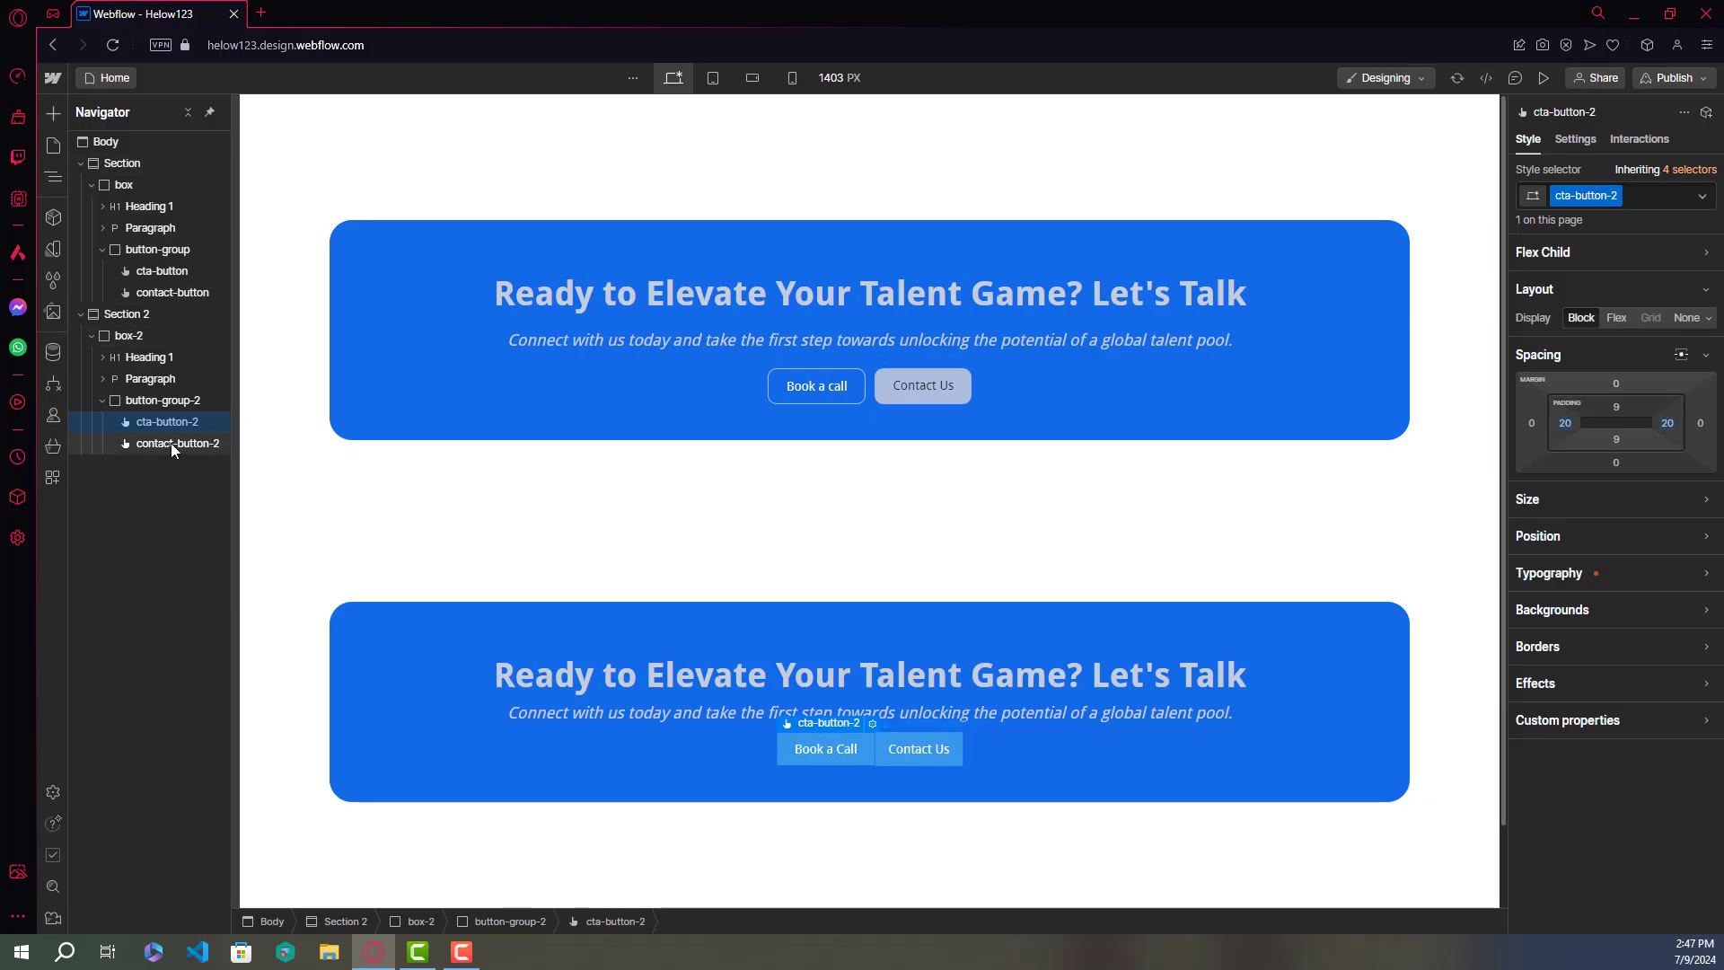
Step: Set the left and right padding of contact-button-2 to 20 px
left_click(918, 749)
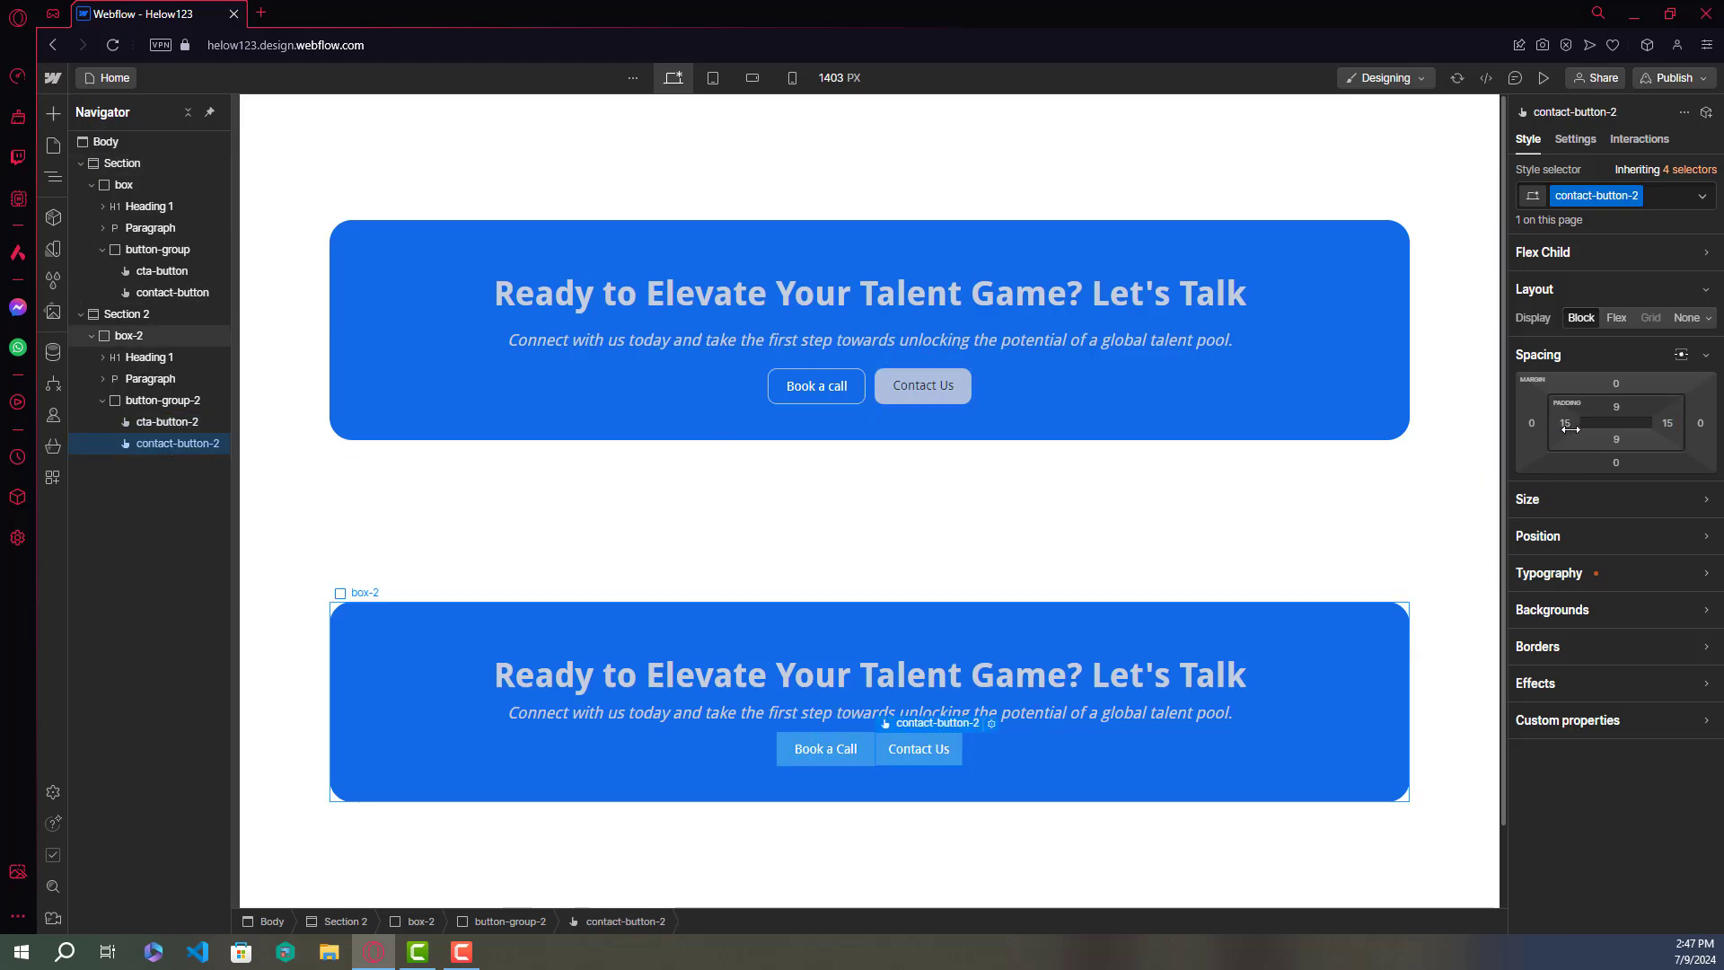
left_click(1565, 423)
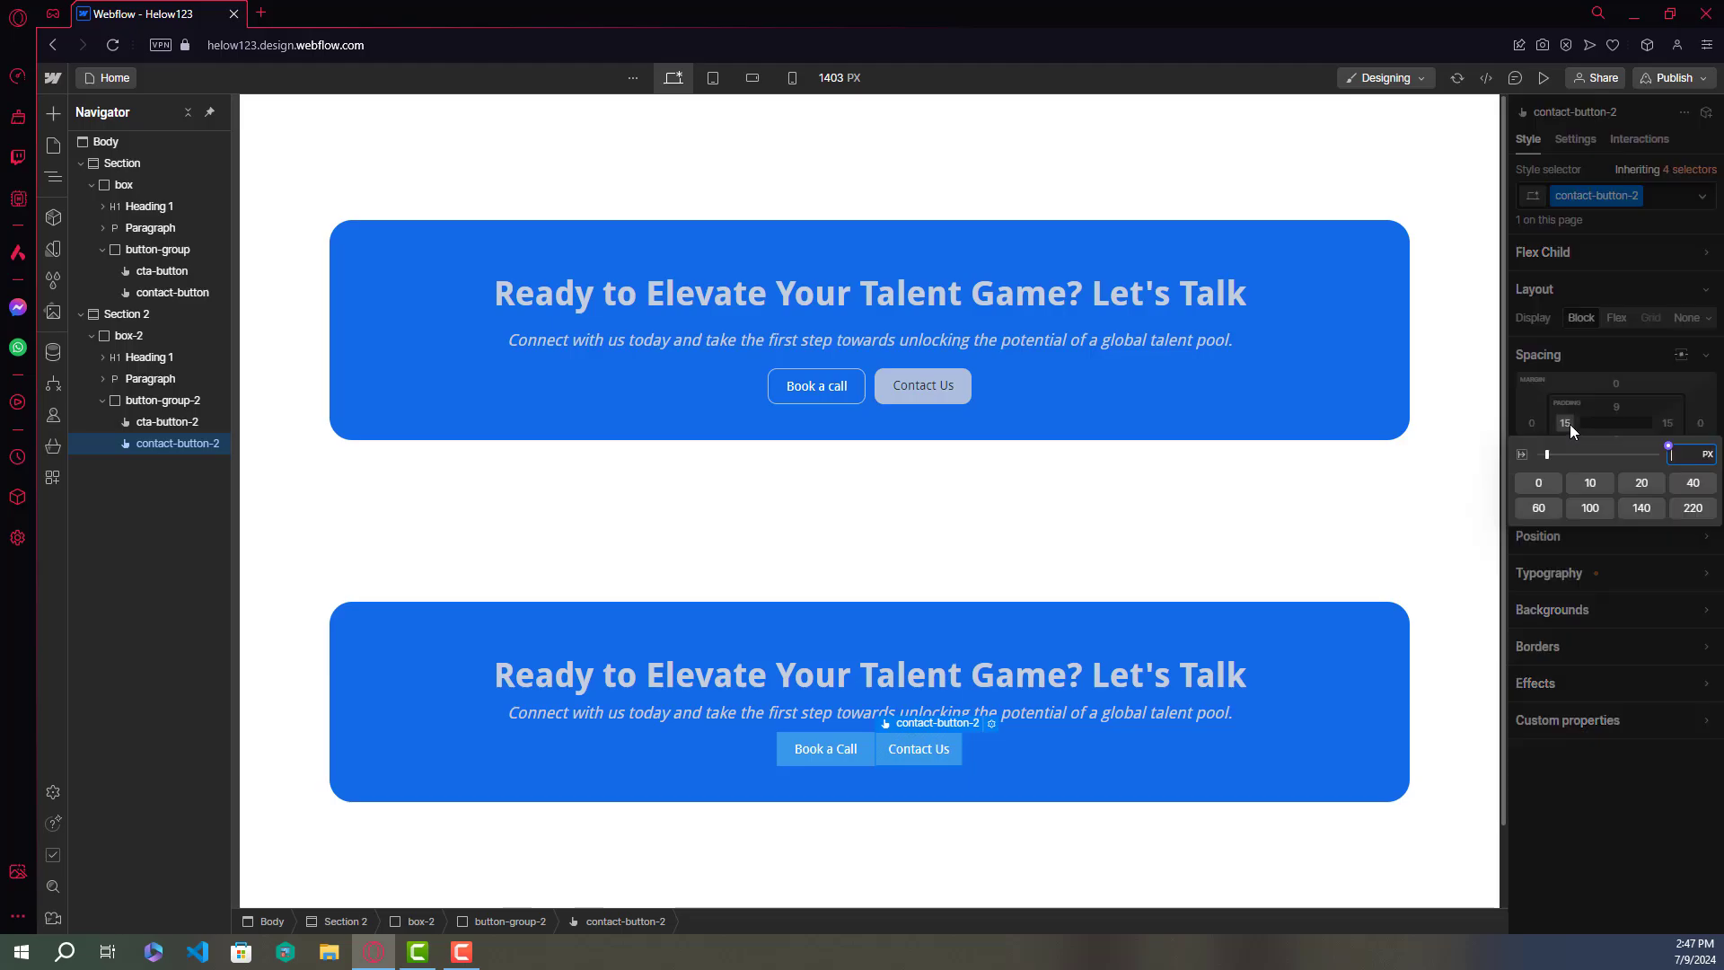
left_click(1638, 483)
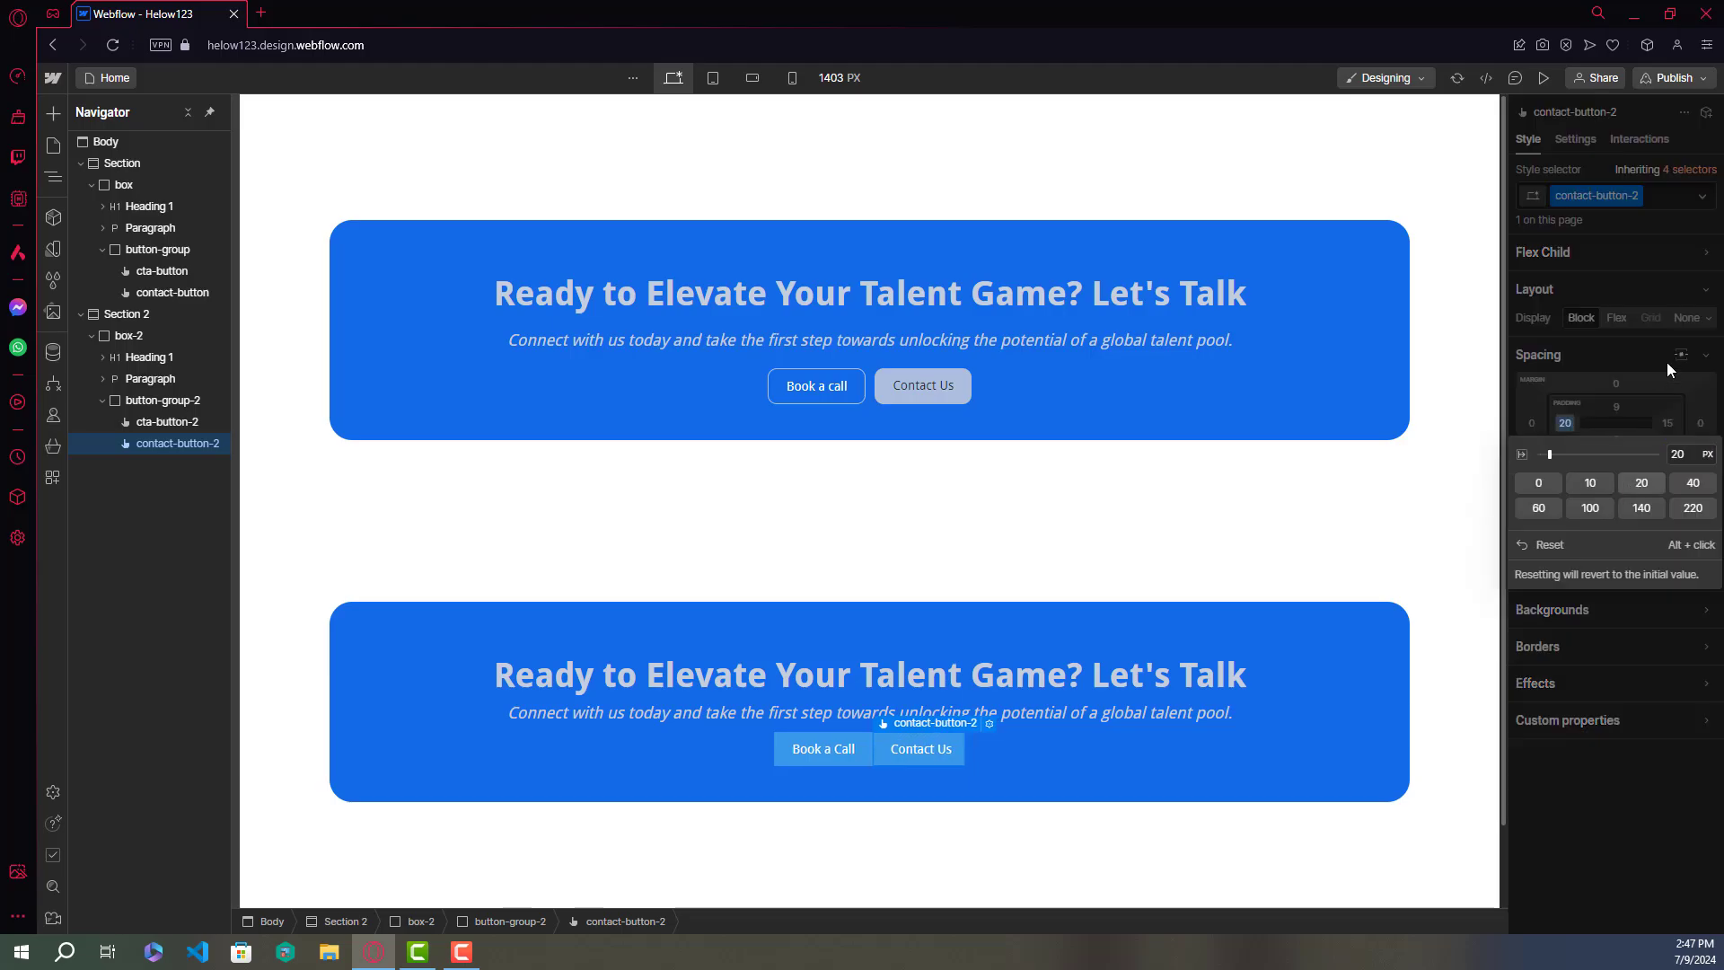
left_click(1668, 424)
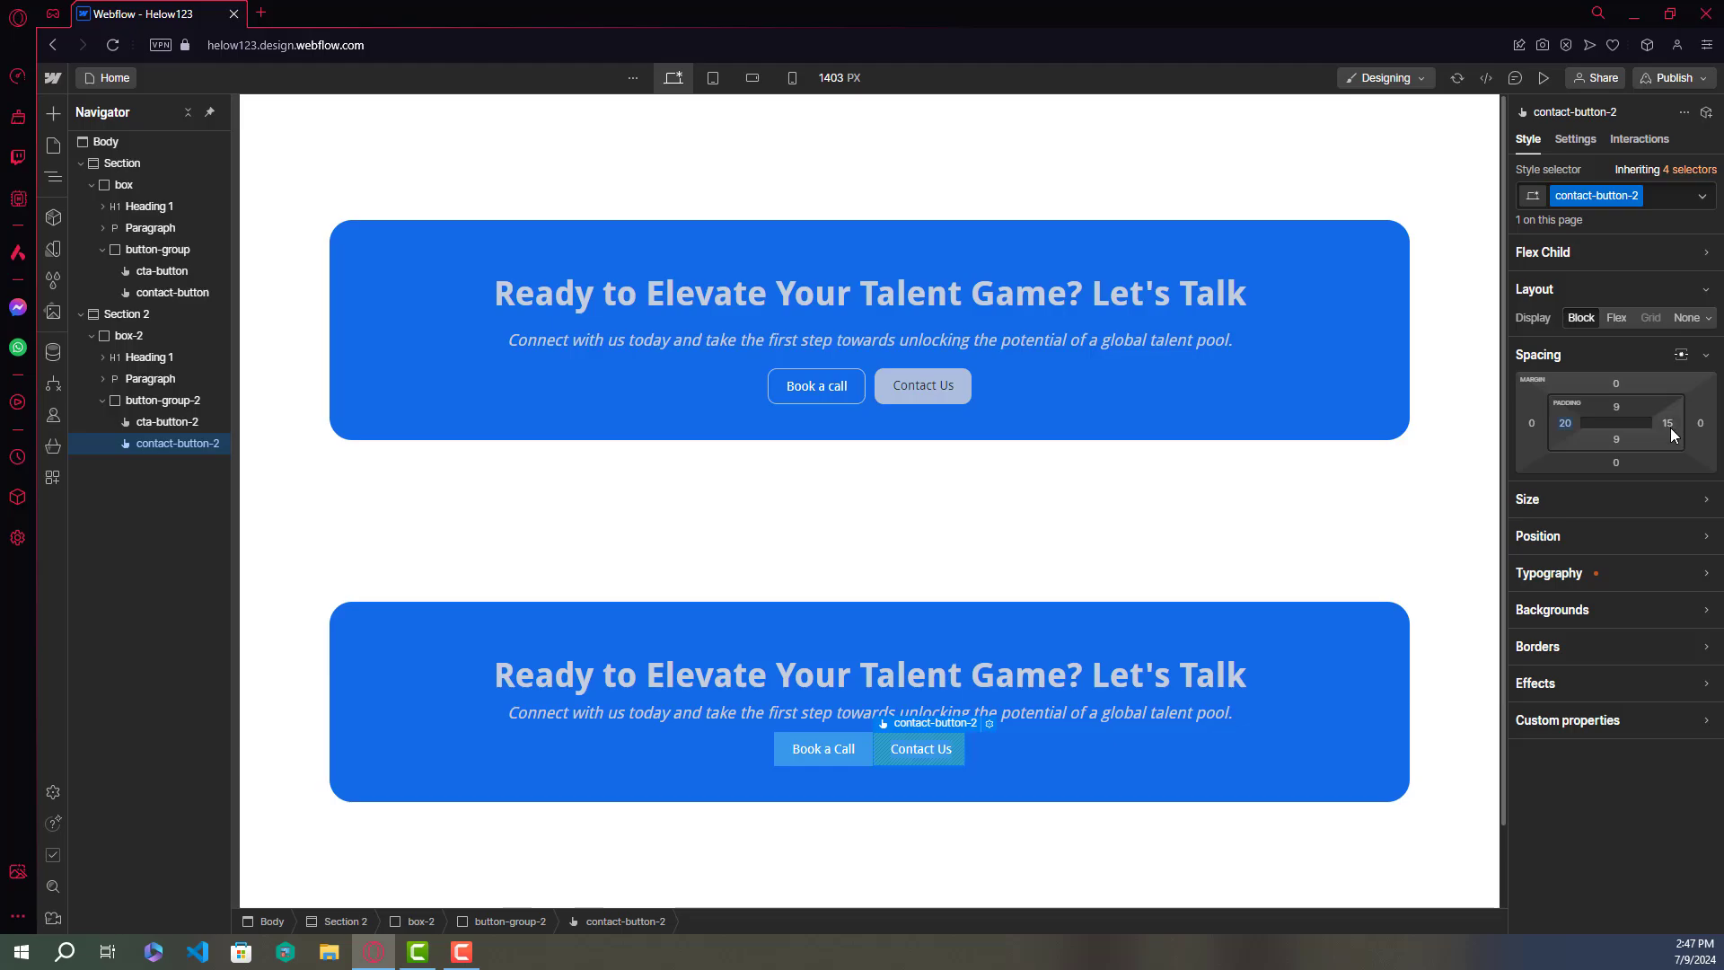
left_click(1667, 424)
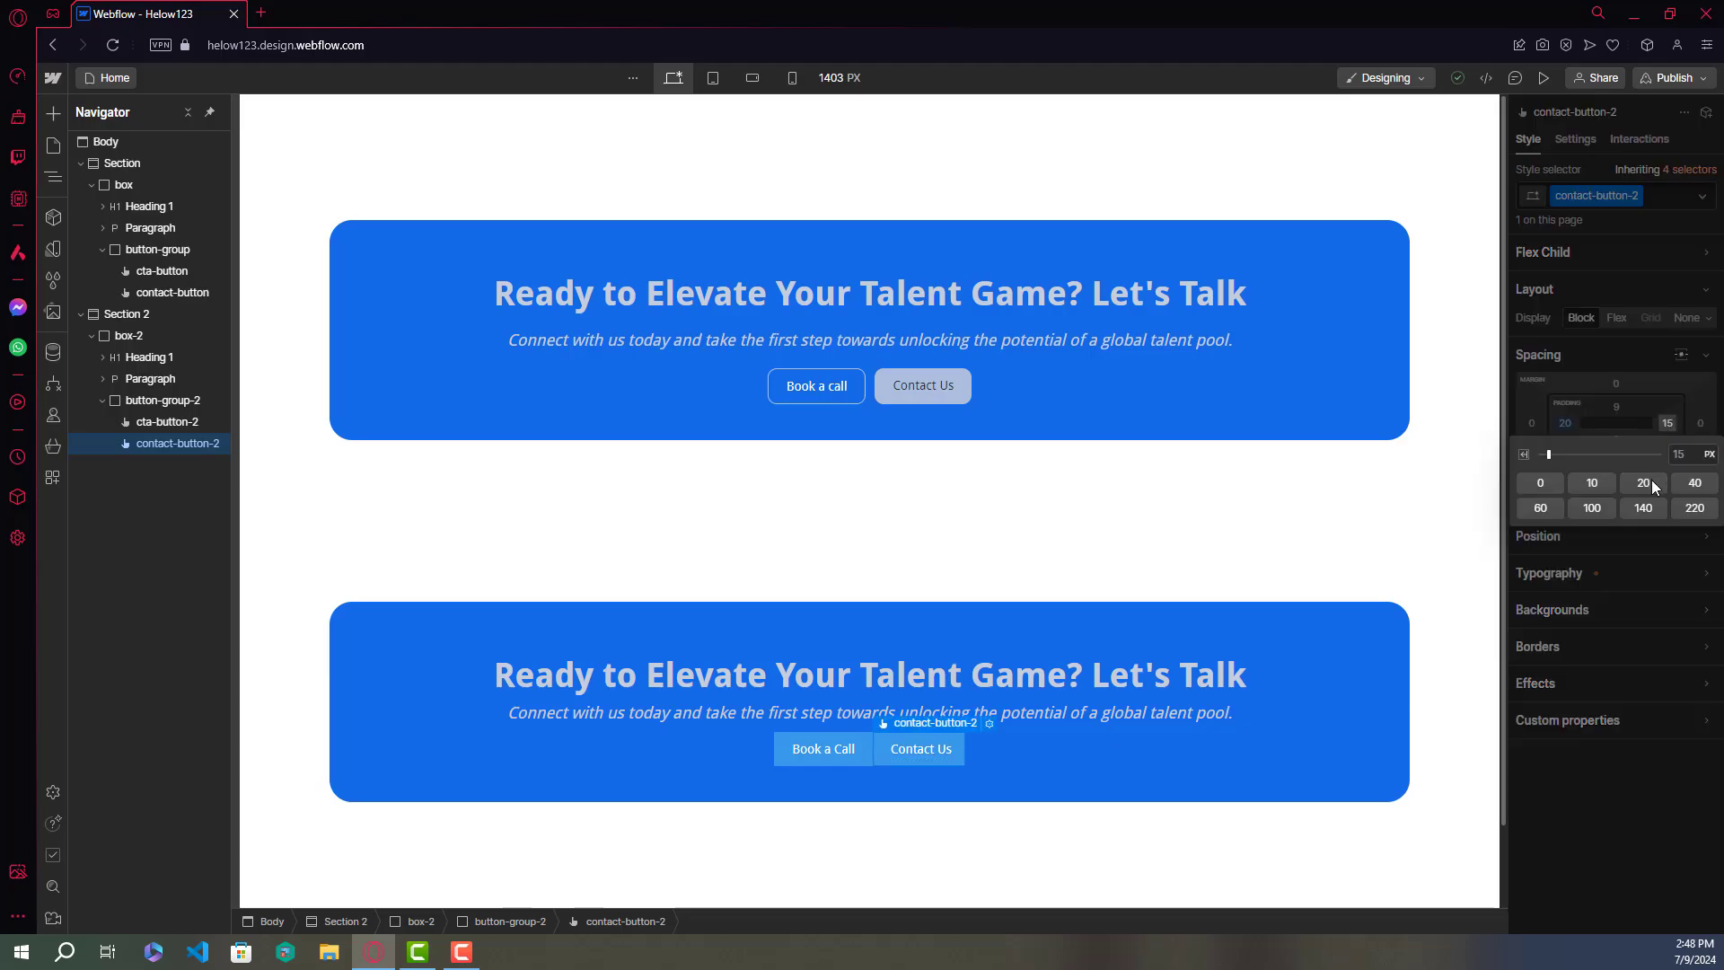
Step: Set the gap of button-group-2 to 10 px, matching the first section's button-group
left_click(876, 408)
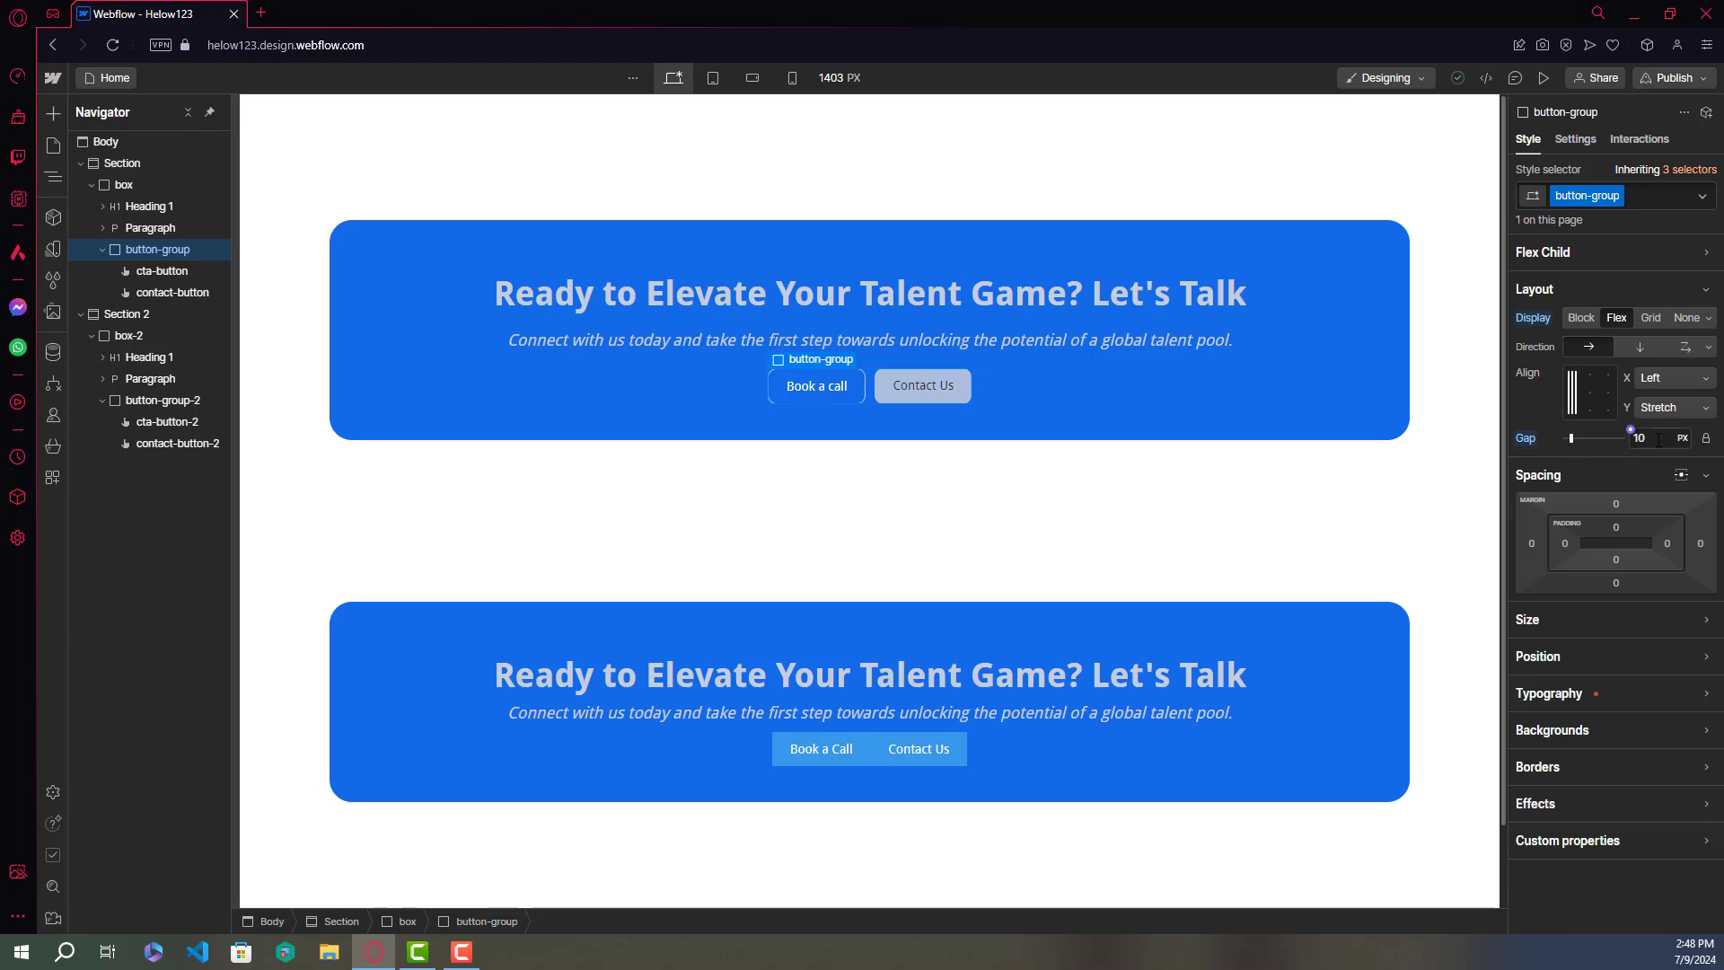
left_click(167, 400)
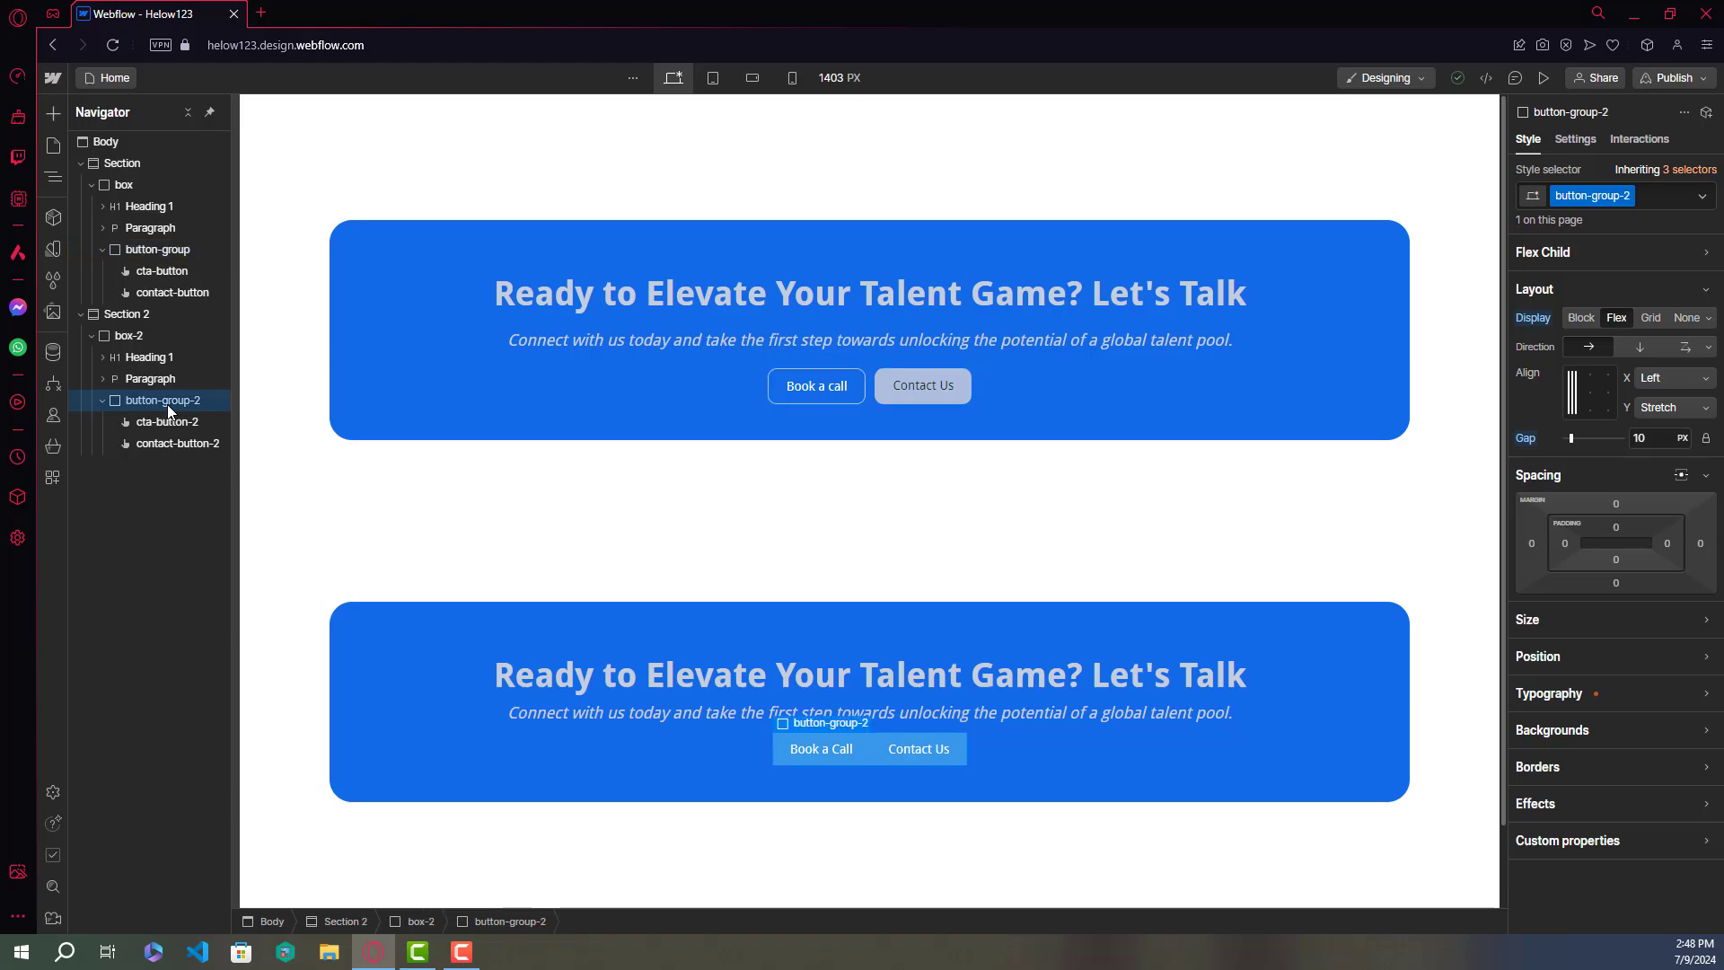
left_click(1650, 439)
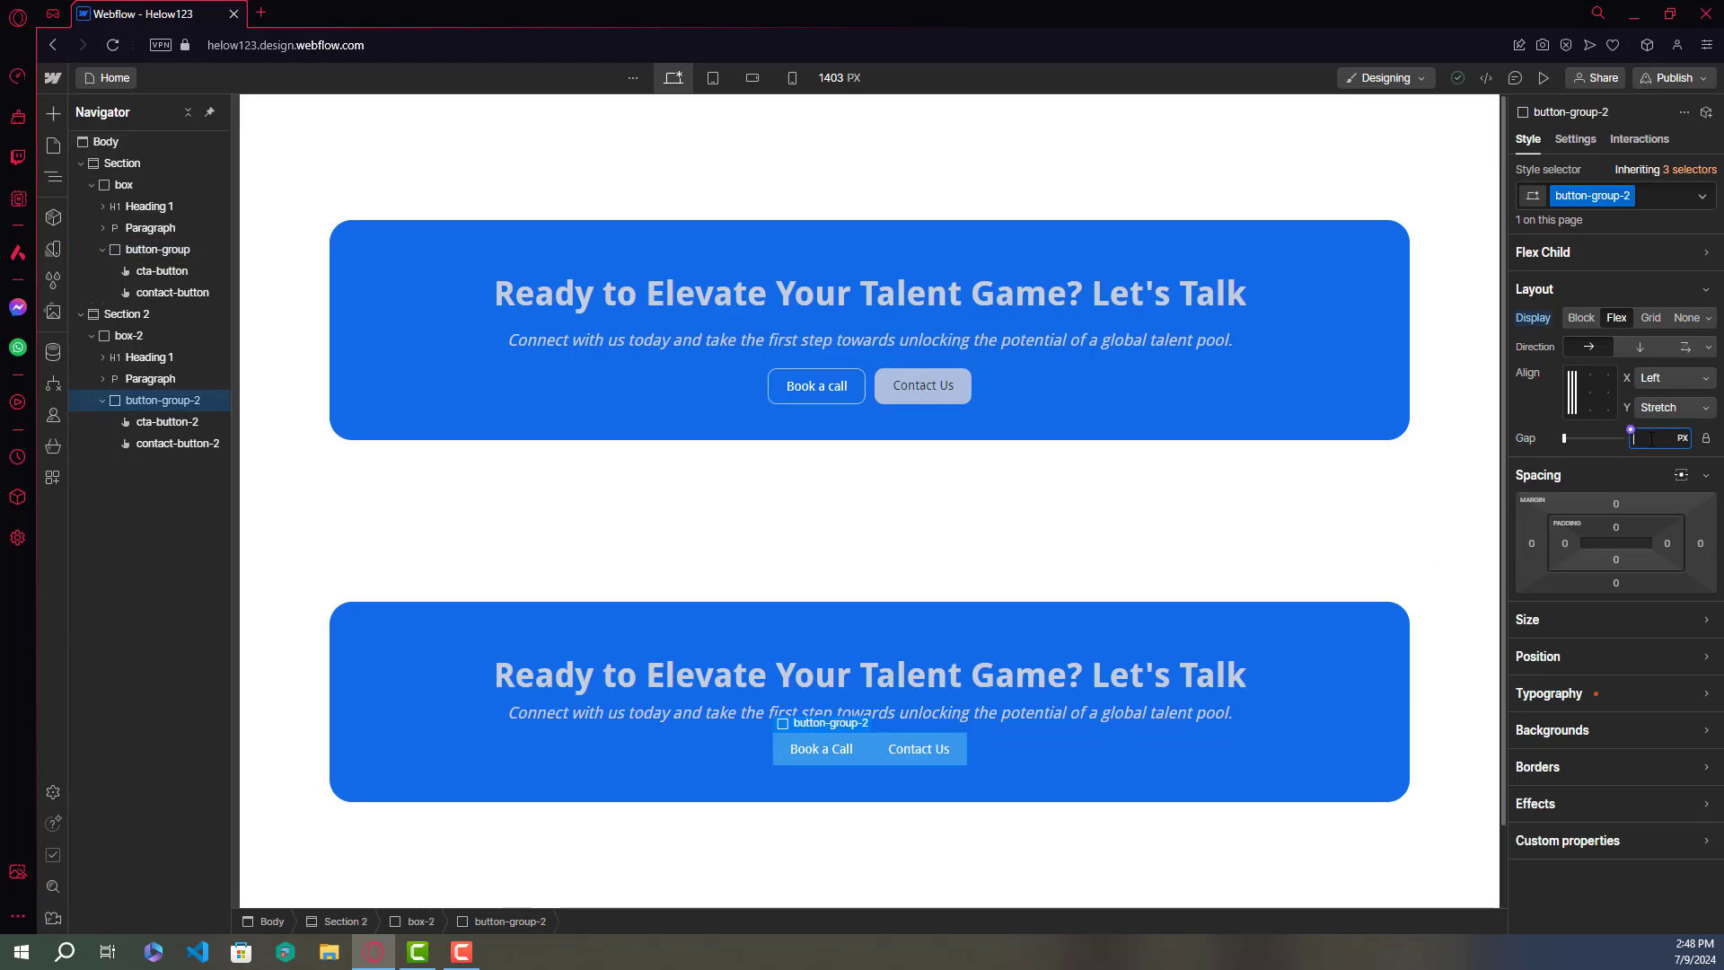
type("10")
key("Return")
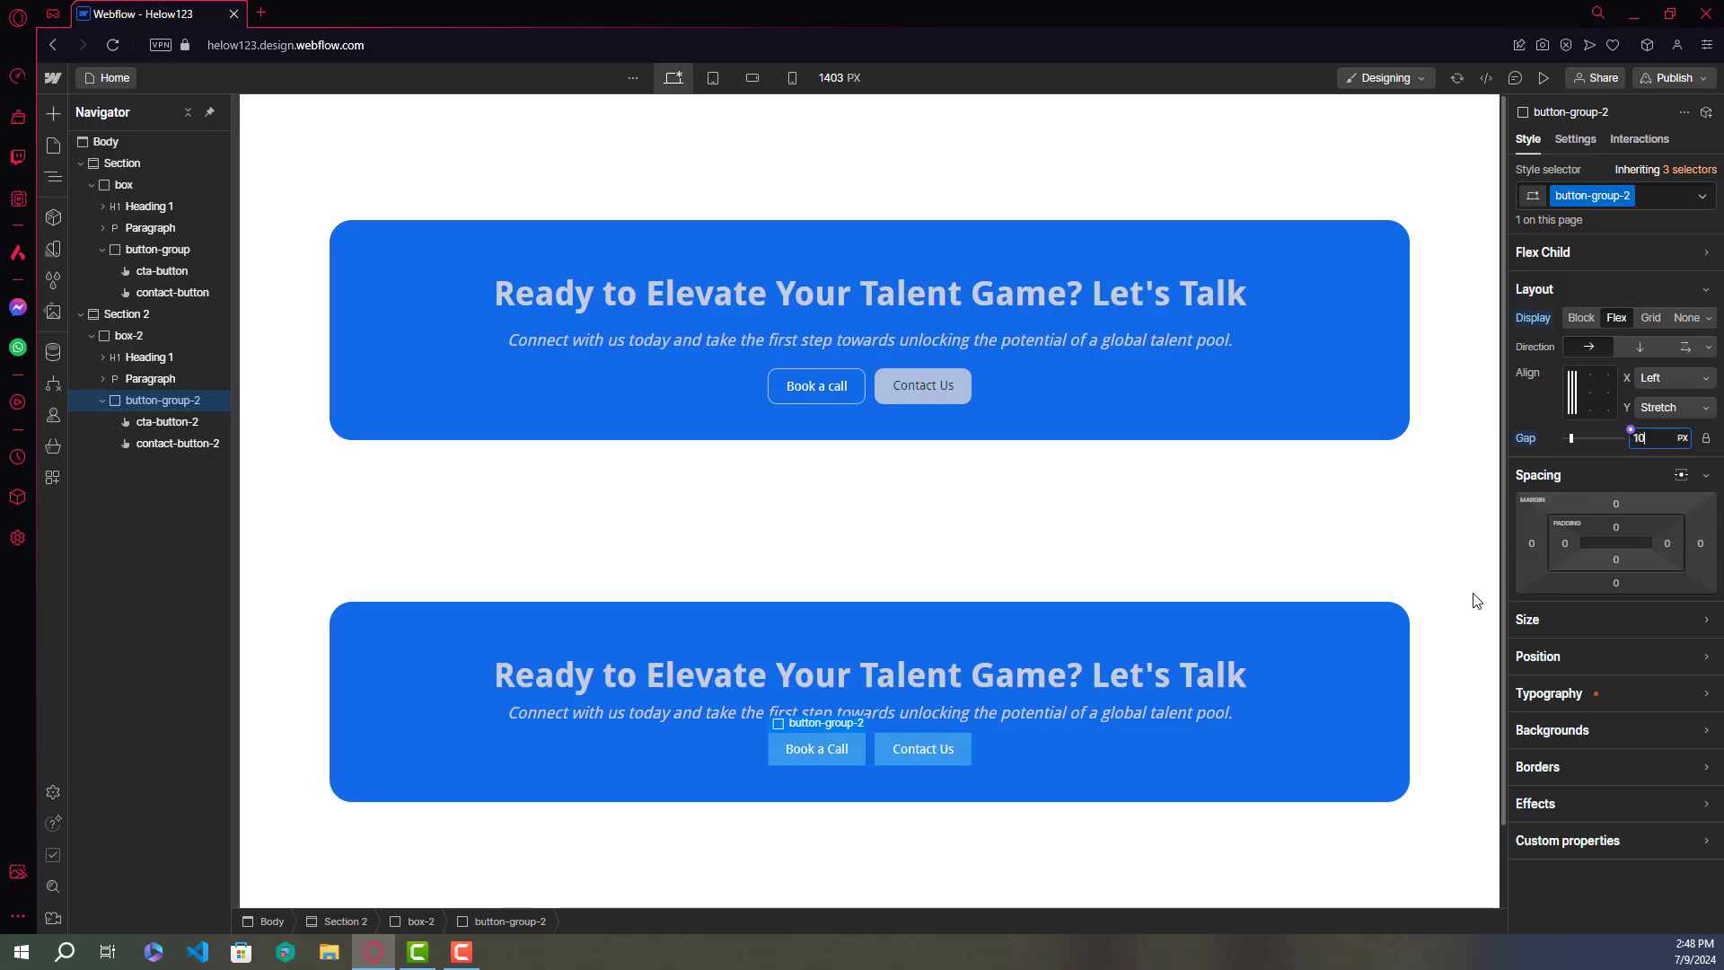
left_click(1475, 600)
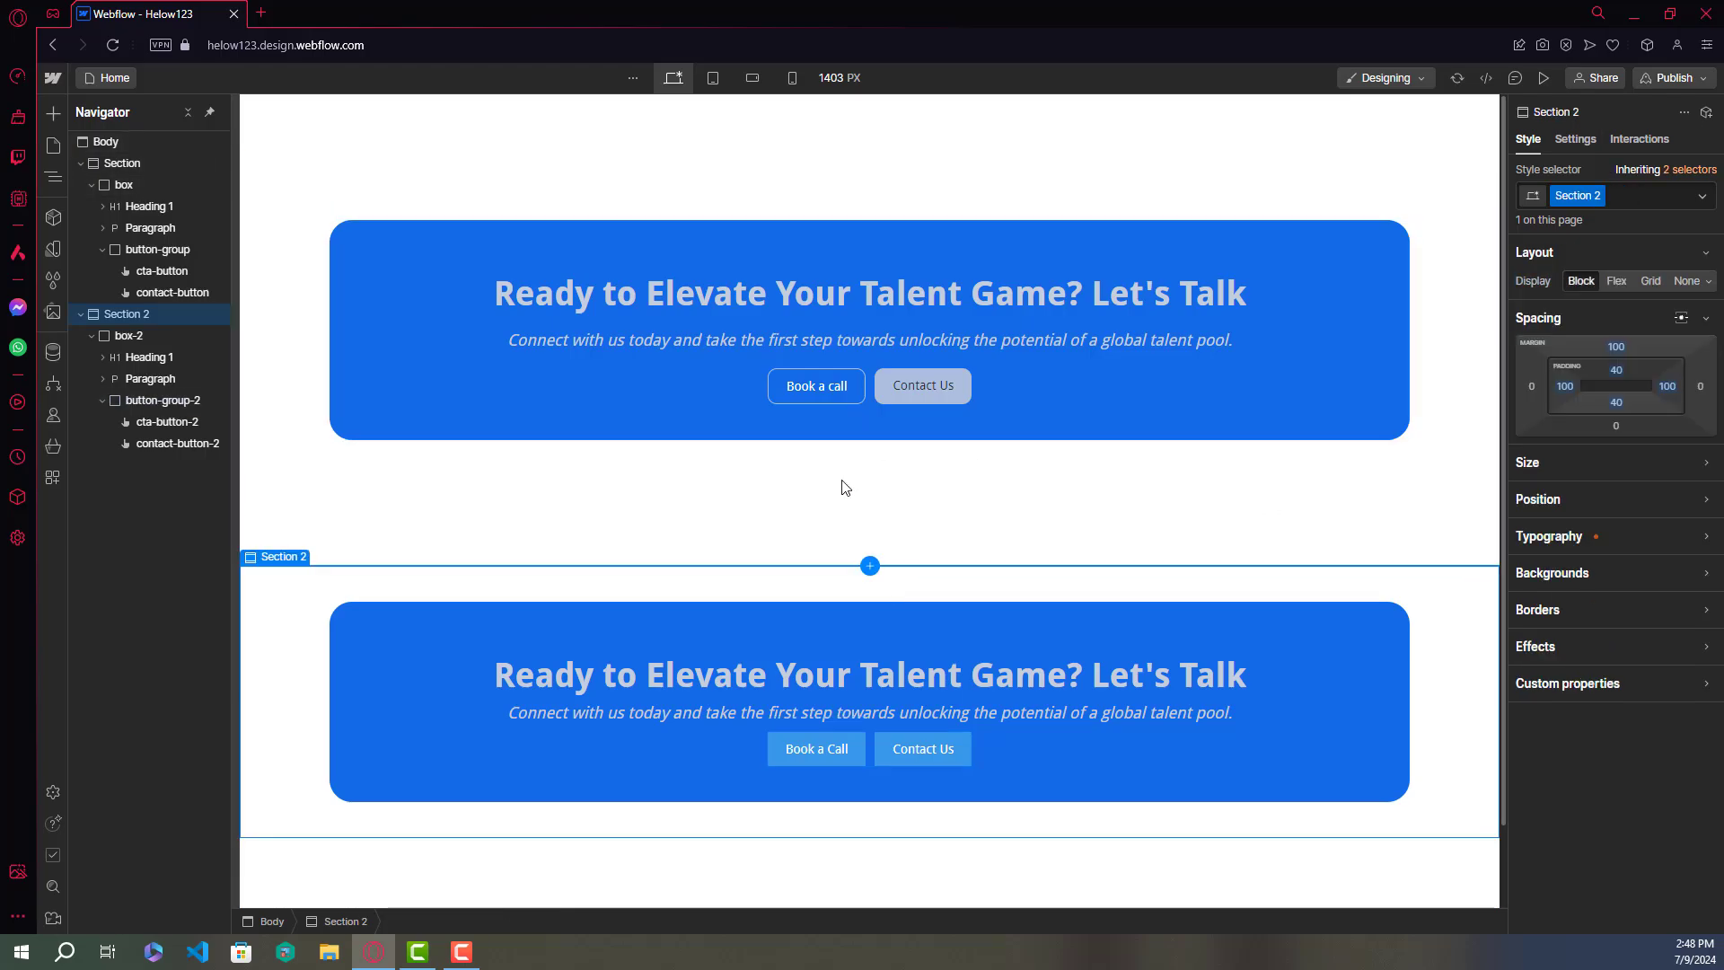
Step: Set the border radius of cta-button-2 to 10 px
left_click(186, 422)
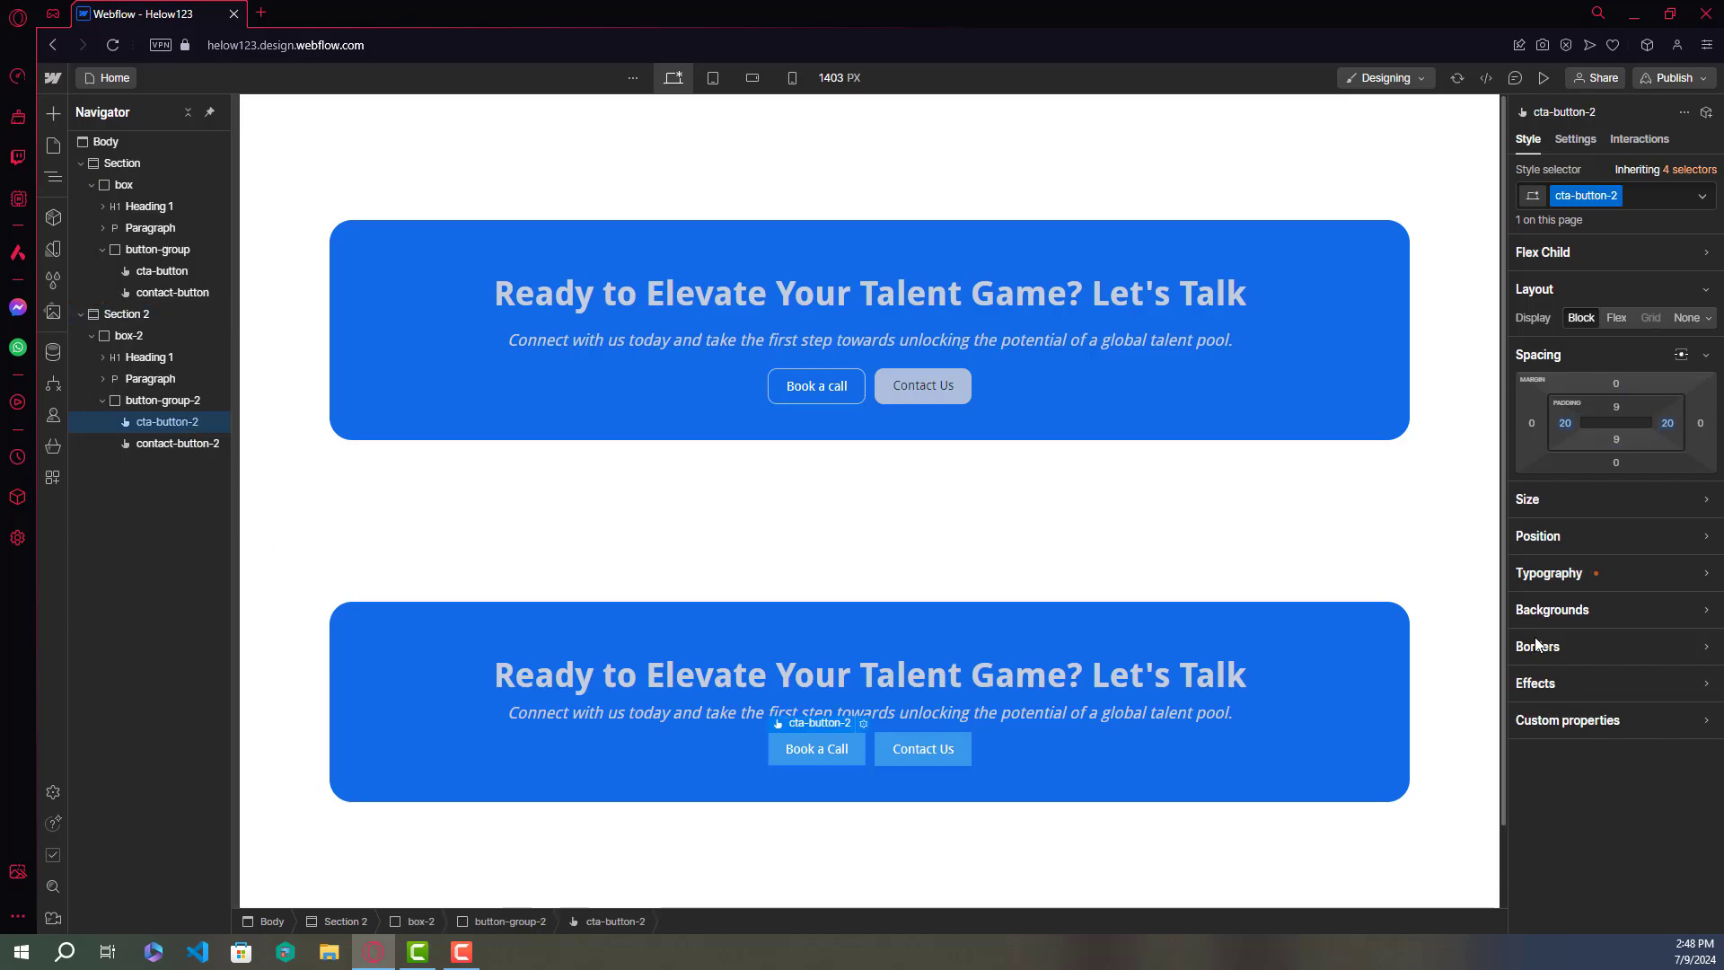
left_click(1584, 647)
left_click(1684, 675)
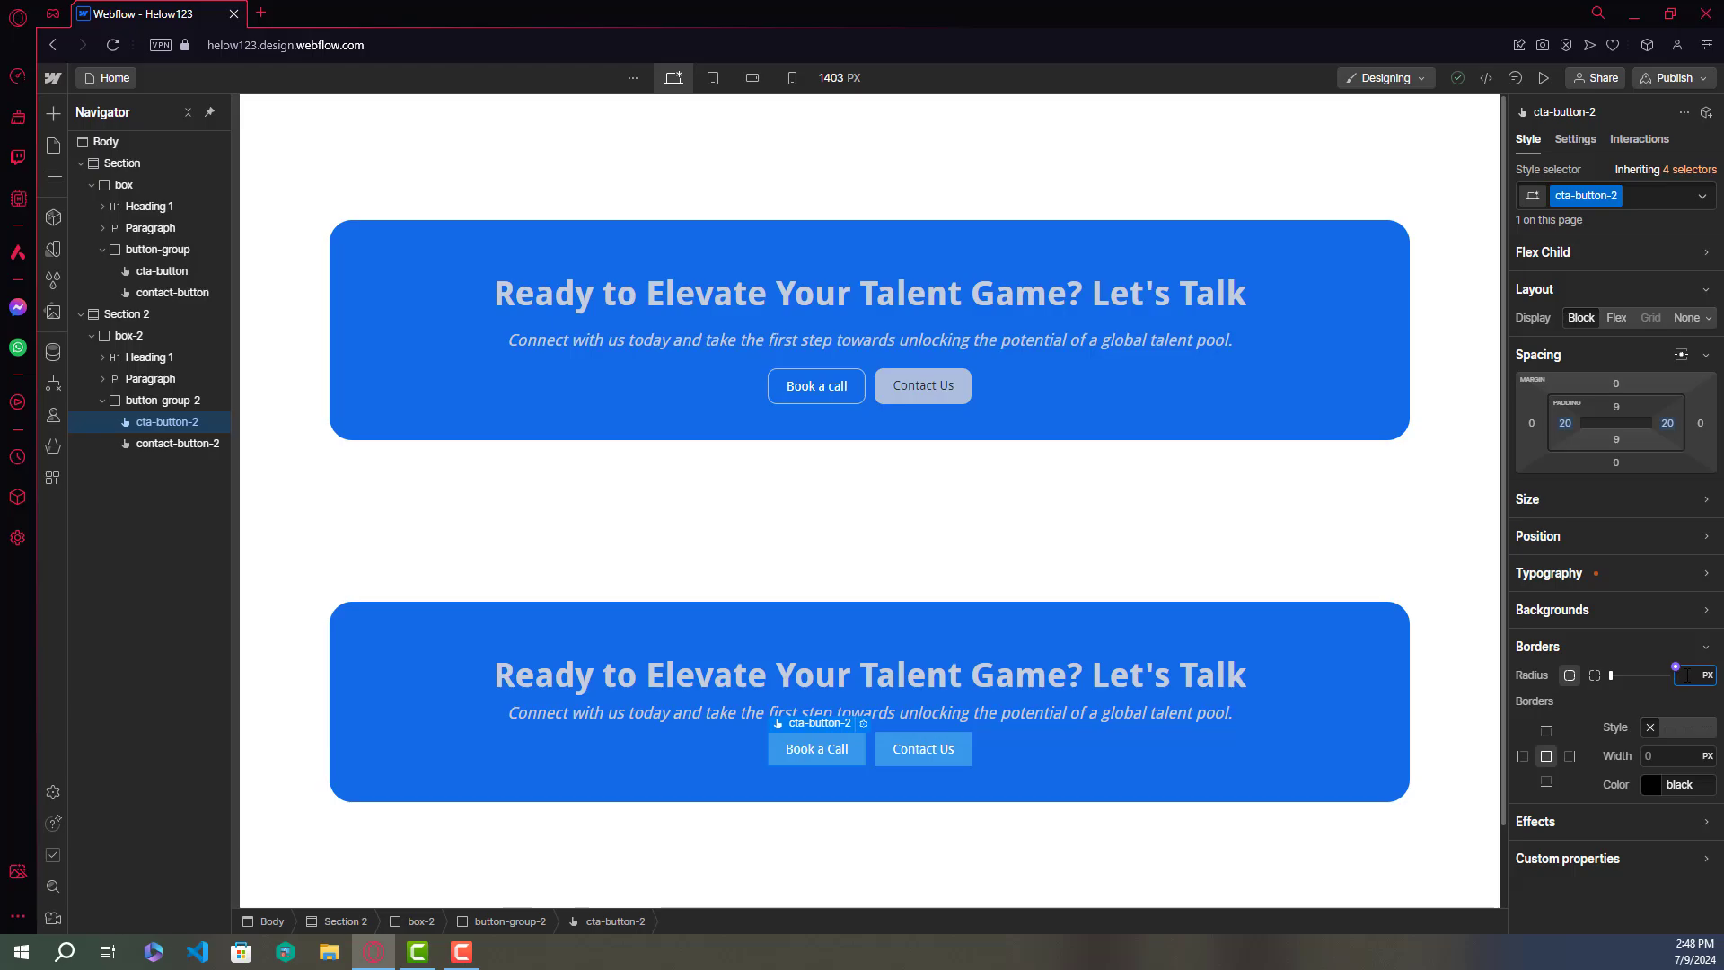
type("10")
key("Return")
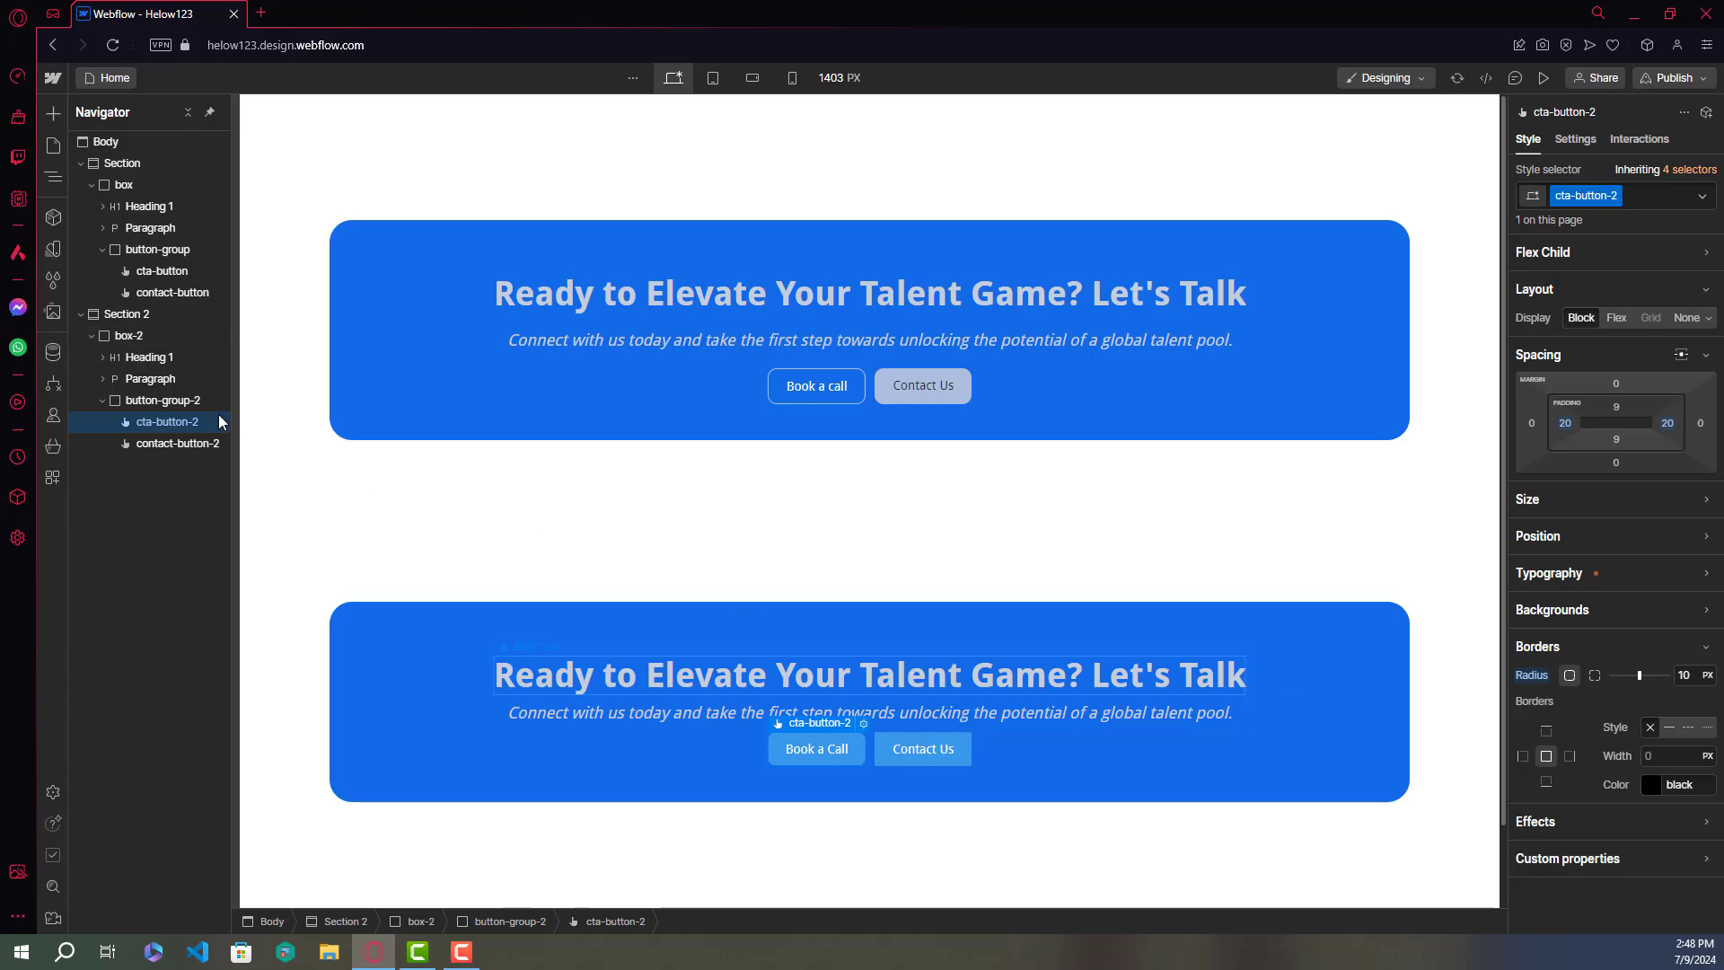
Step: Give contact-button-2 a border radius of 10 px
left_click(149, 446)
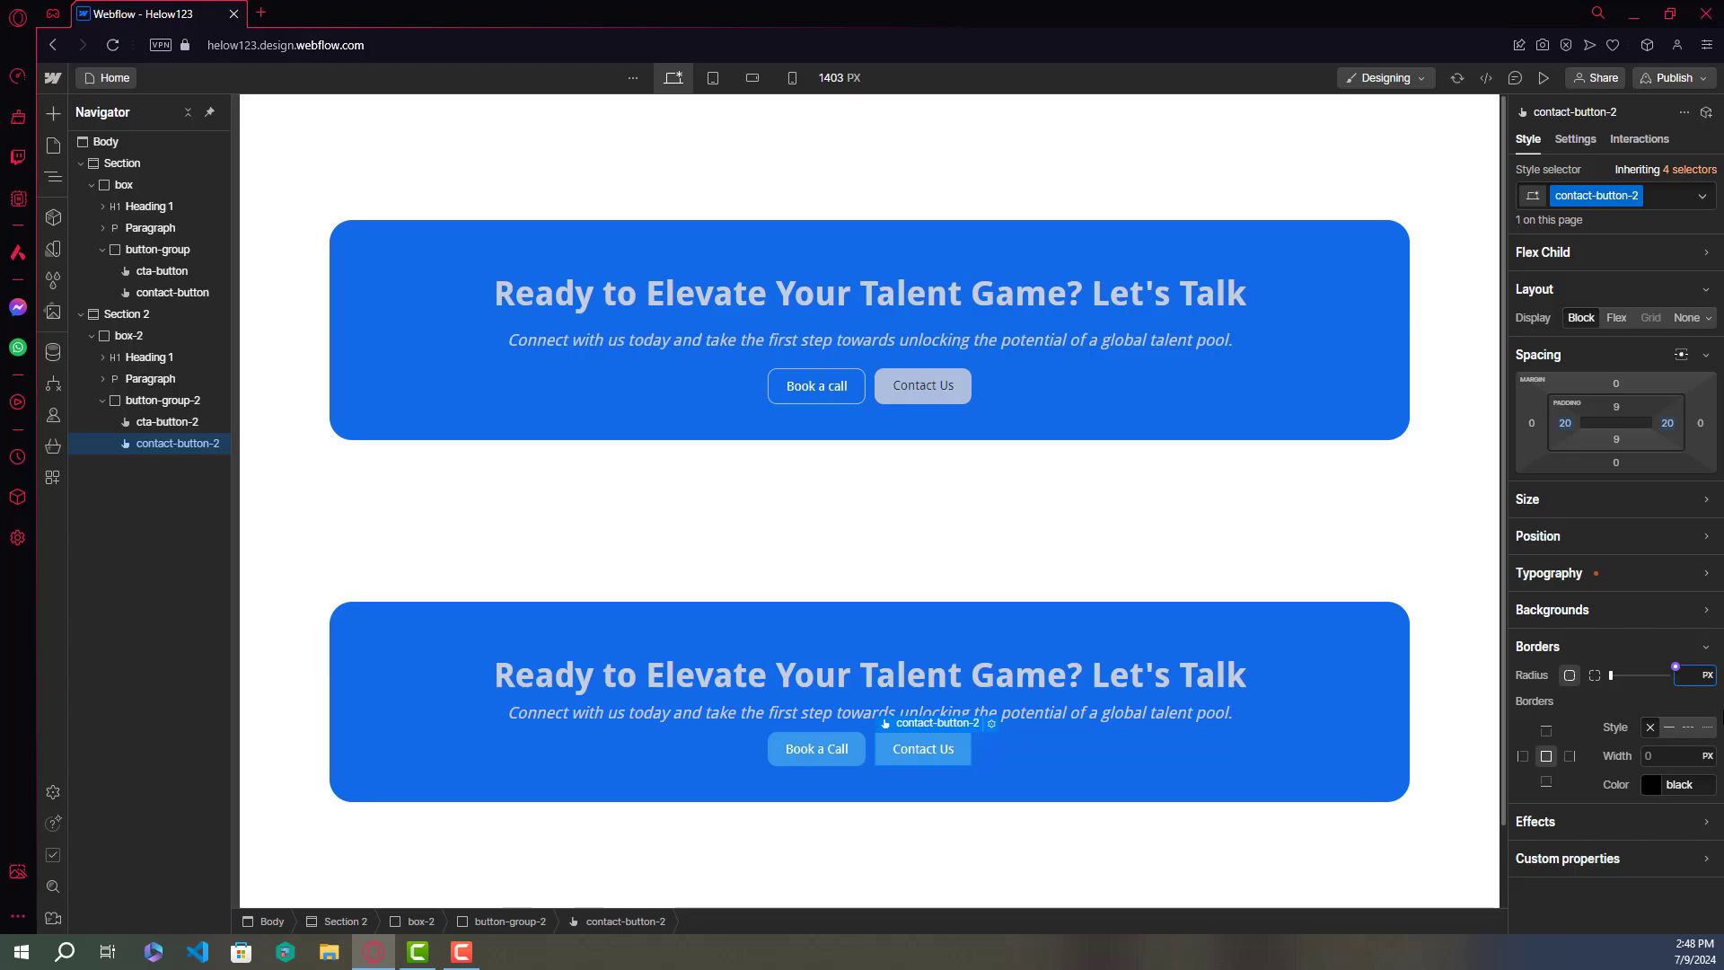
type("10")
left_click(1446, 619)
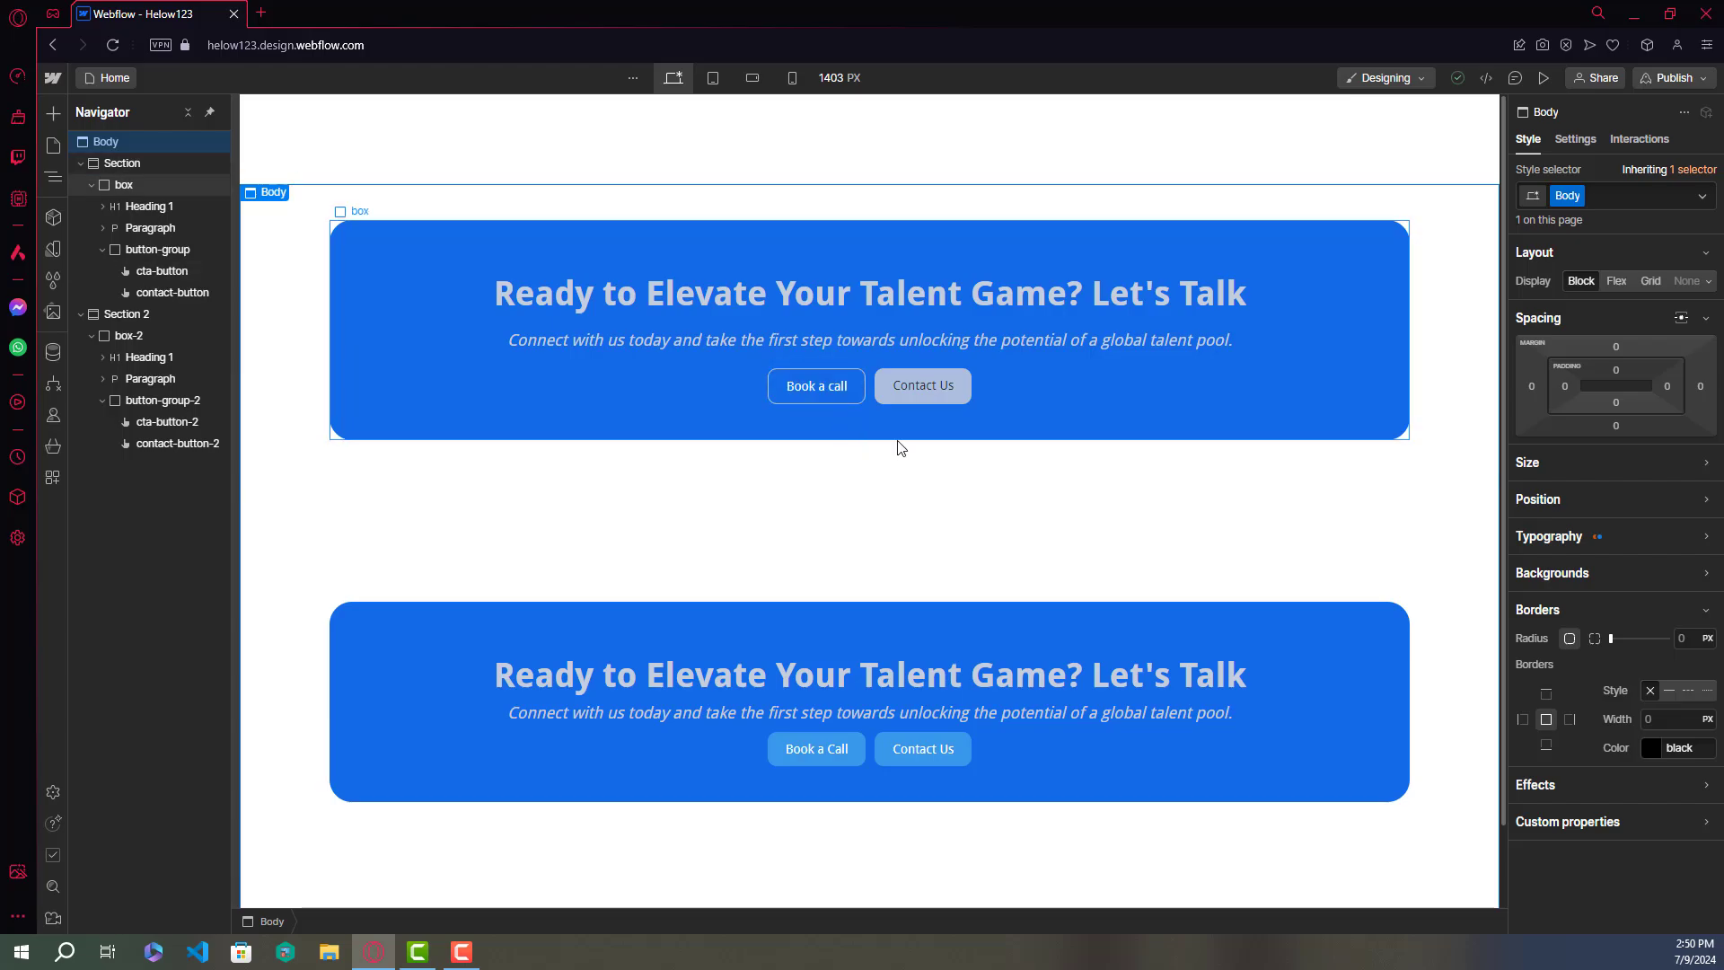
Step: Try the first contact button's background color, rgba(224, 220, 220, 0.75), on contact-button-2, and undo the change
left_click(954, 393)
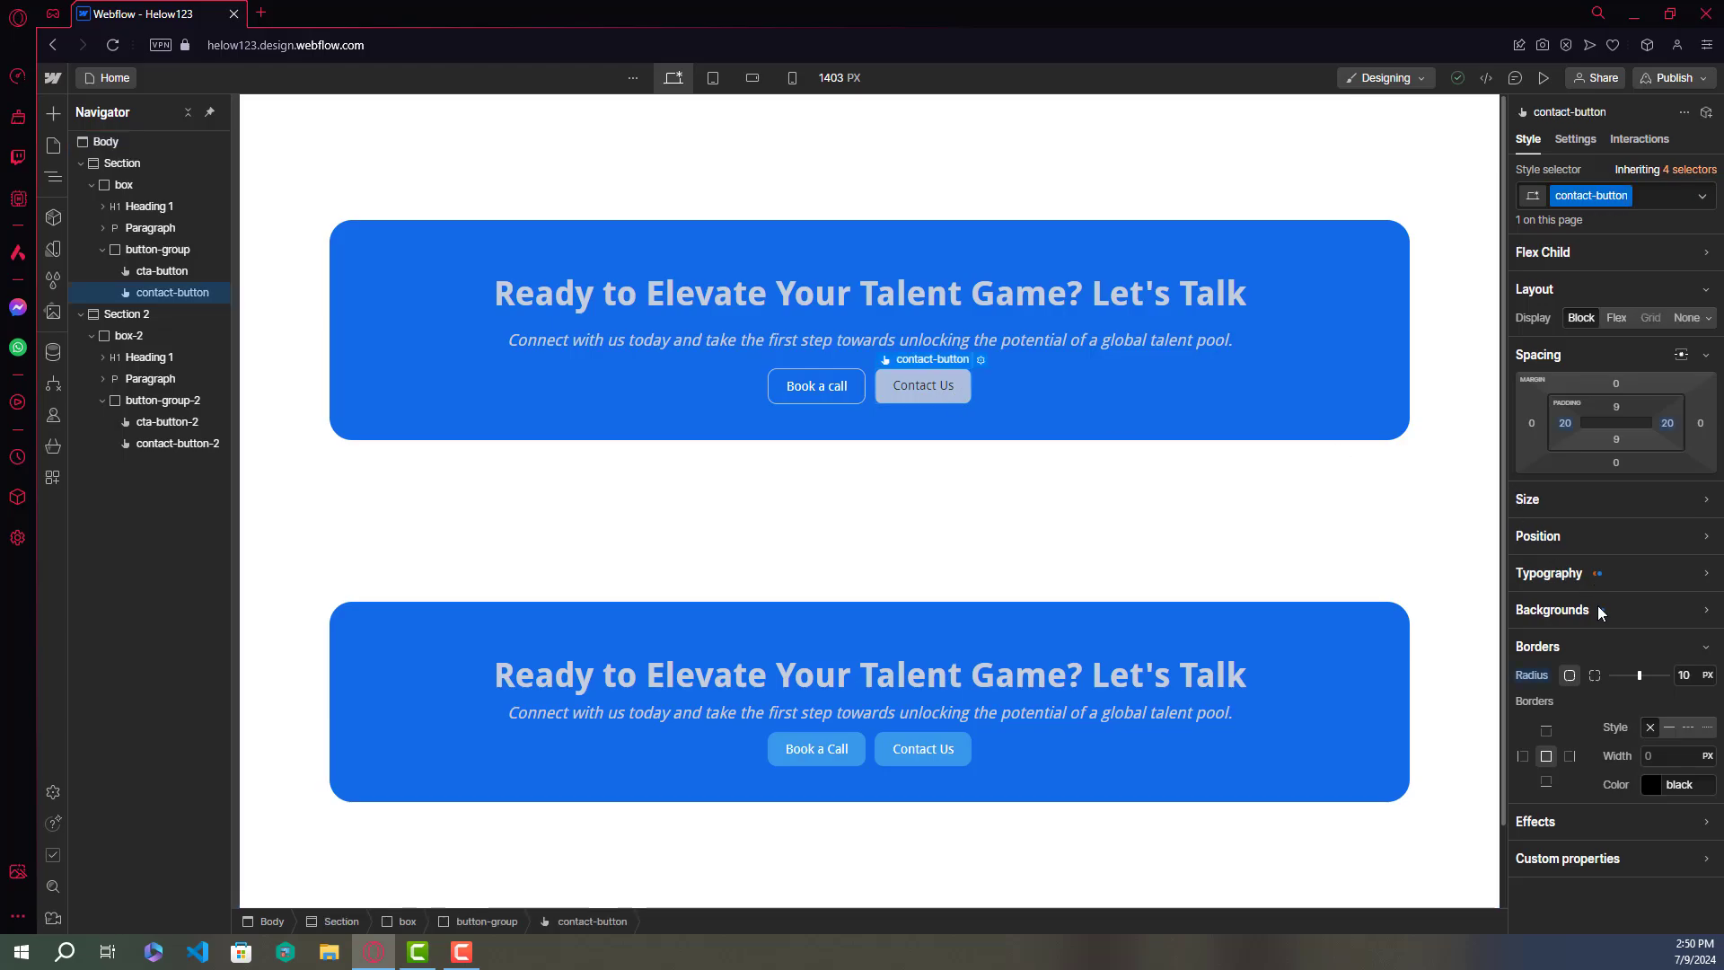
left_click(1675, 615)
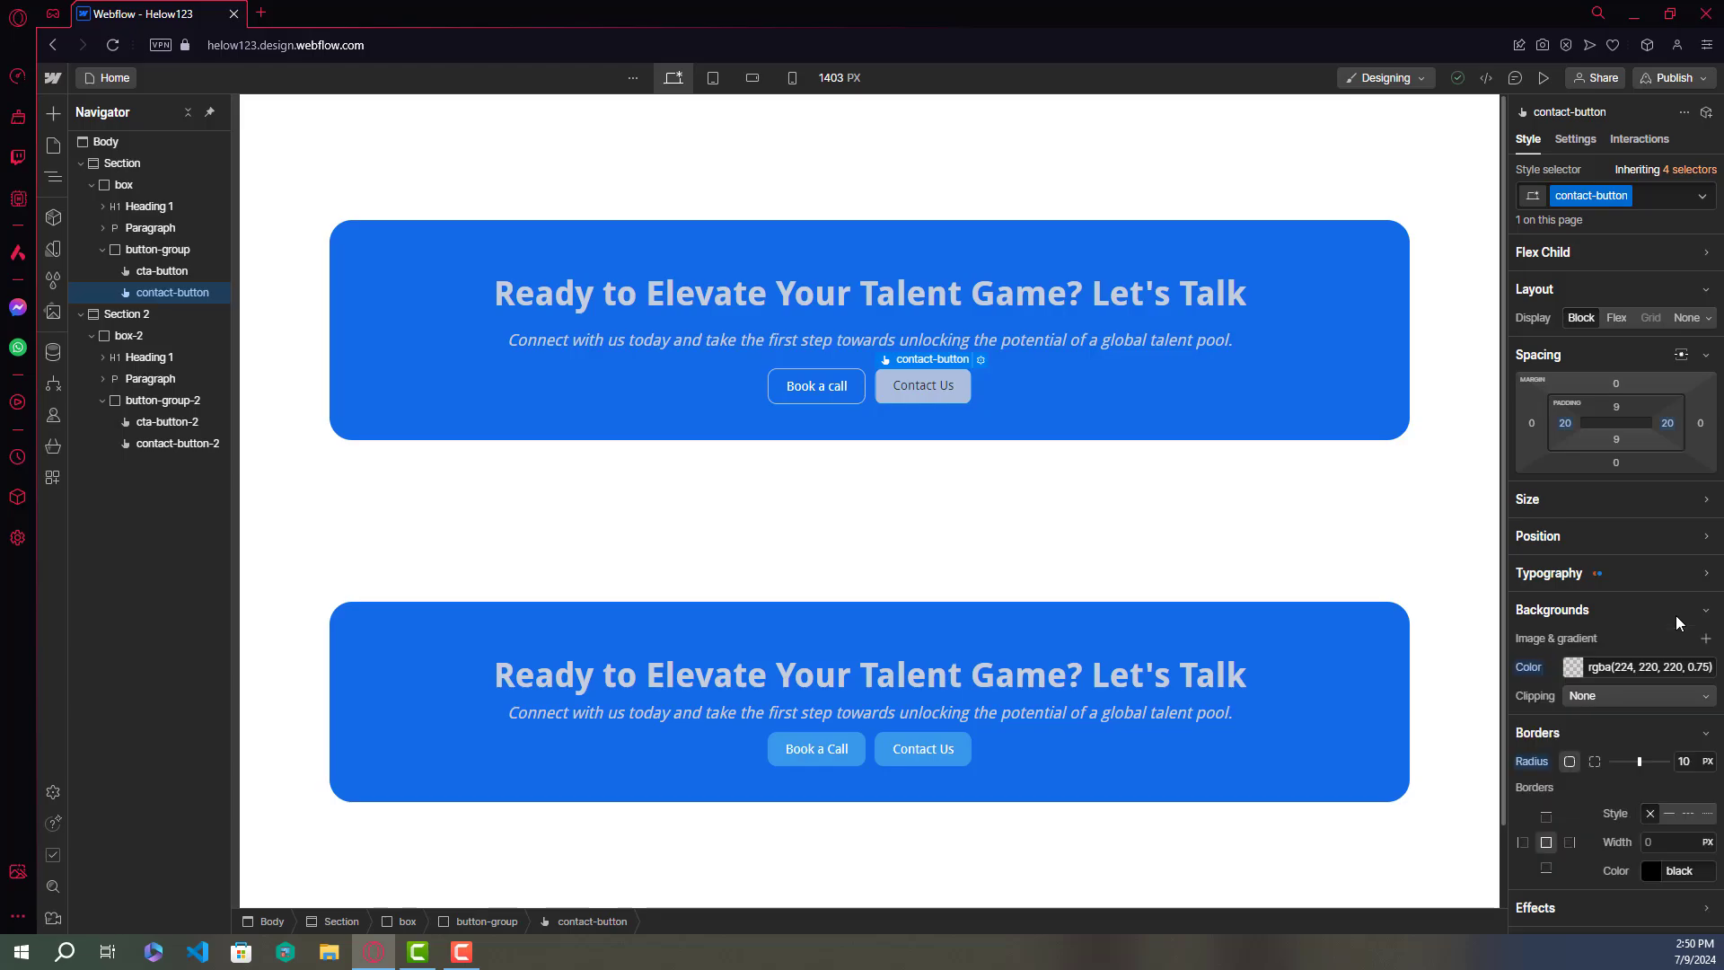
left_click(1651, 666)
key("ctrl+c")
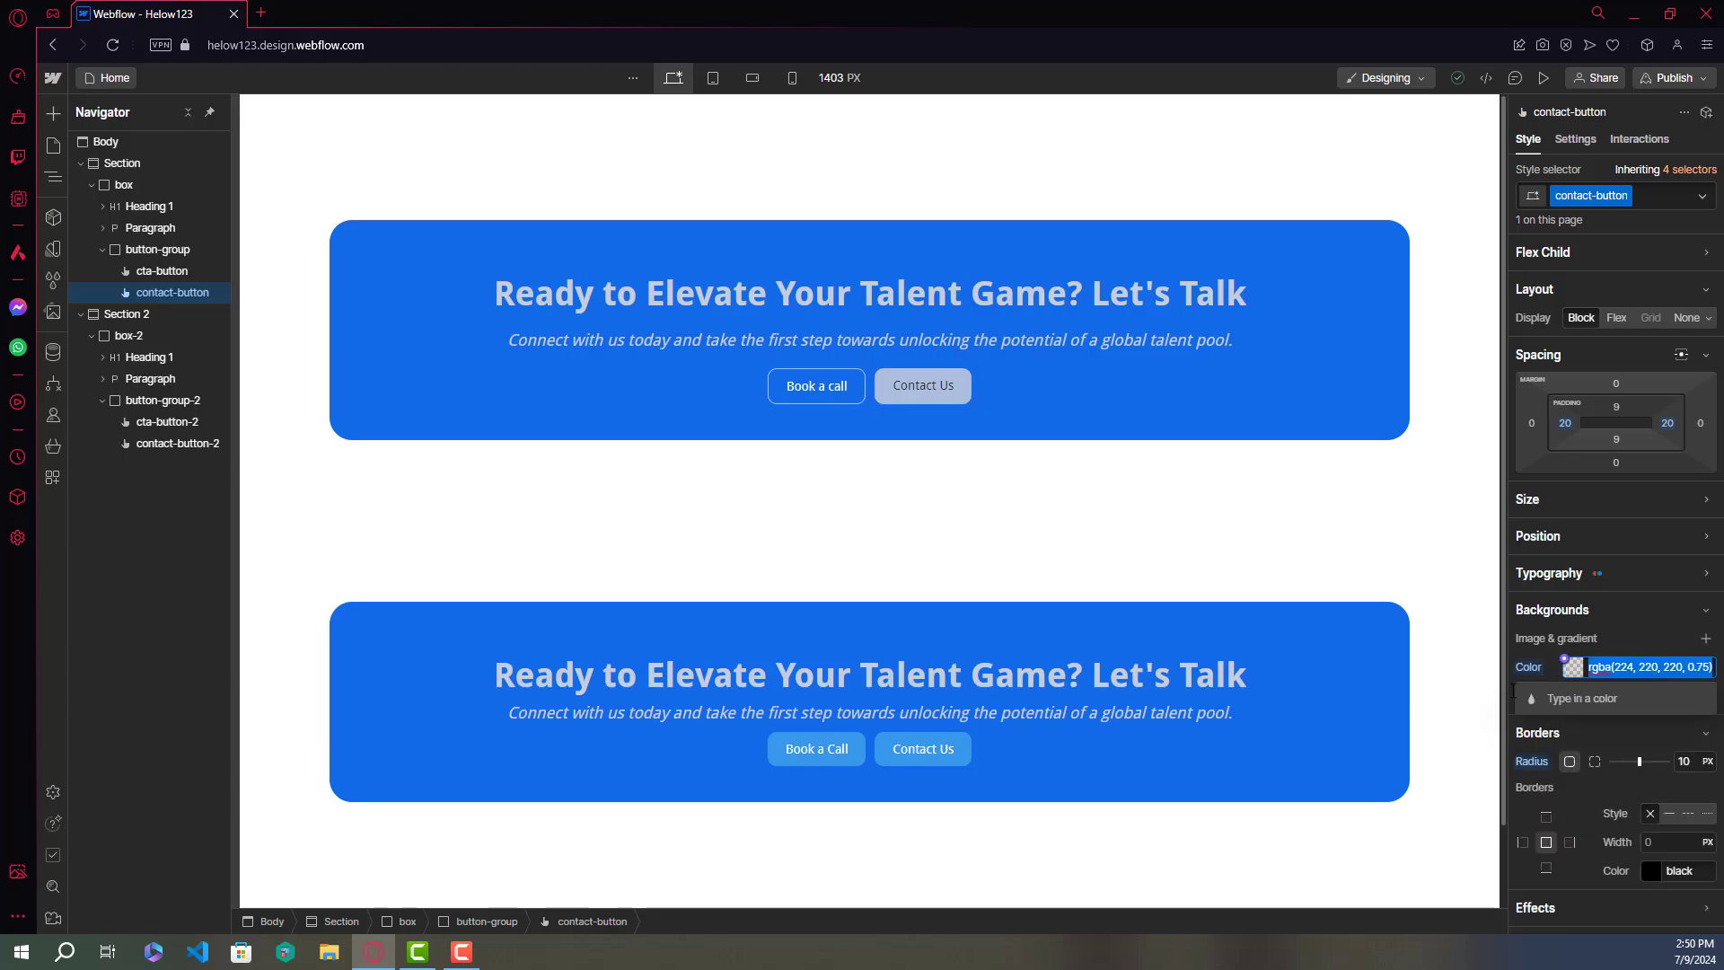
key("Escape")
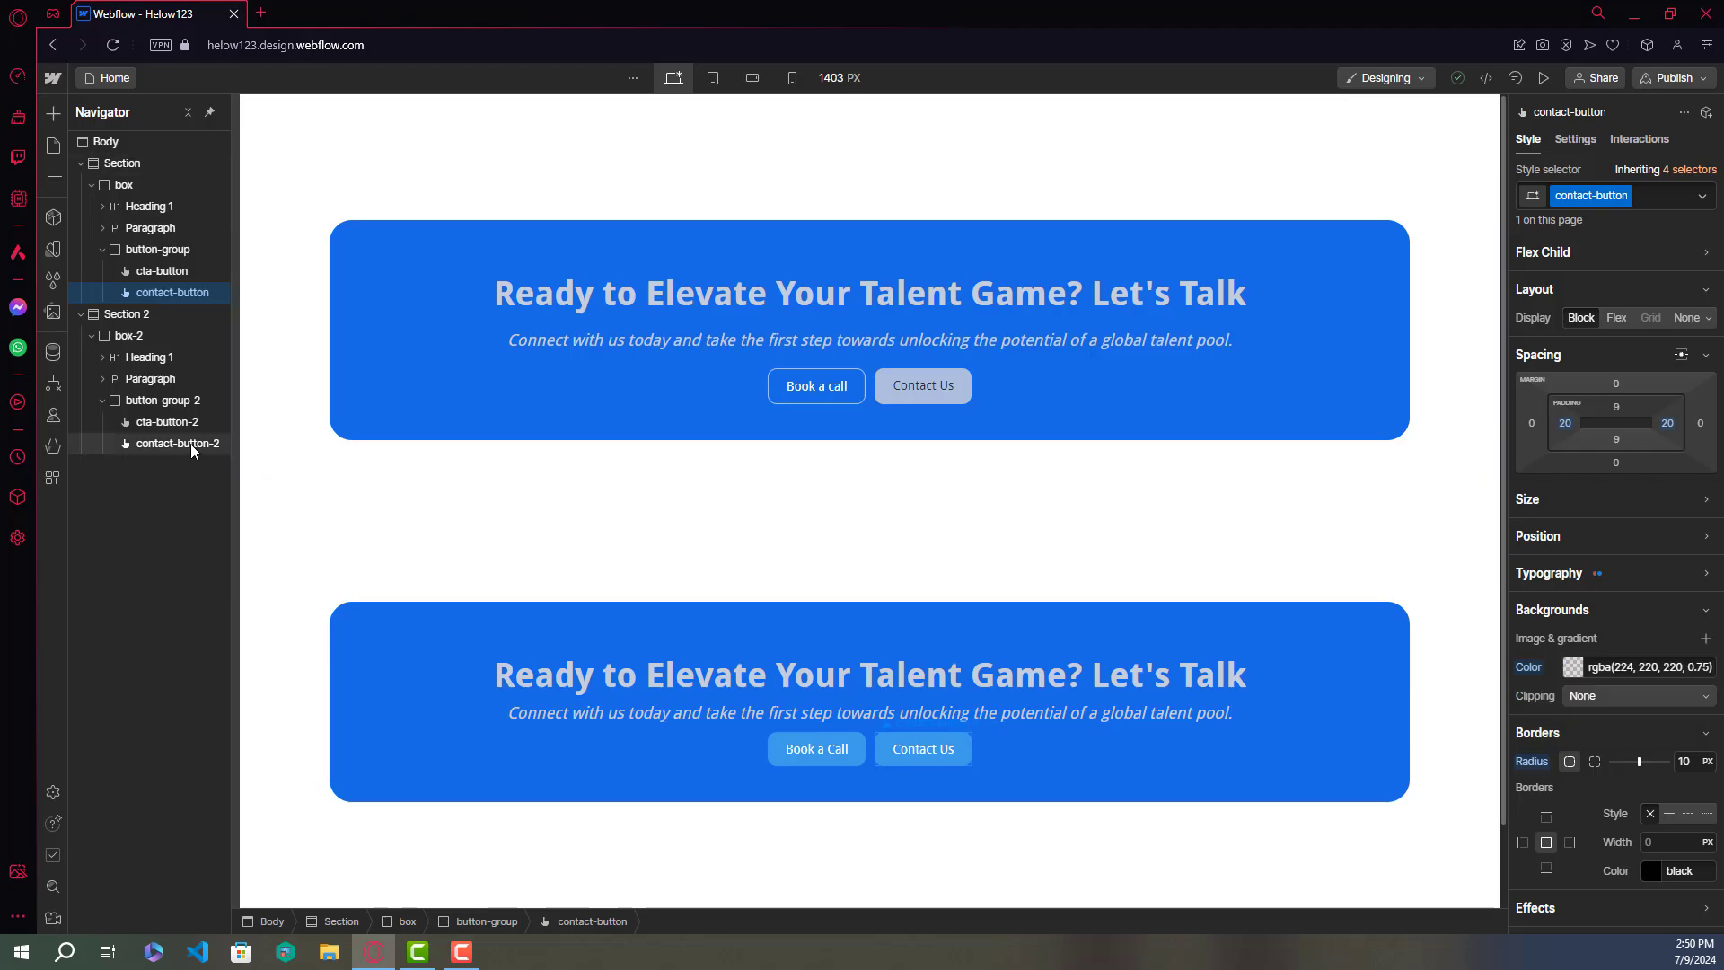
left_click(190, 443)
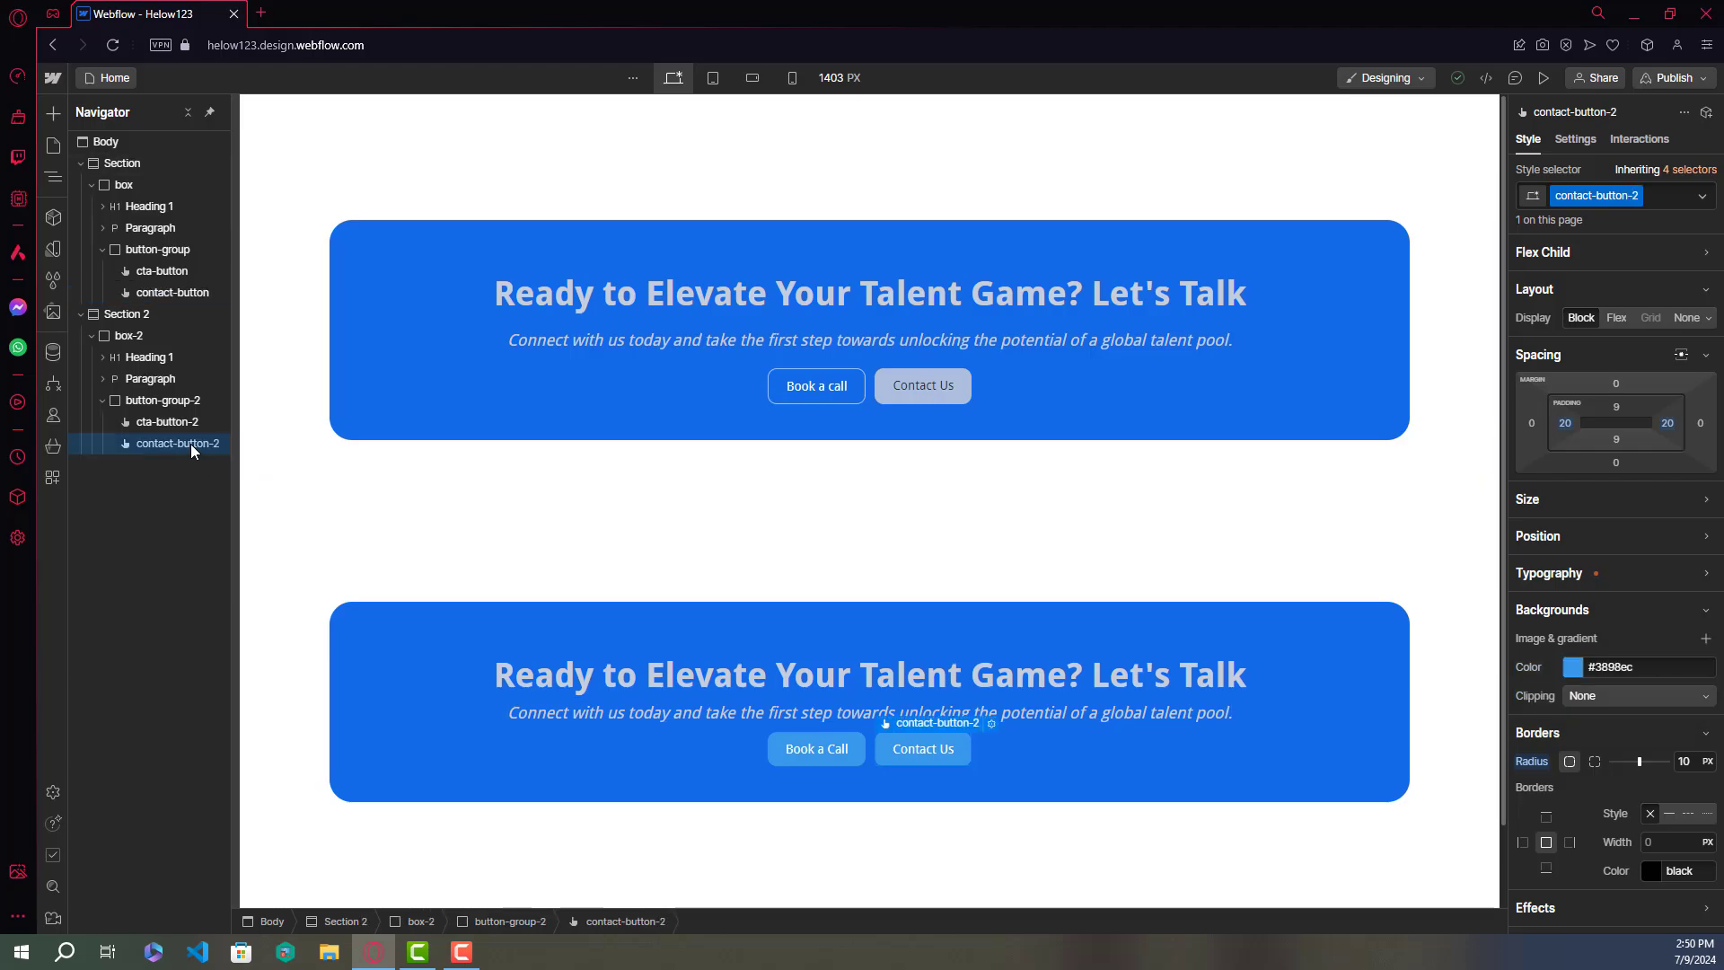
left_click(1571, 670)
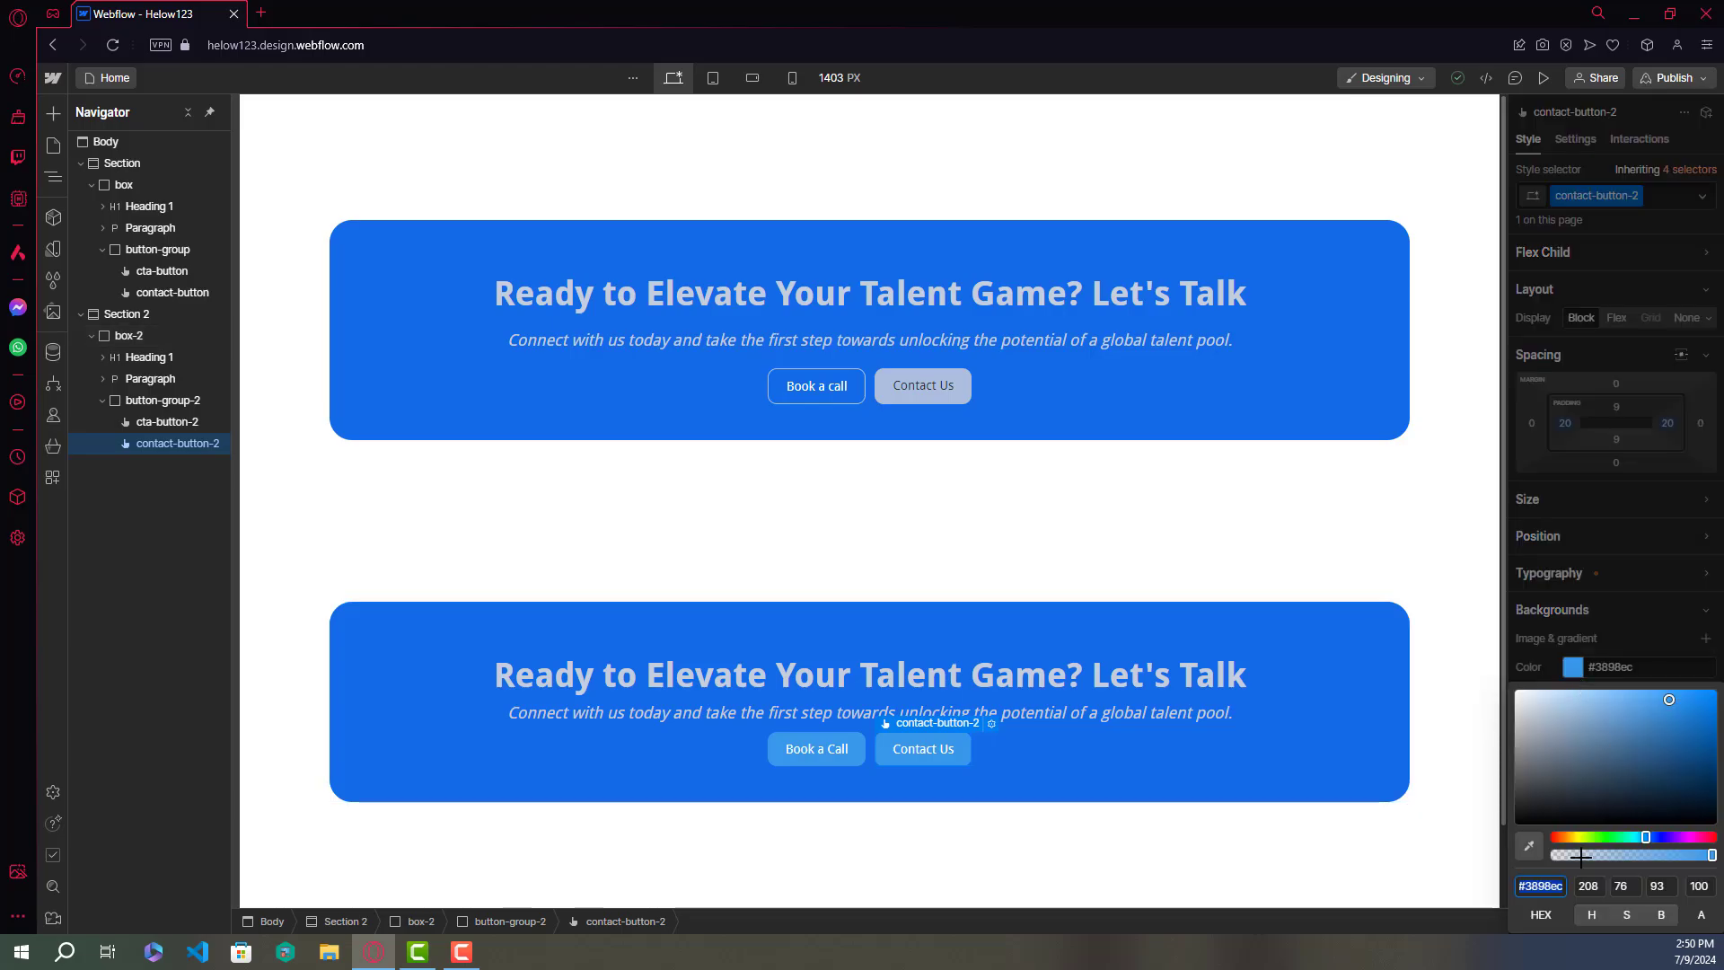
left_click(1646, 666)
left_click(1647, 669)
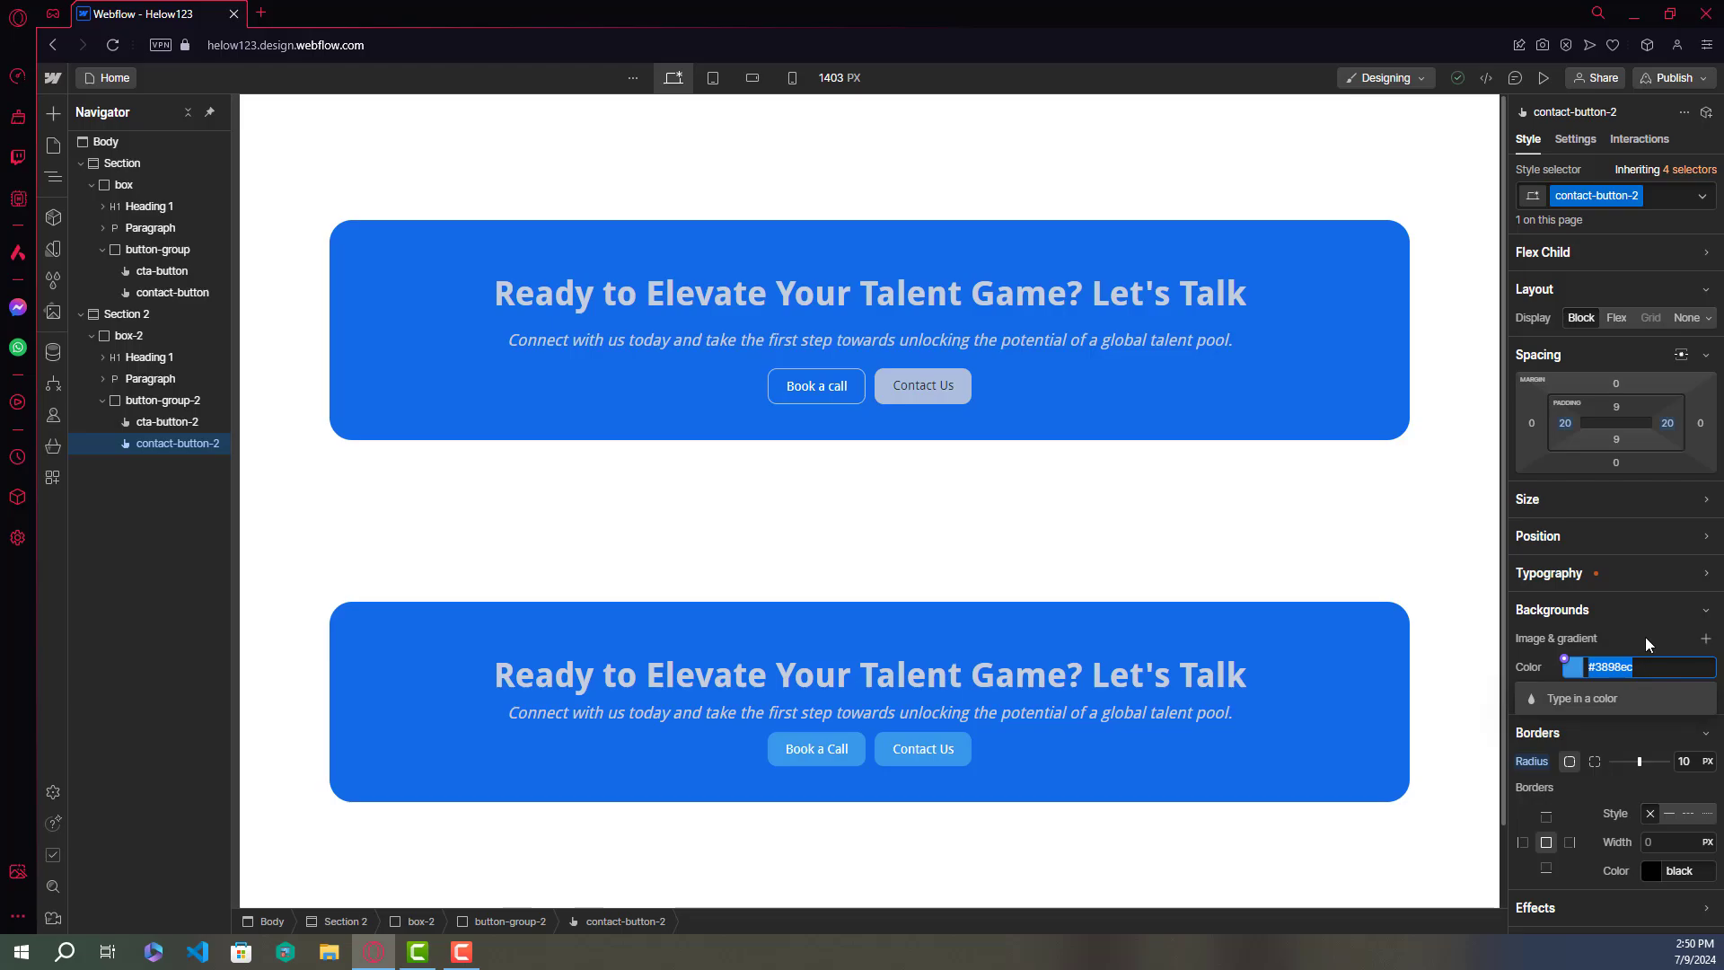
key("ctrl+v")
key("Return")
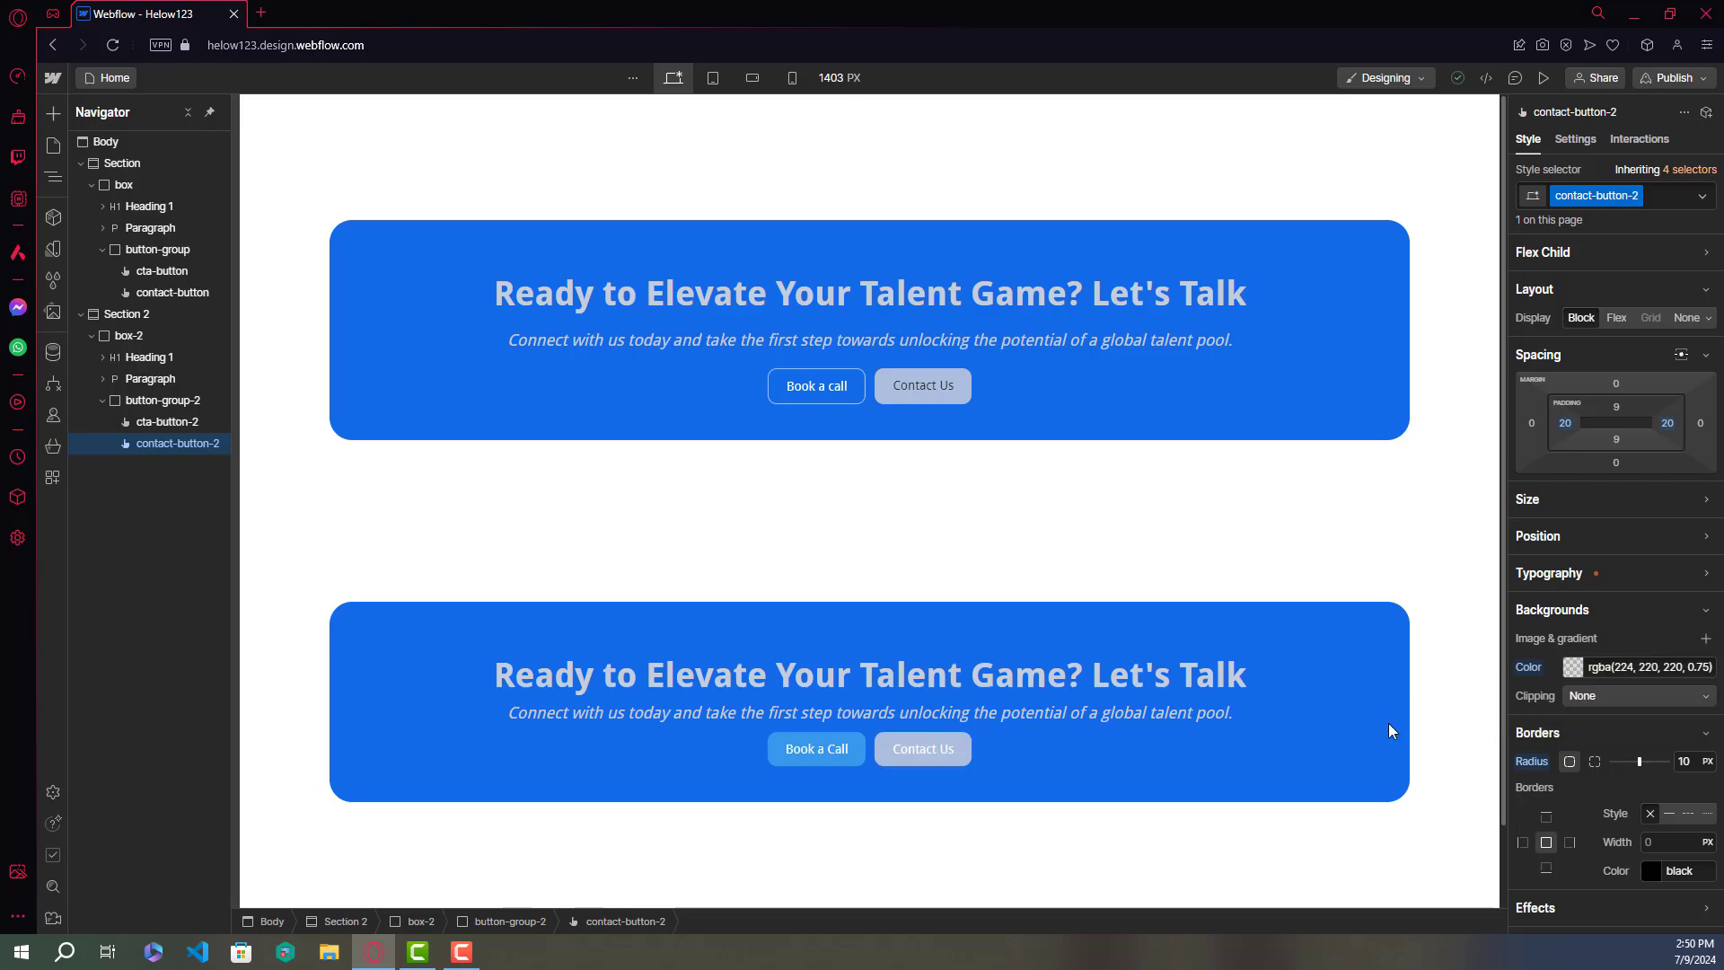
key("ctrl+z")
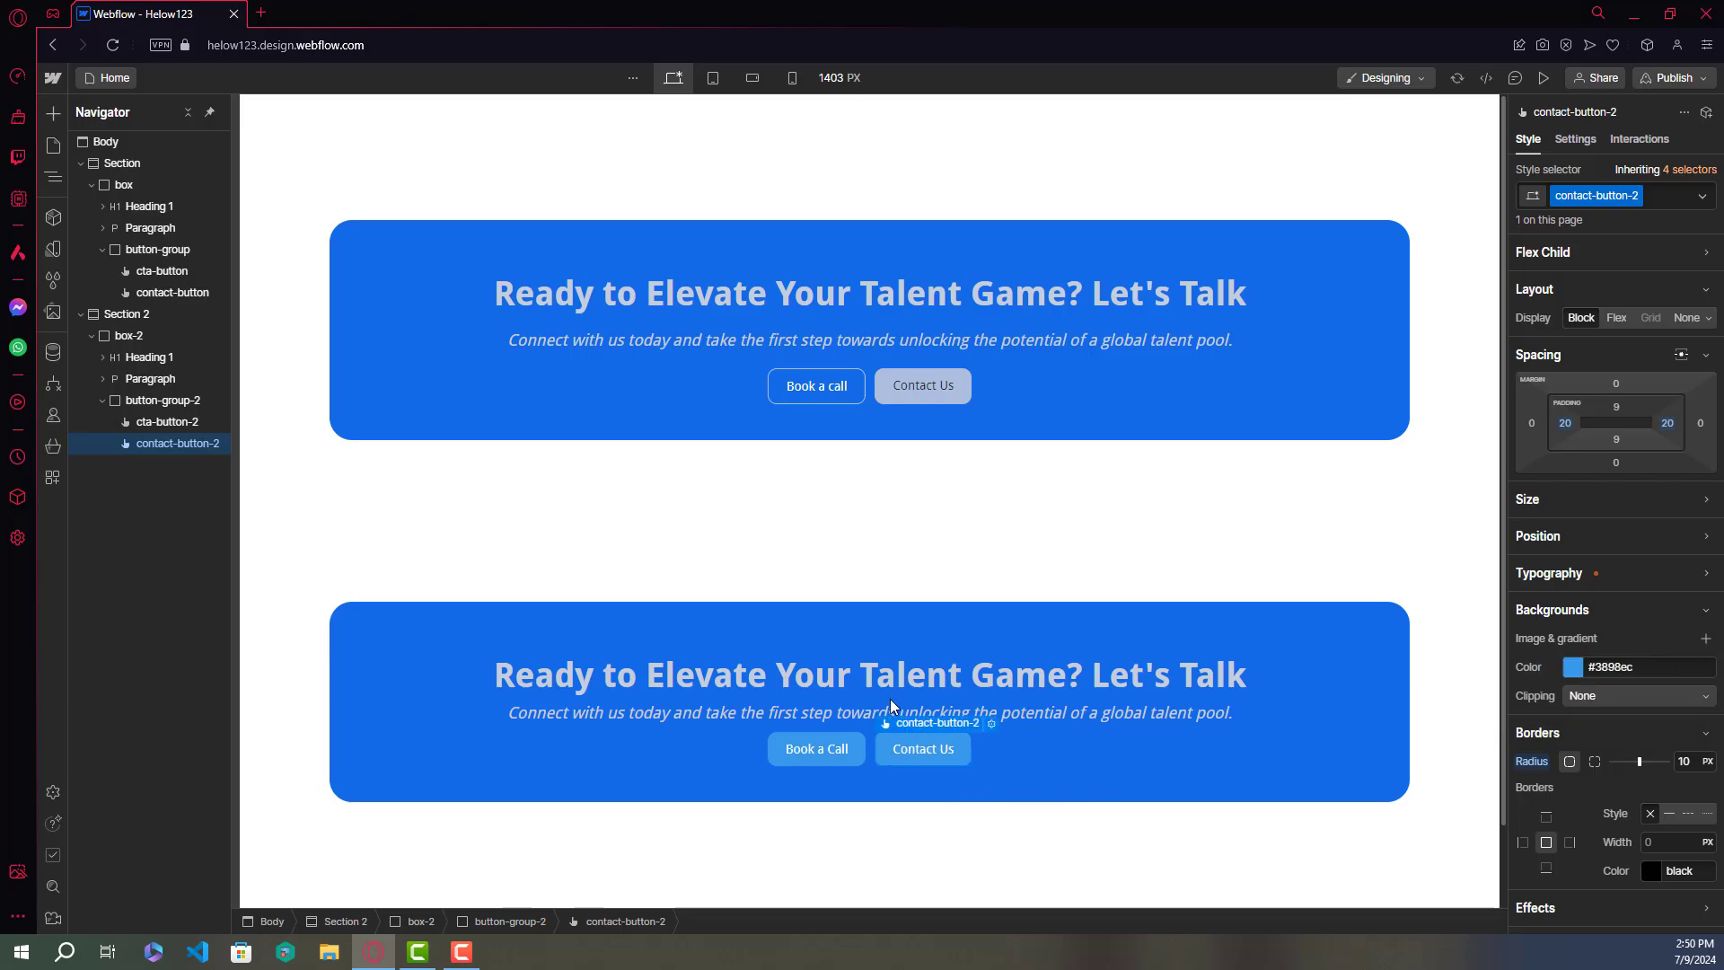
Step: Give contact-button-2 dark gray text on a light translucent gray background, matching the first section's contact button
left_click(1603, 576)
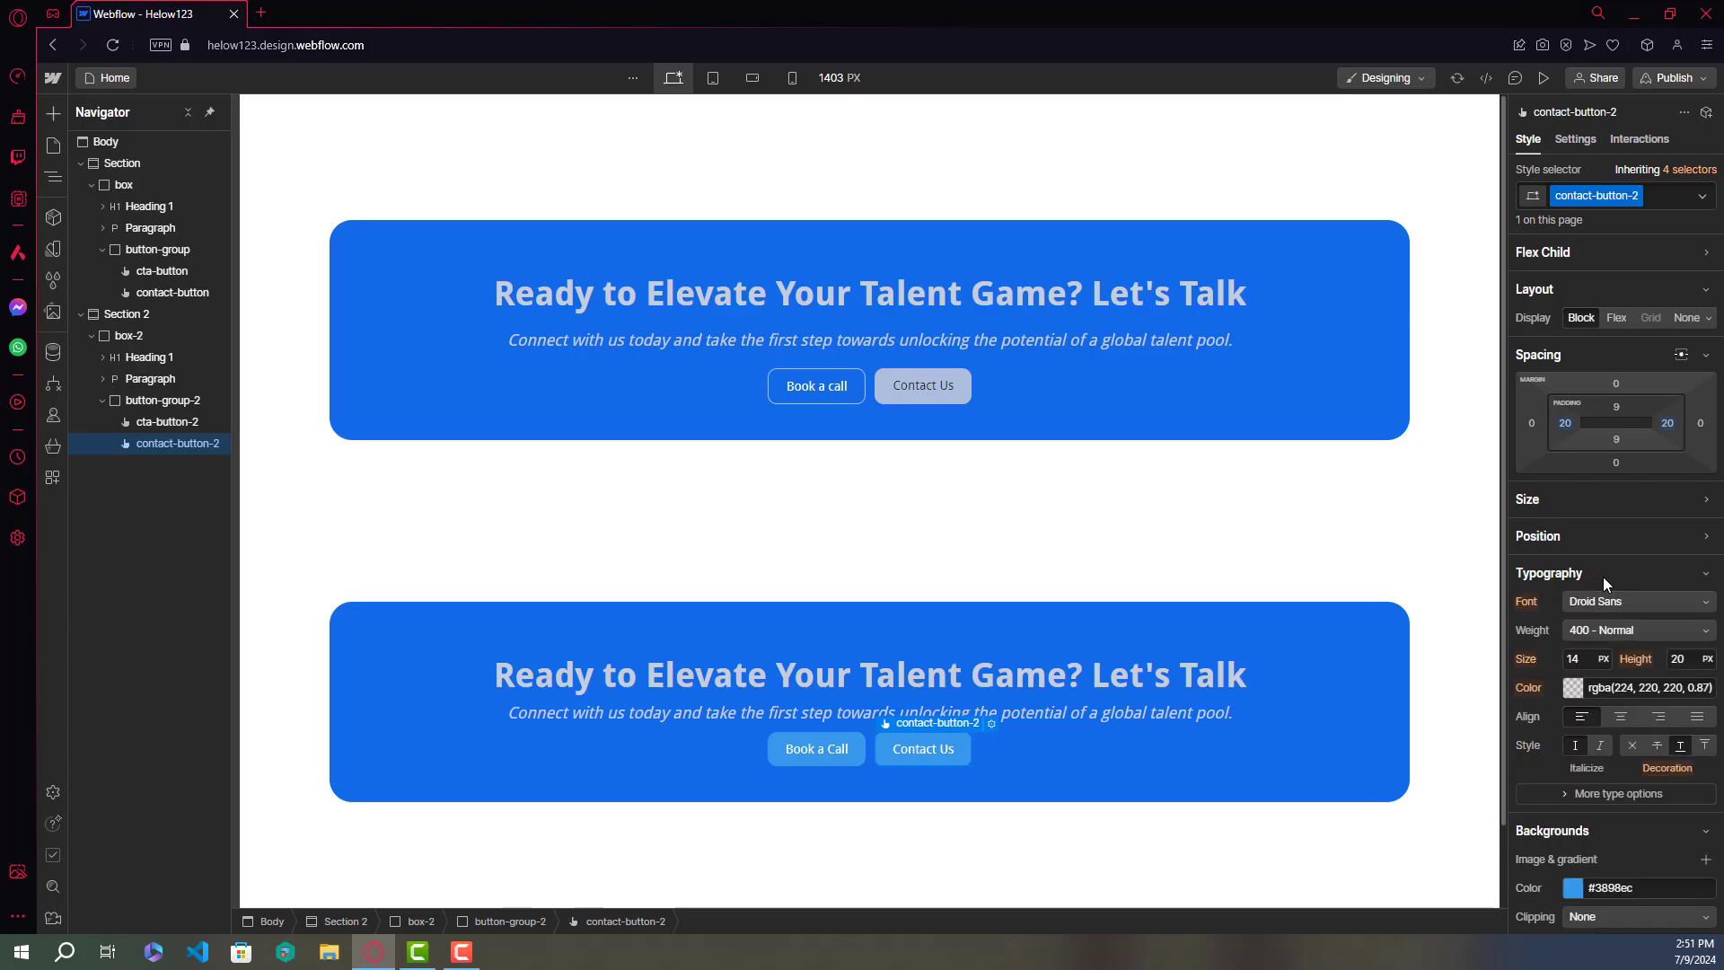
left_click(1573, 687)
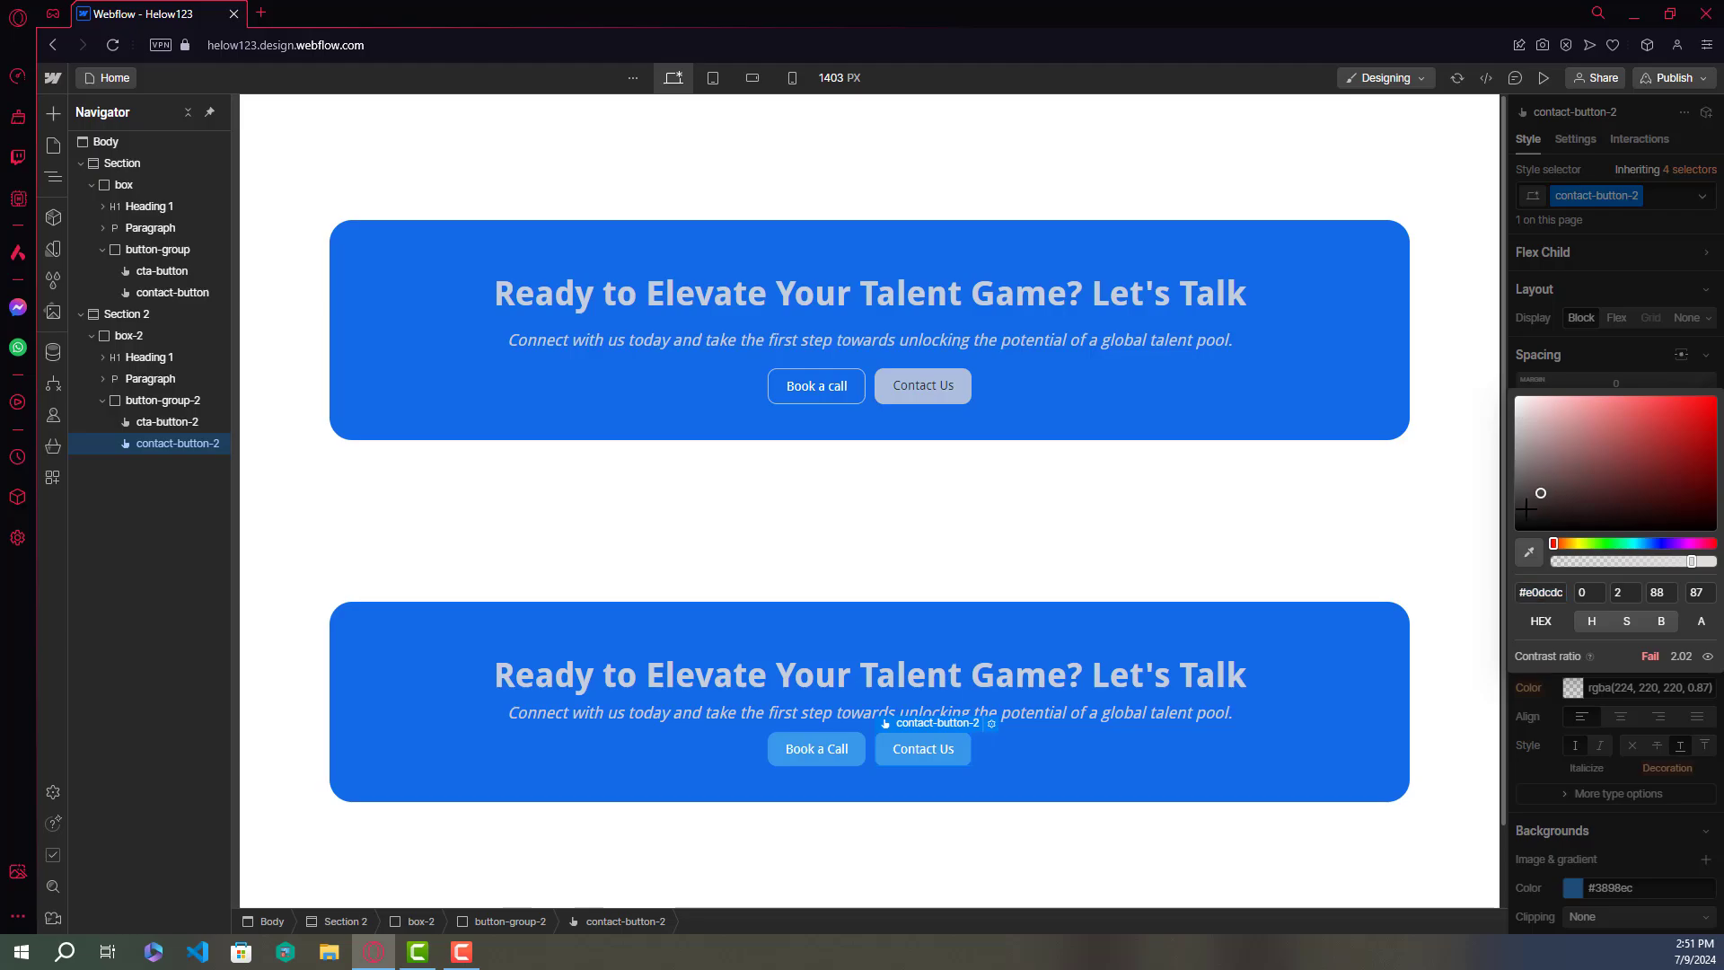
left_click(1167, 521)
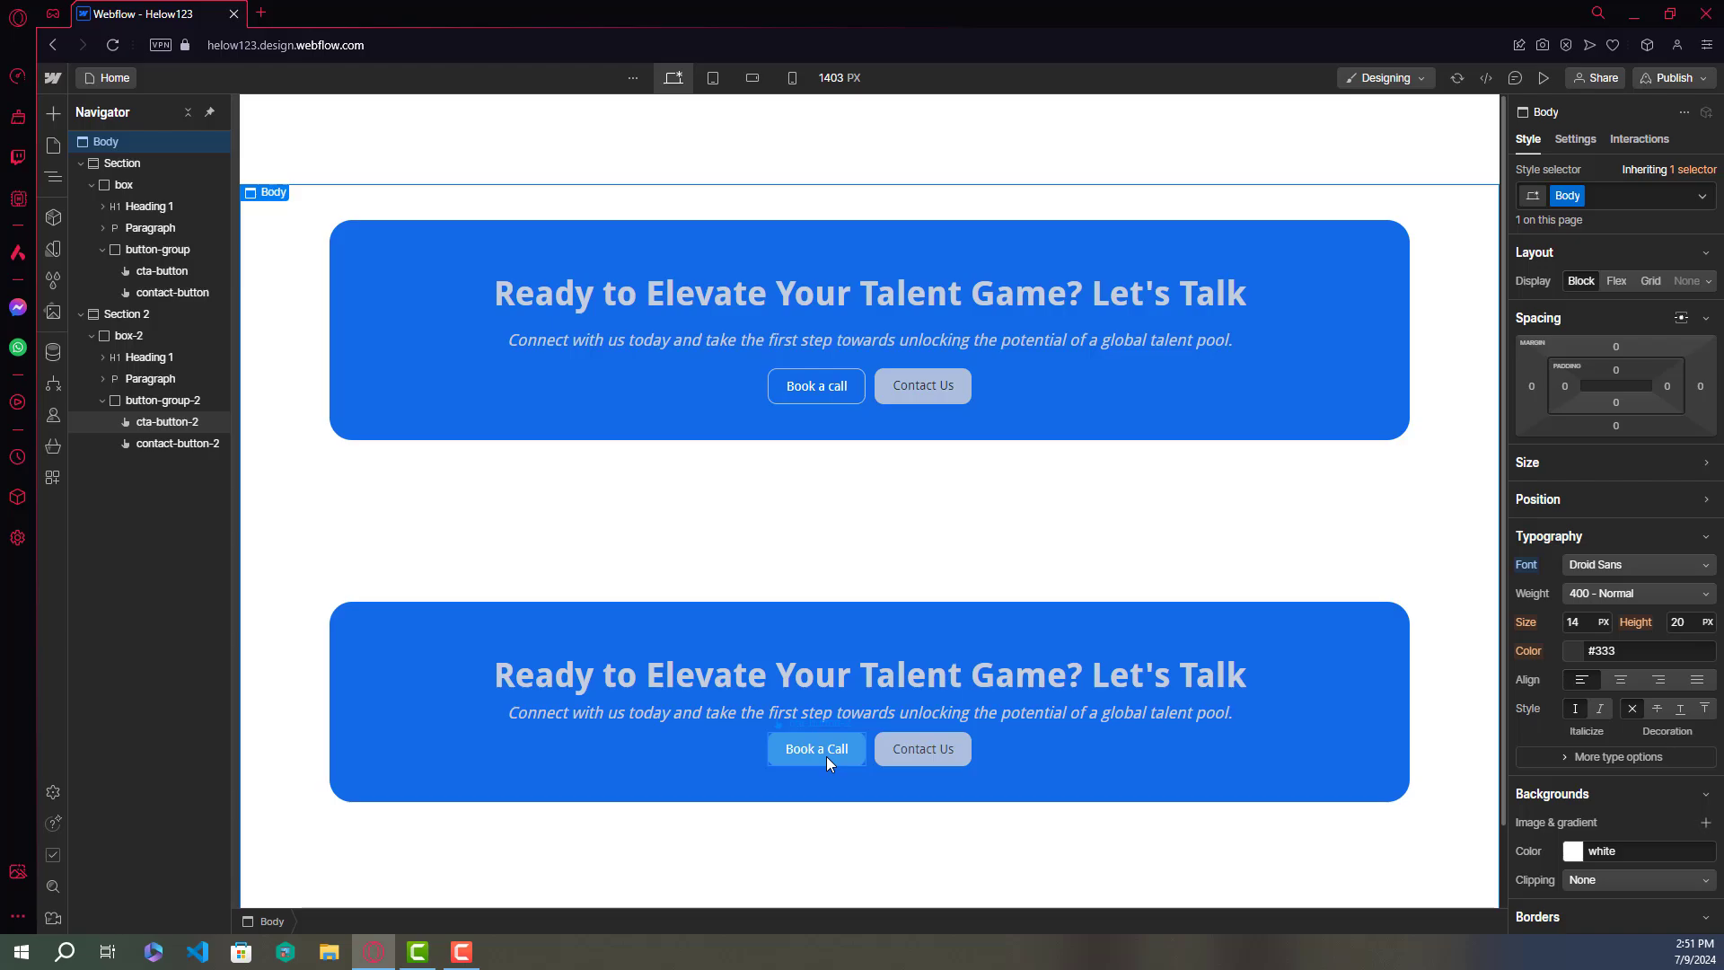
Step: Make the background of cta-button-2 fully transparent by setting its color to rgba(3, 3, 3, 0)
left_click(826, 756)
scroll(1586, 760, "down", 2)
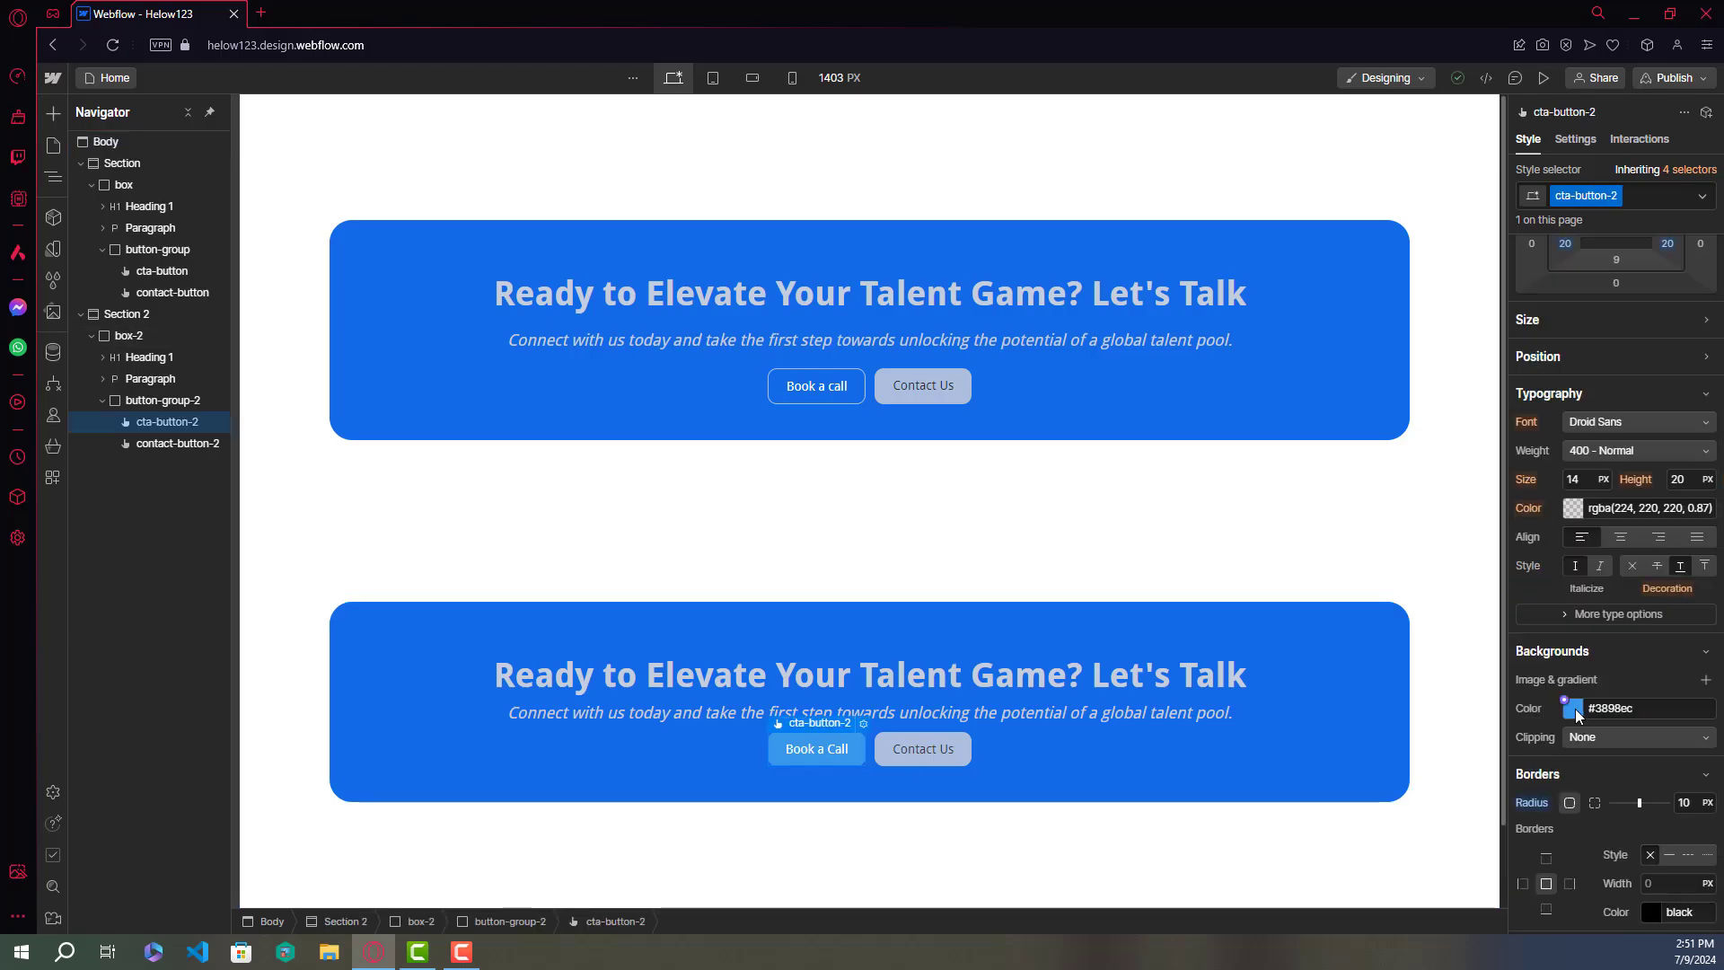
left_click(1572, 708)
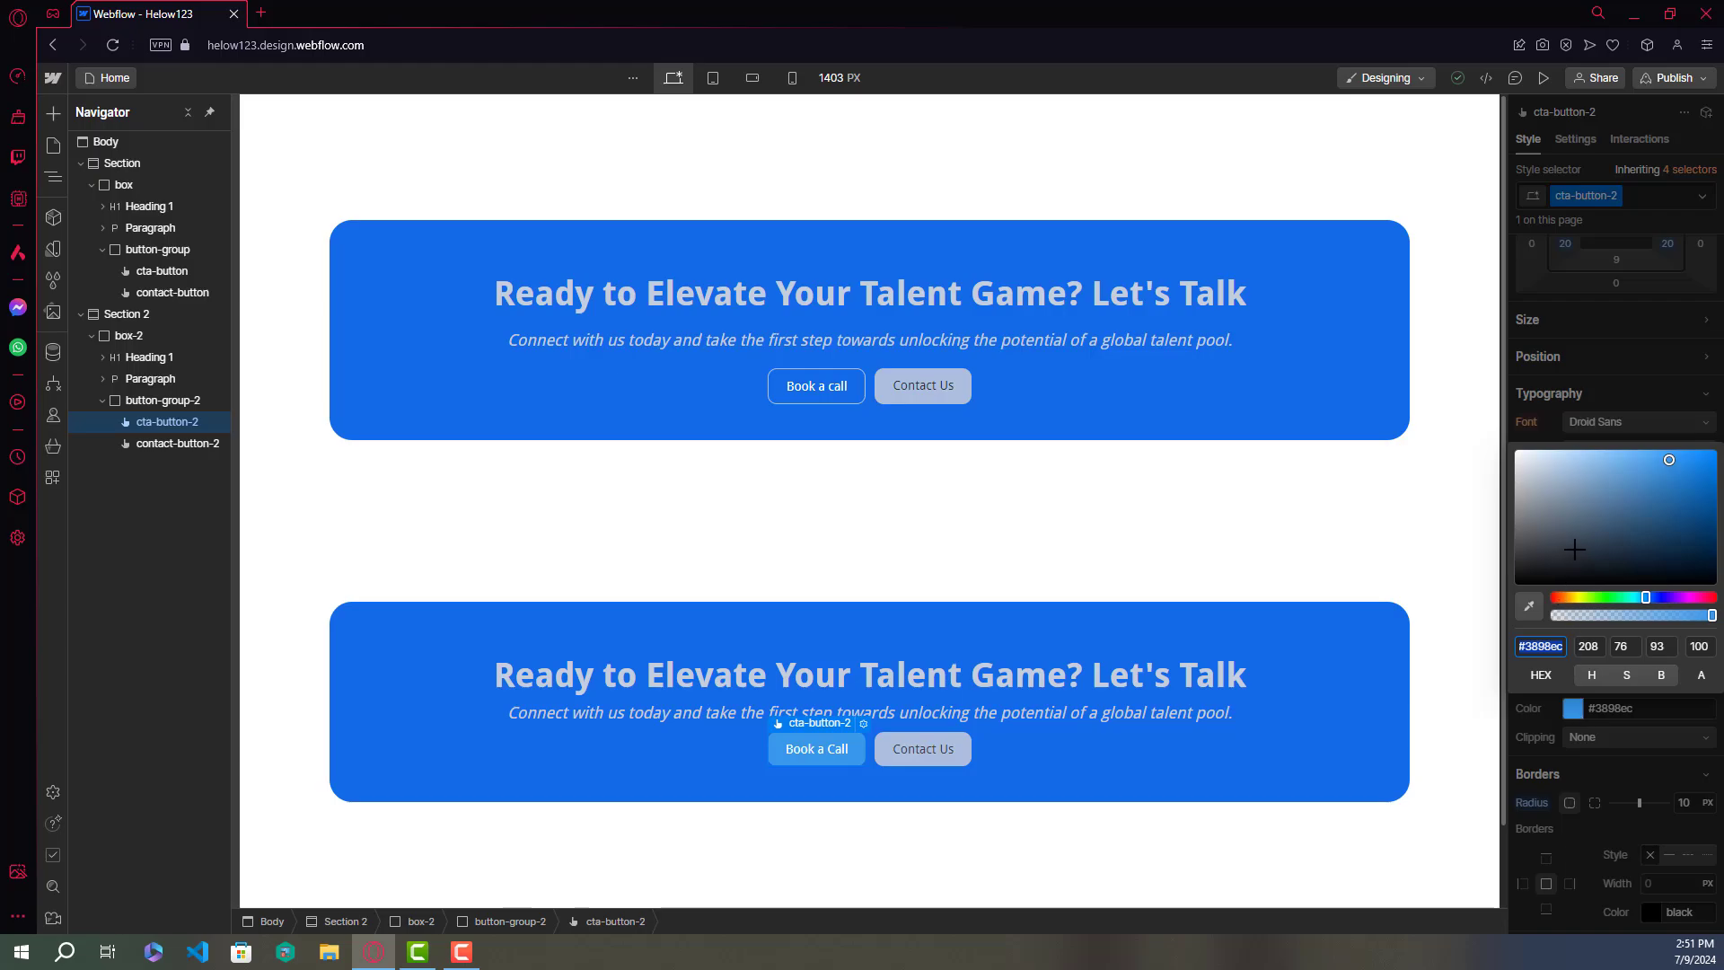
left_click(1576, 544)
left_click(1513, 582)
left_click_drag(1514, 582, 1512, 585)
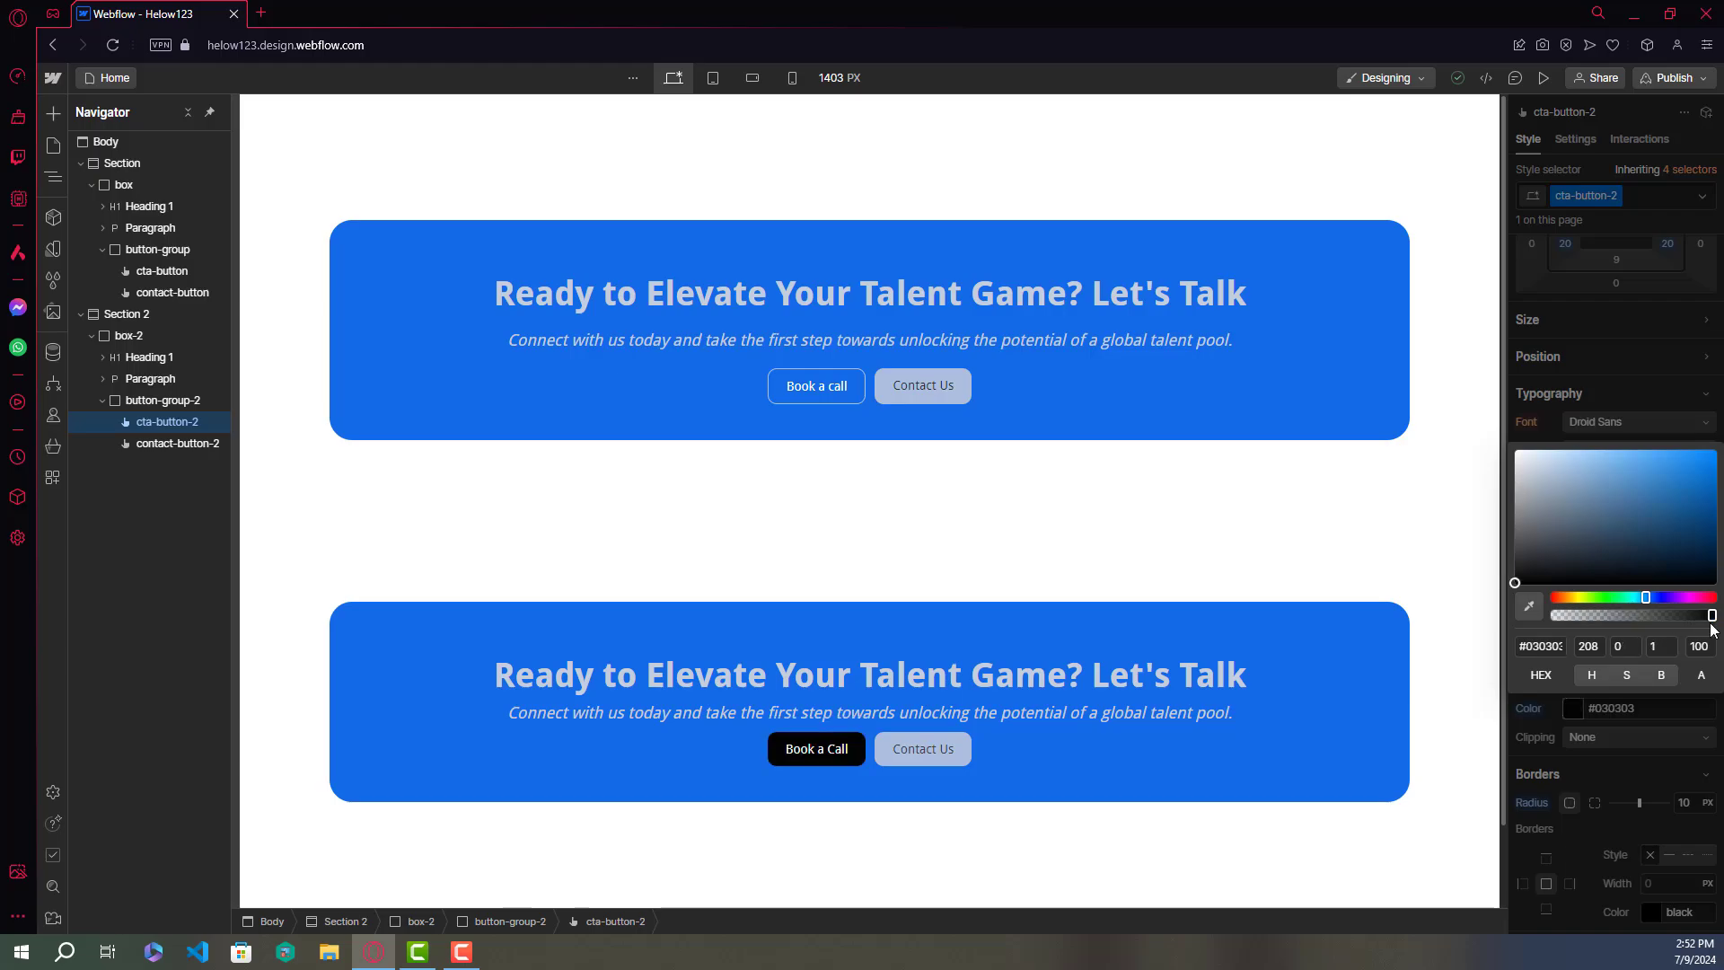
left_click_drag(1712, 615, 1545, 620)
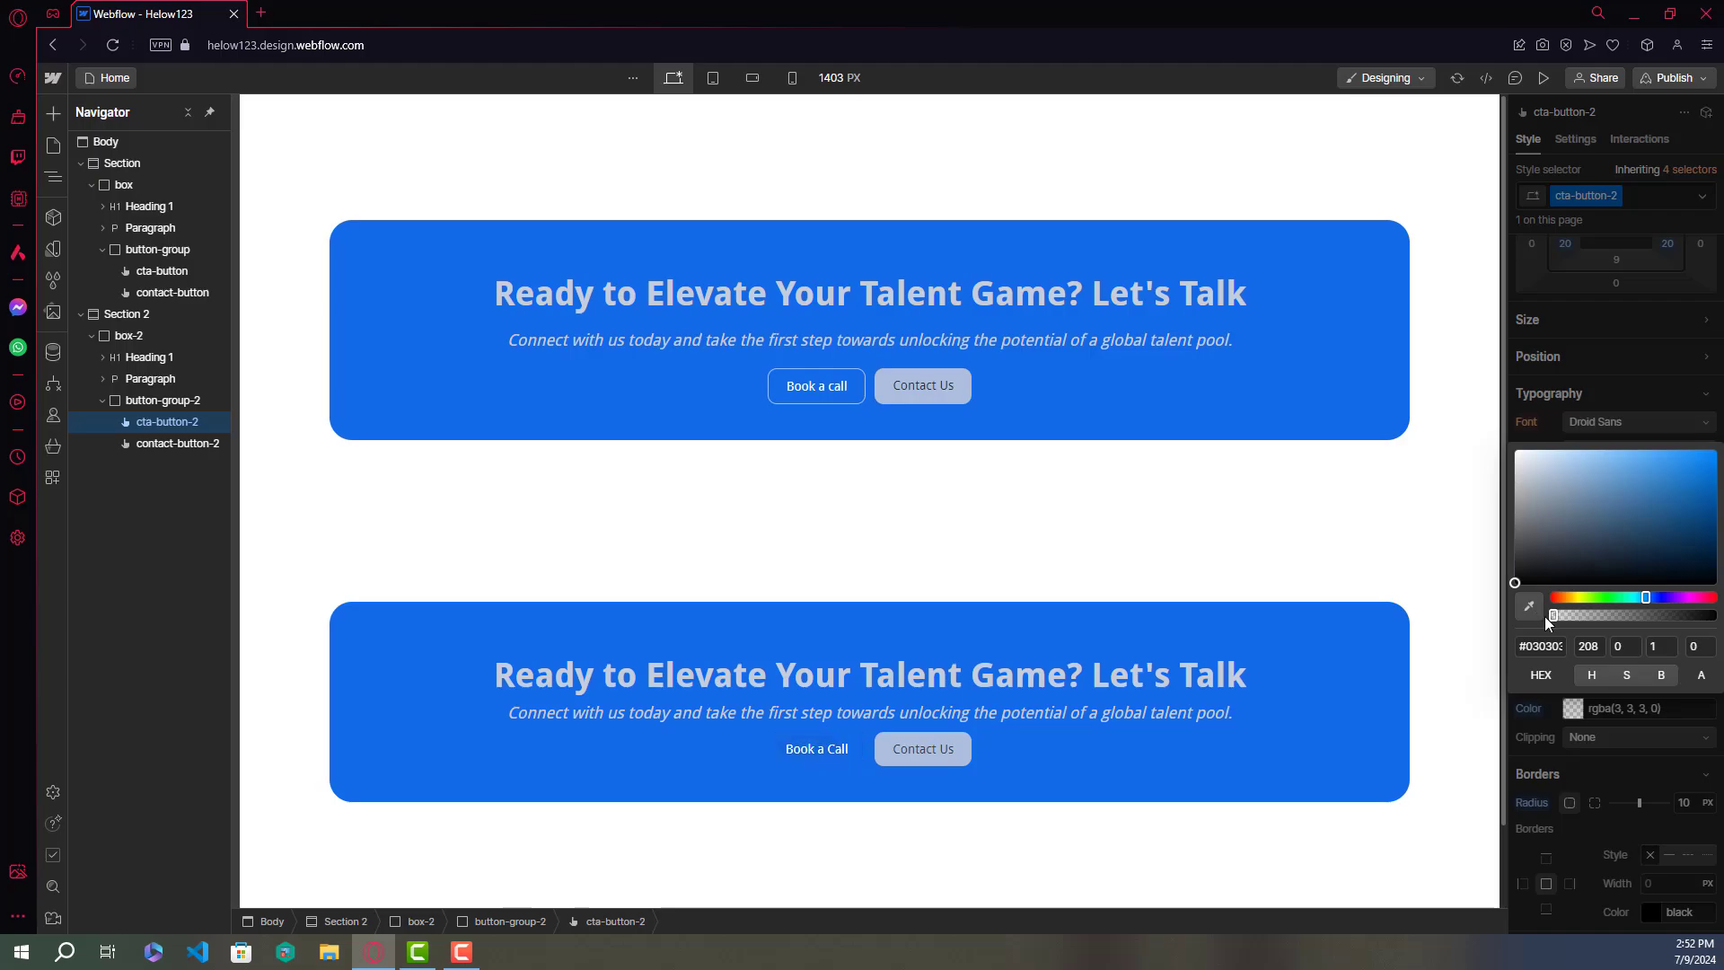
left_click(1599, 391)
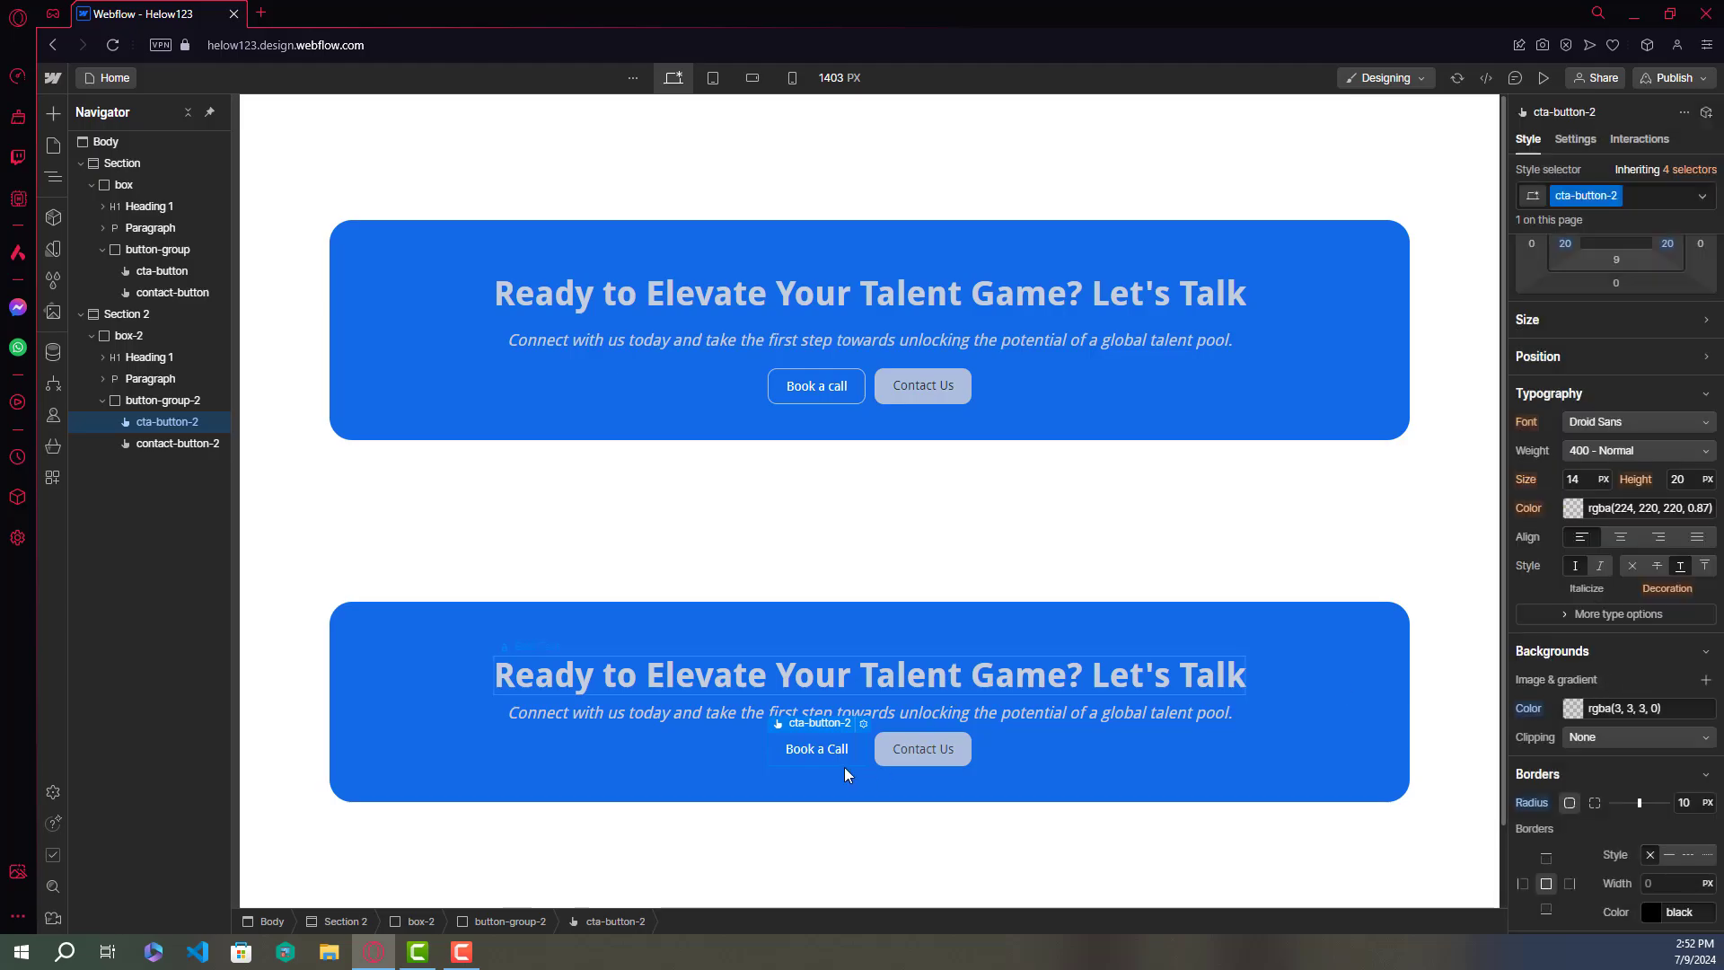
Step: Add a solid 1 px border to cta-button-2 in the color rgba(224, 220, 220, 0.75)
scroll(1612, 715, "down", 1)
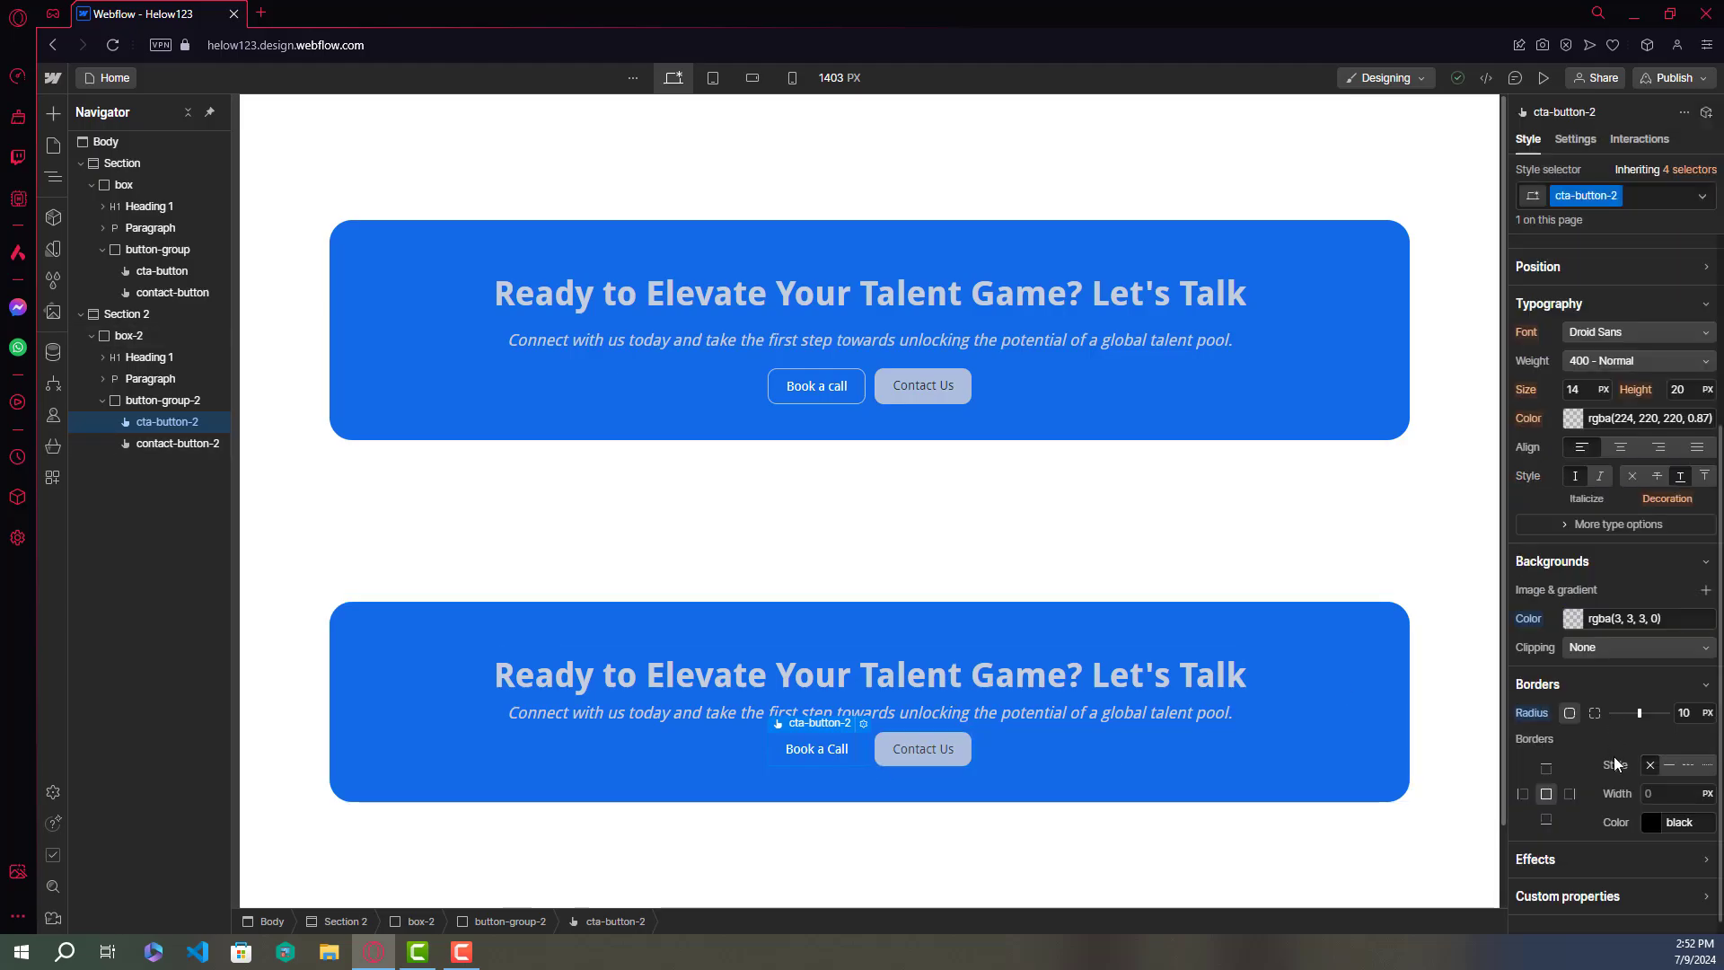
left_click(1668, 765)
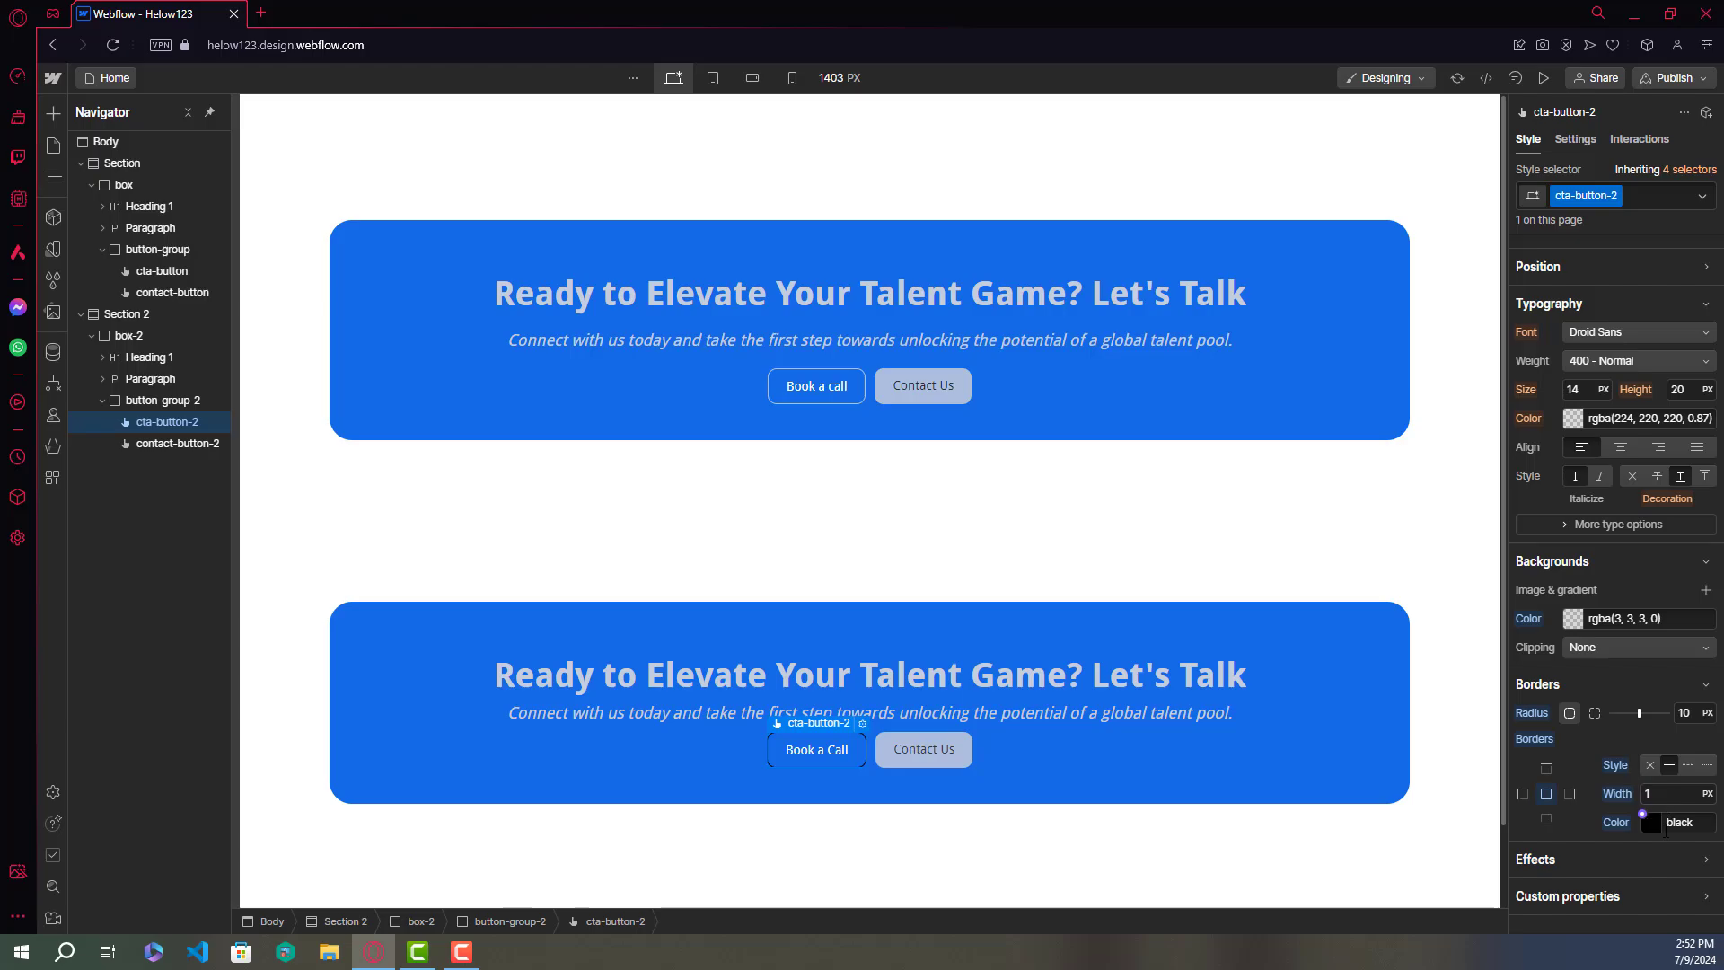
left_click(1679, 822)
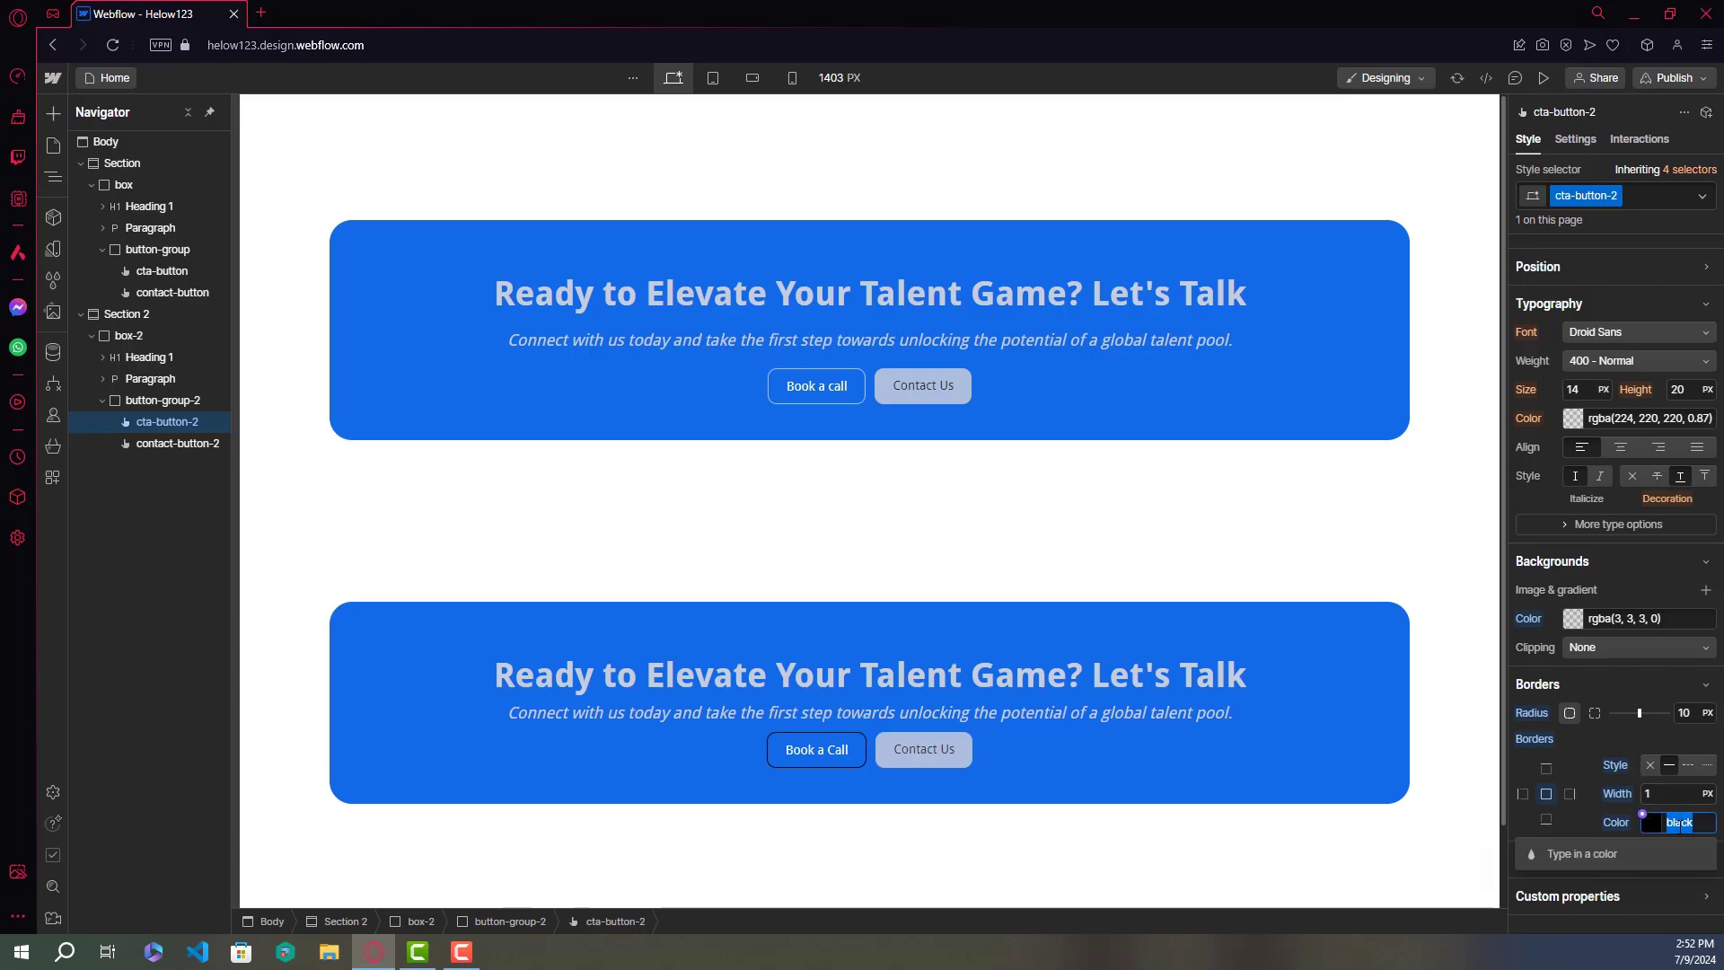
type("rgba(224, 220, 220, 0.75)")
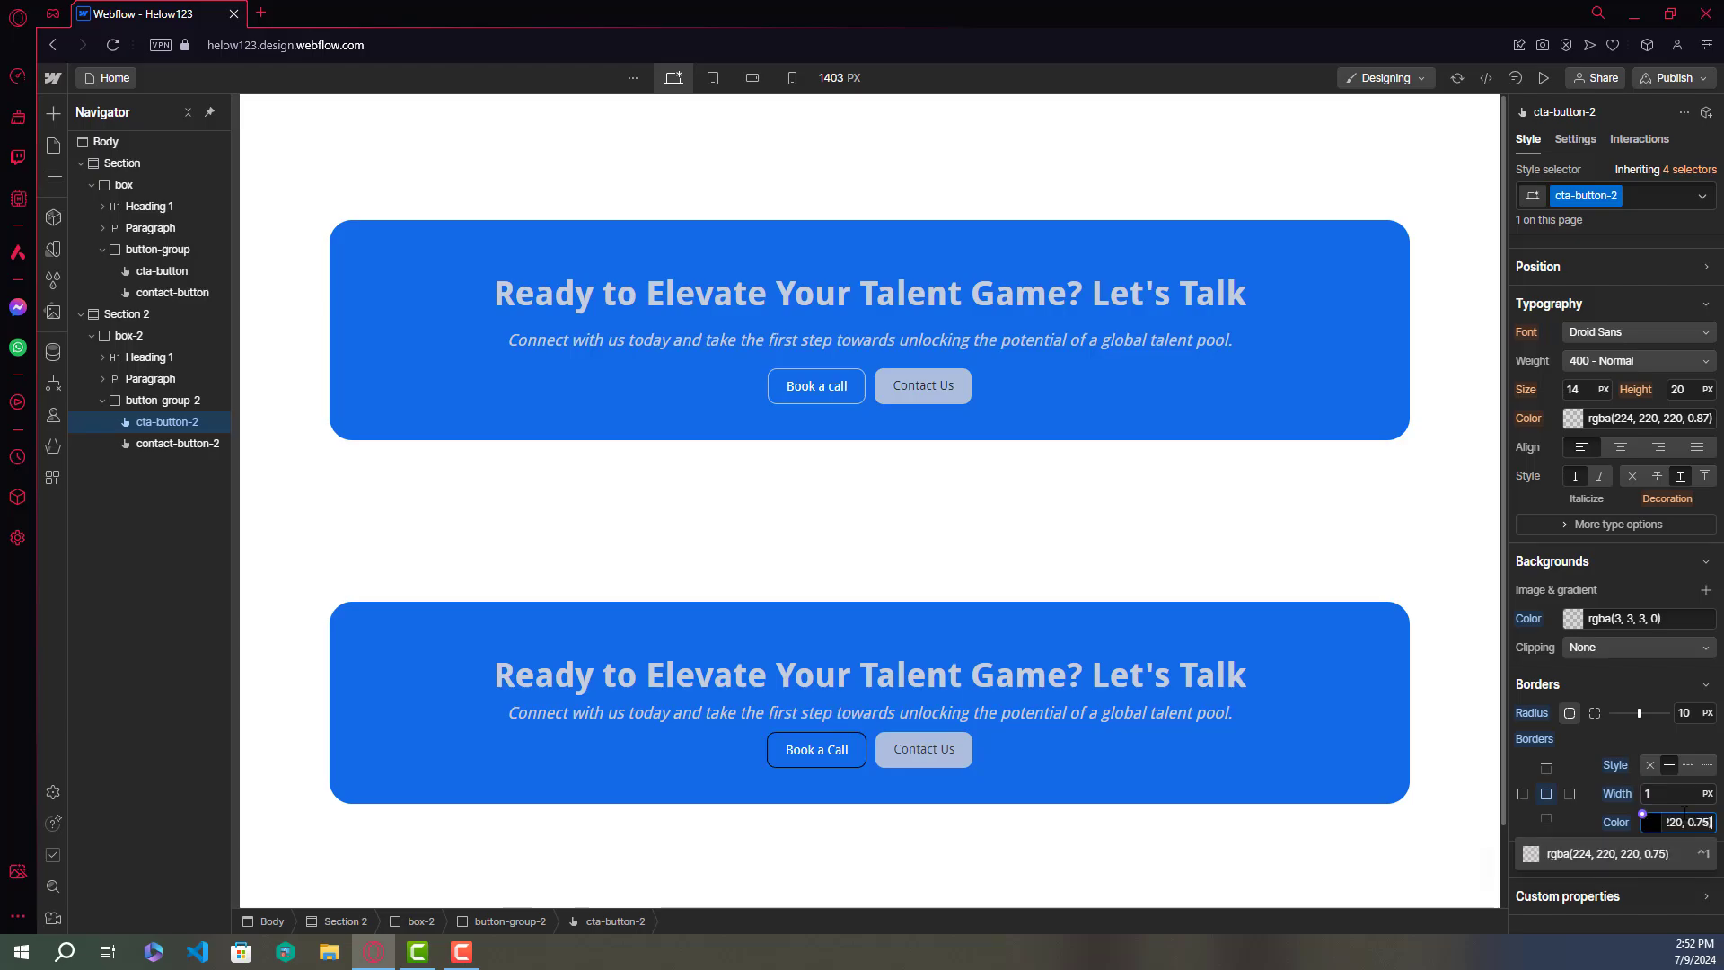
left_click(1479, 831)
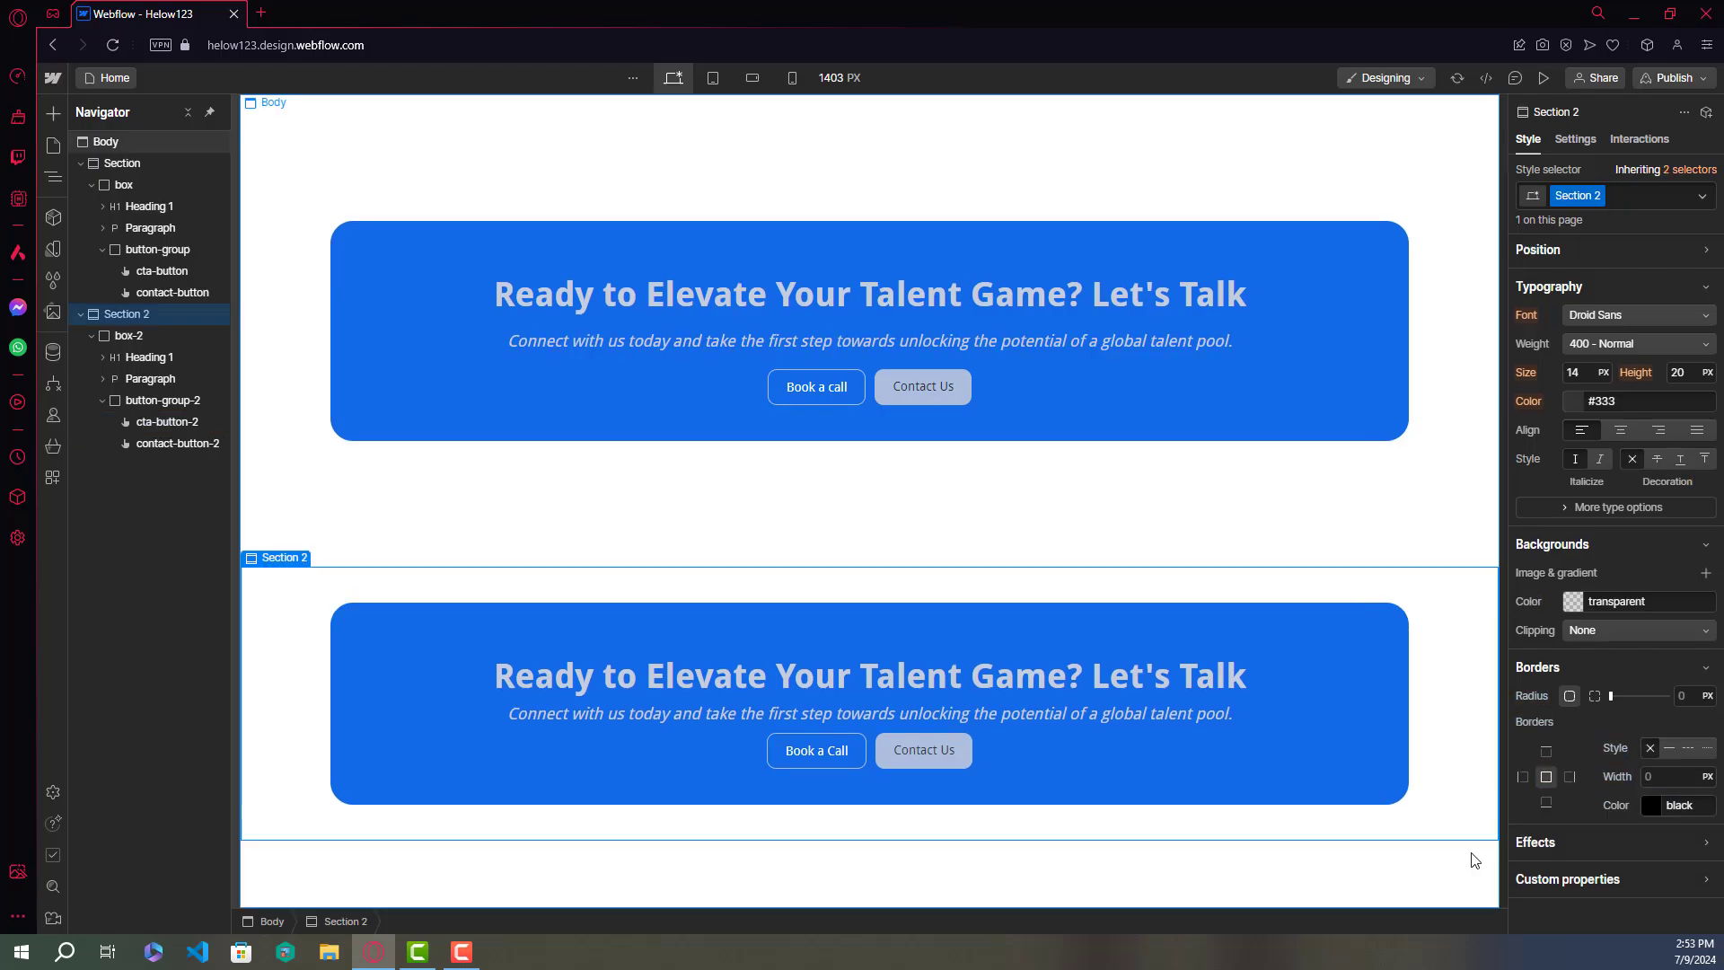